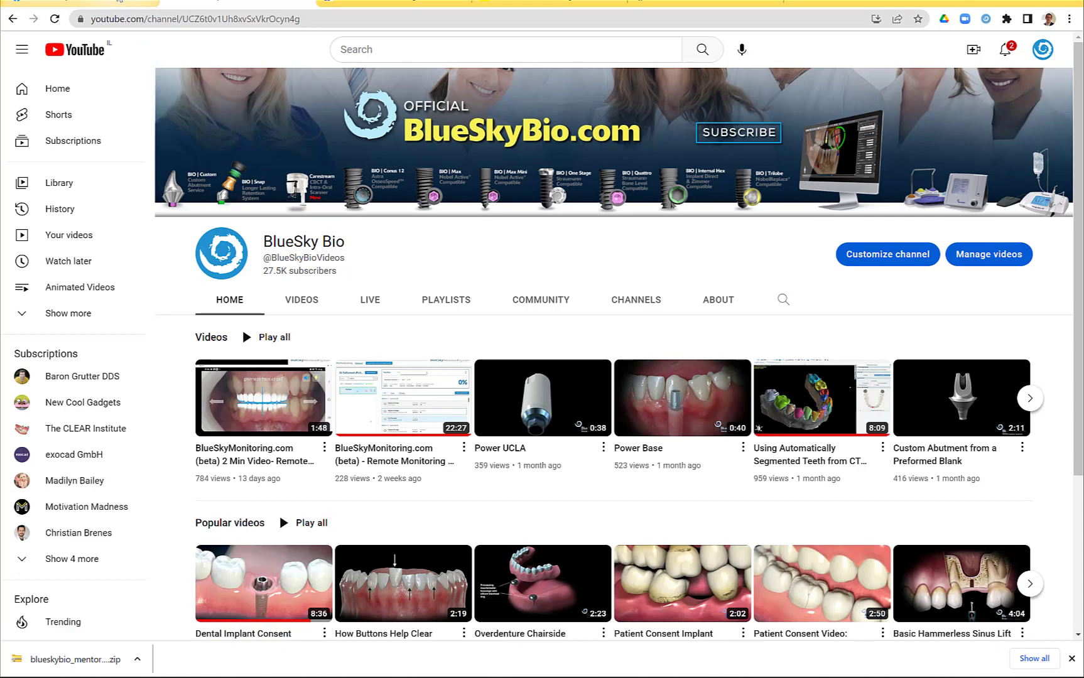
Switch to the BlueSkyBio.com User Group Facebook tab and scroll through the group page
left_click(125, 4)
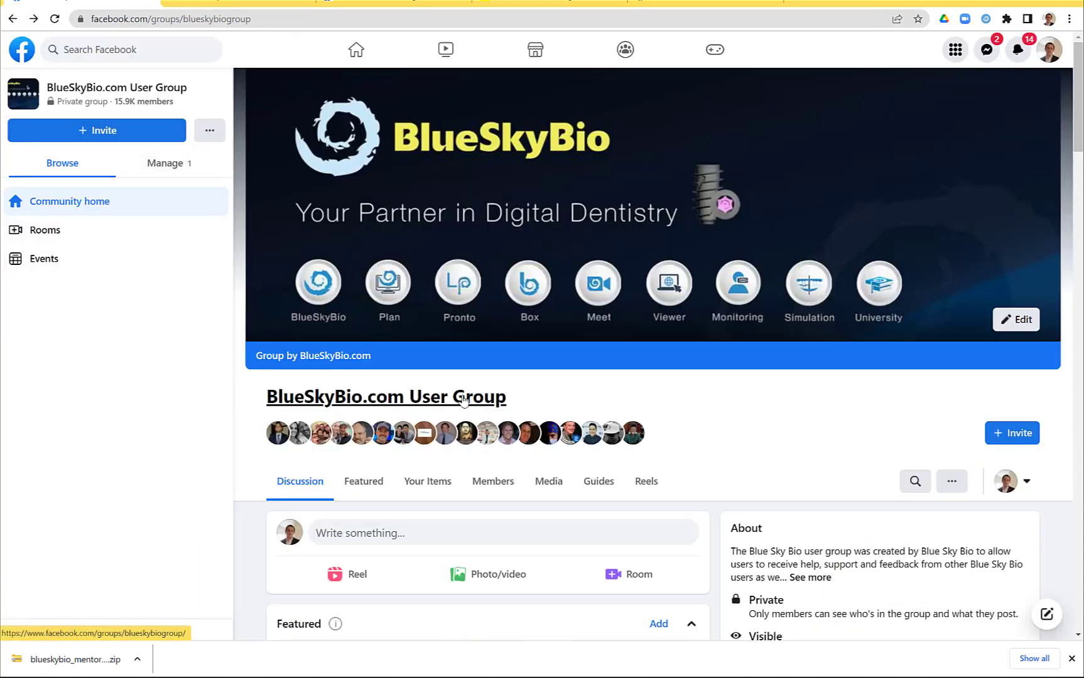
scroll(463, 399, "down", 7)
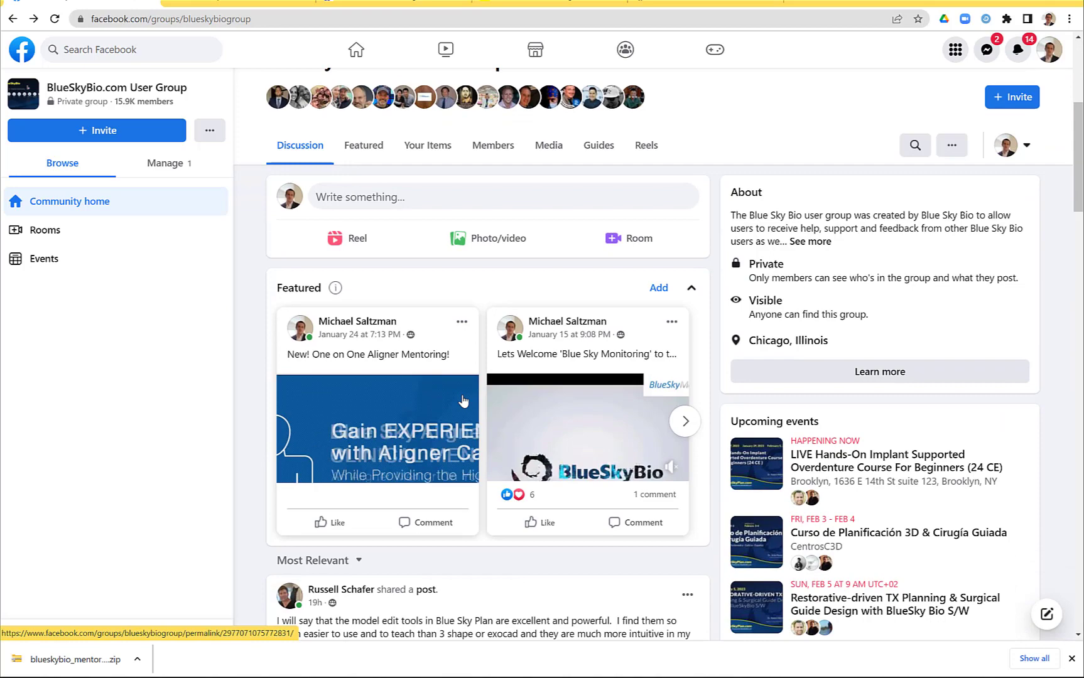
scroll(463, 400, "down", 2)
scroll(463, 399, "up", 9)
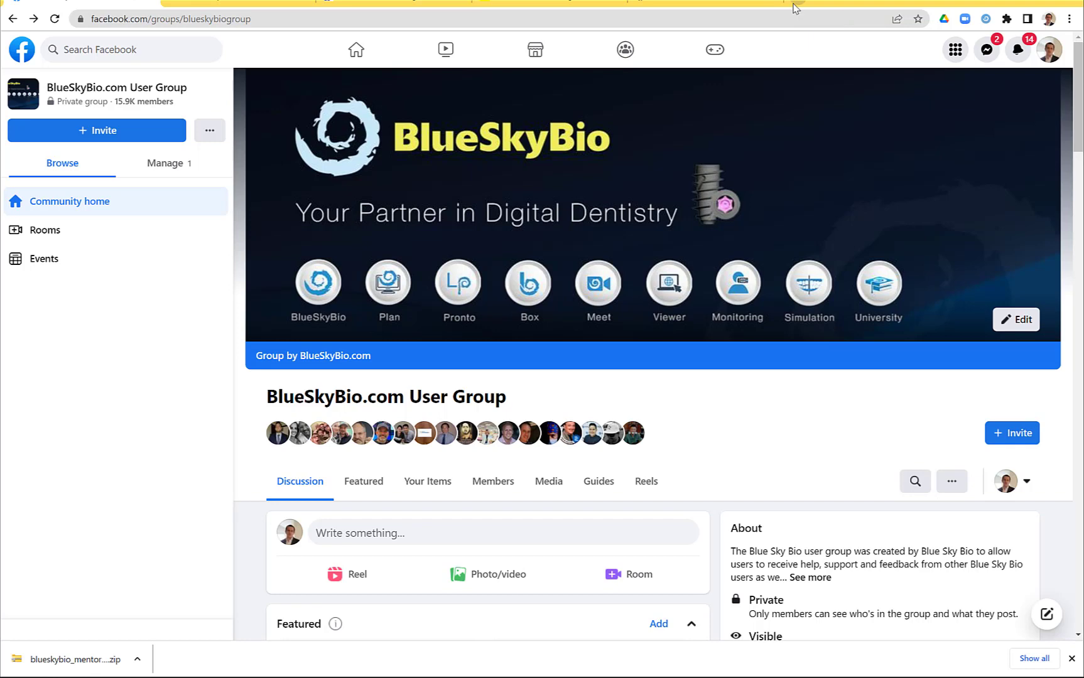
Look over the YouTube, Facebook and newsletter tabs, then bring Blue Sky Plan's start screen forward
key("alt+Tab")
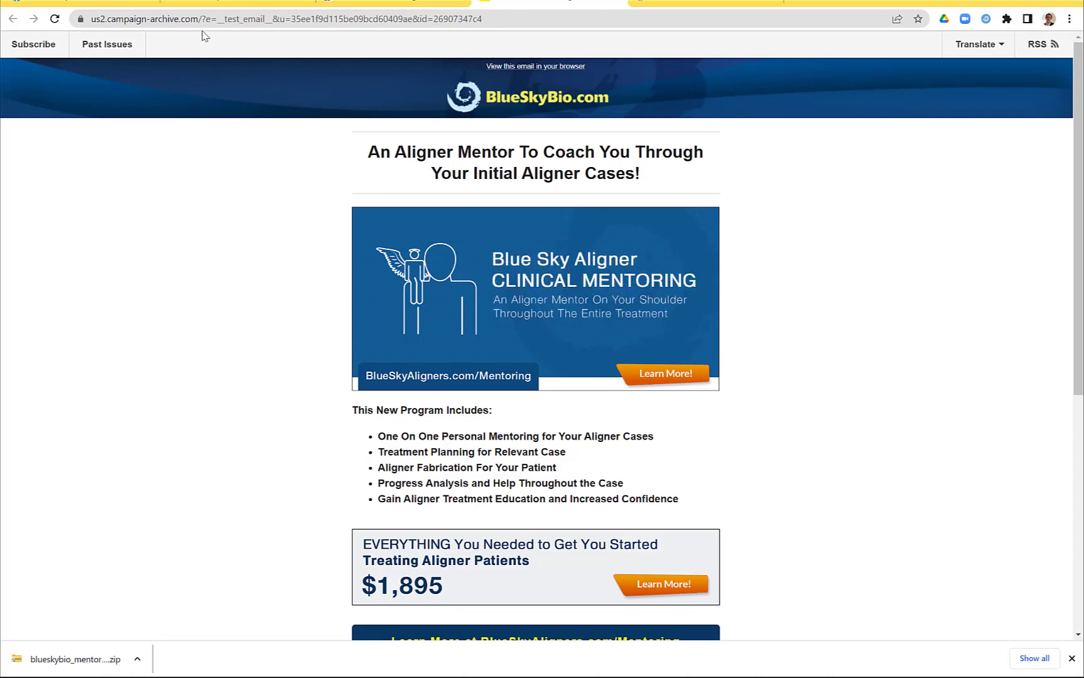
left_click(212, 2)
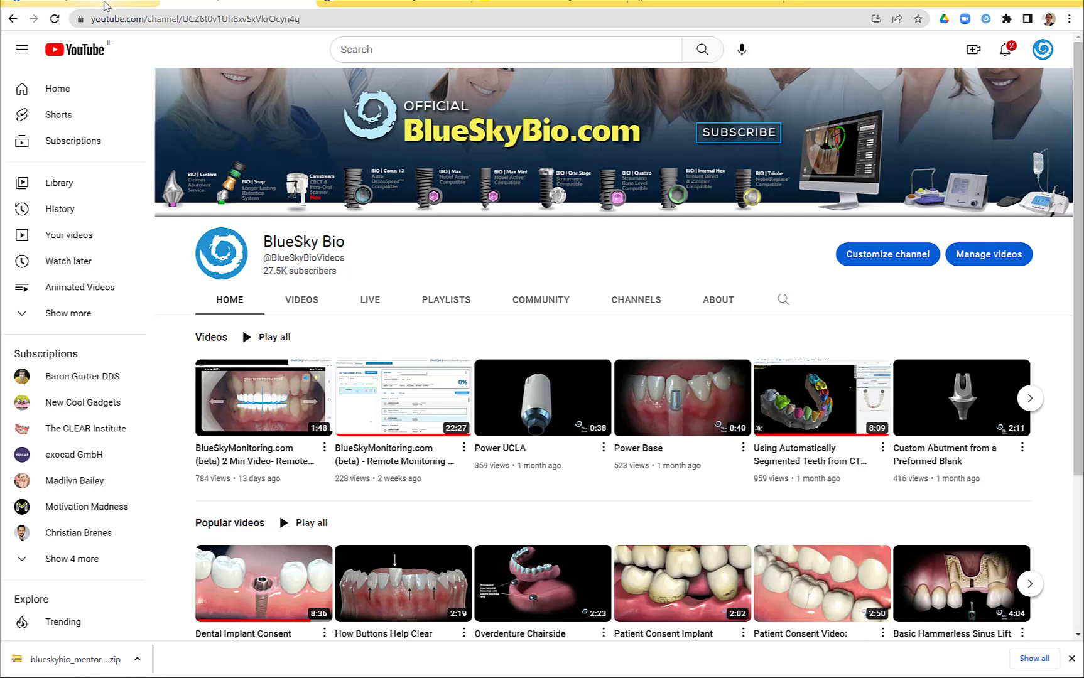
left_click(106, 4)
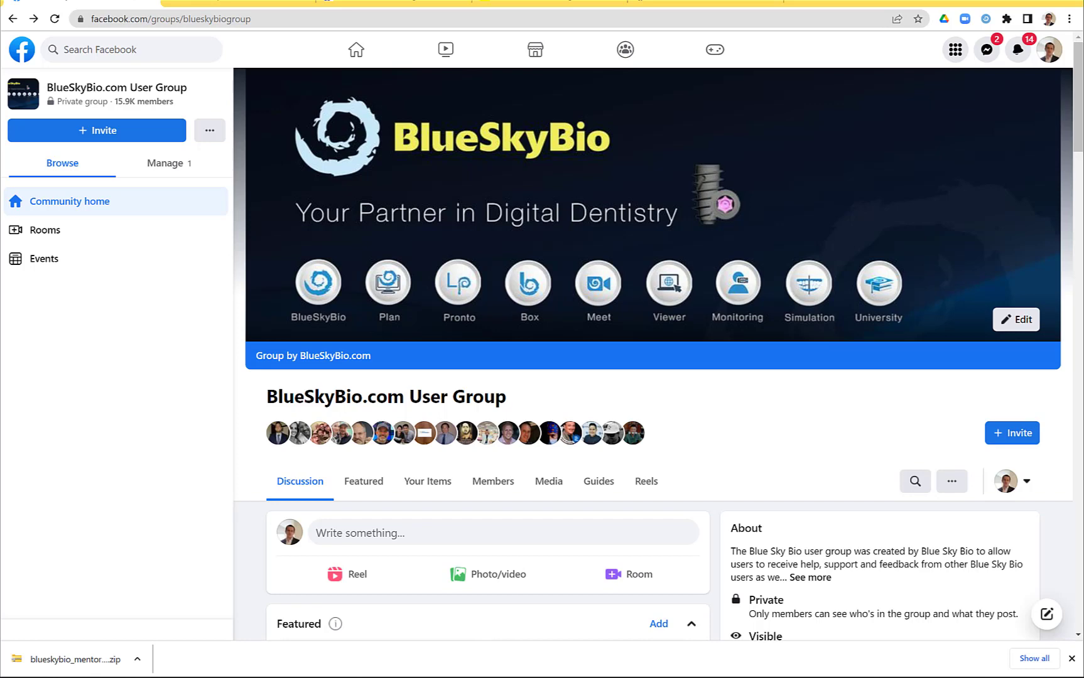
left_click(550, 3)
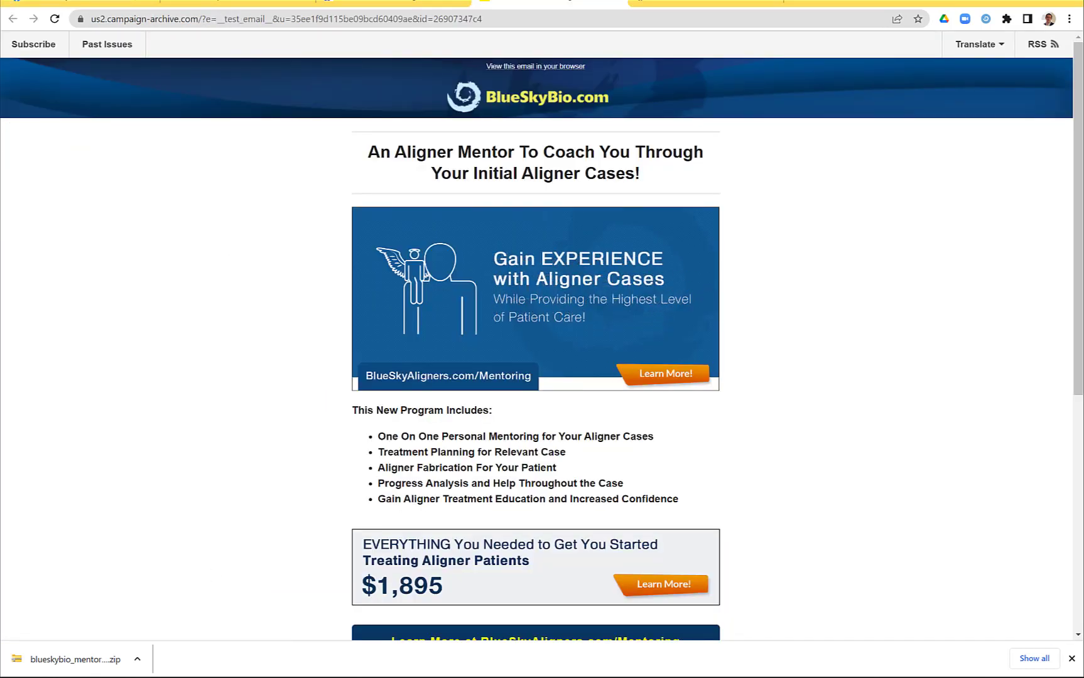
key("alt+Tab")
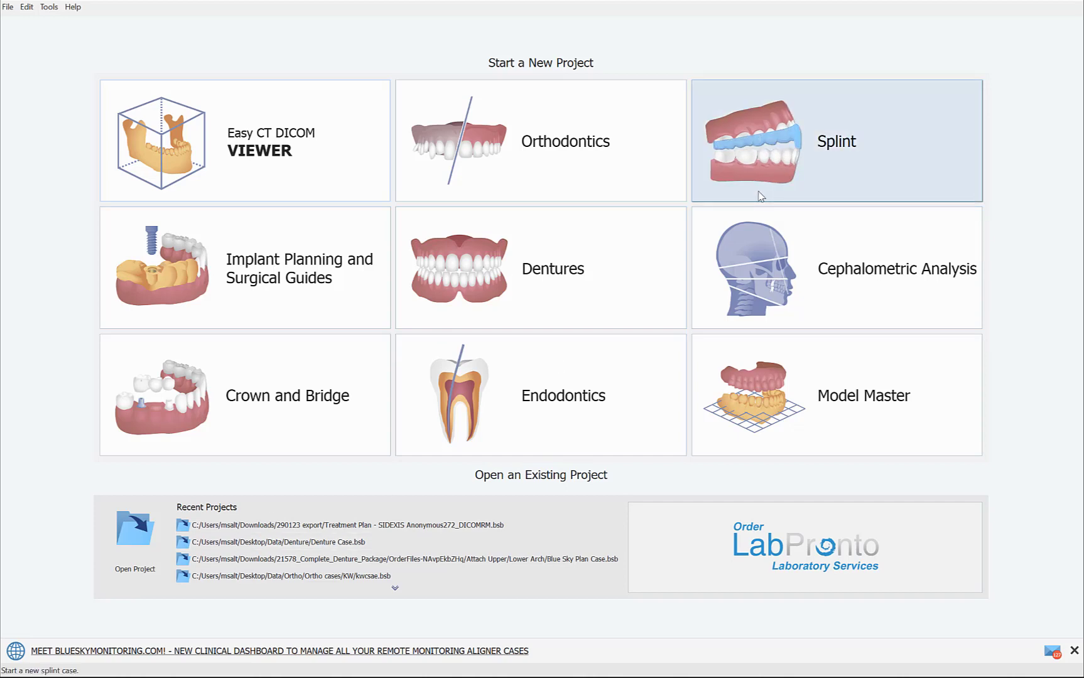
Start a Splint case and log in with the account email, verification code and Remember me
left_click(760, 196)
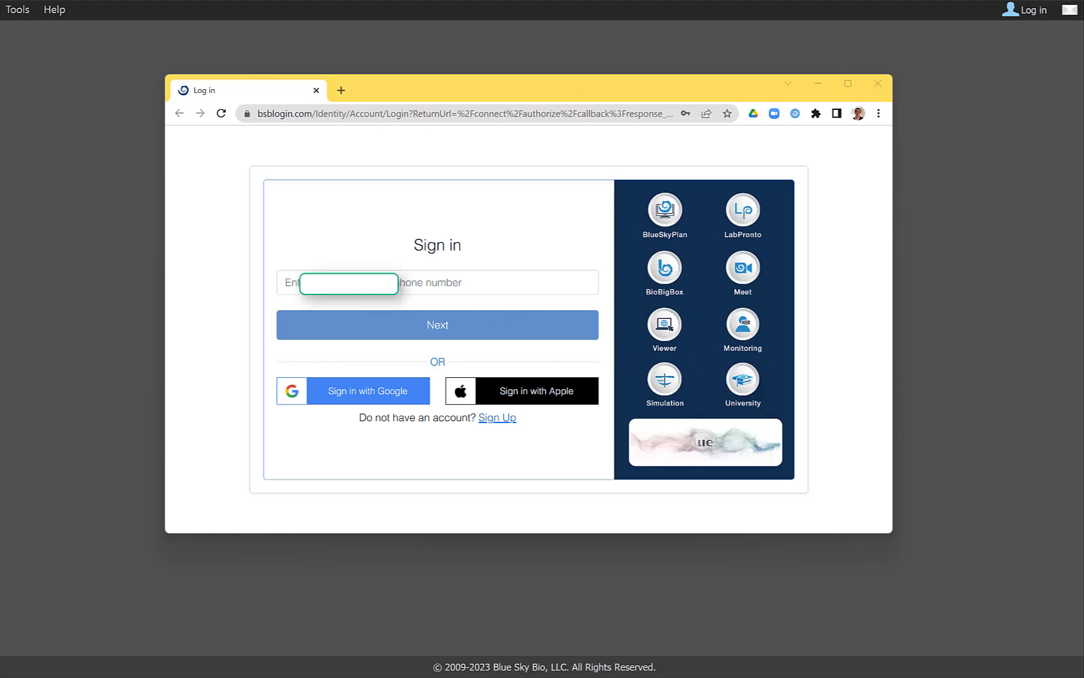
left_click(439, 333)
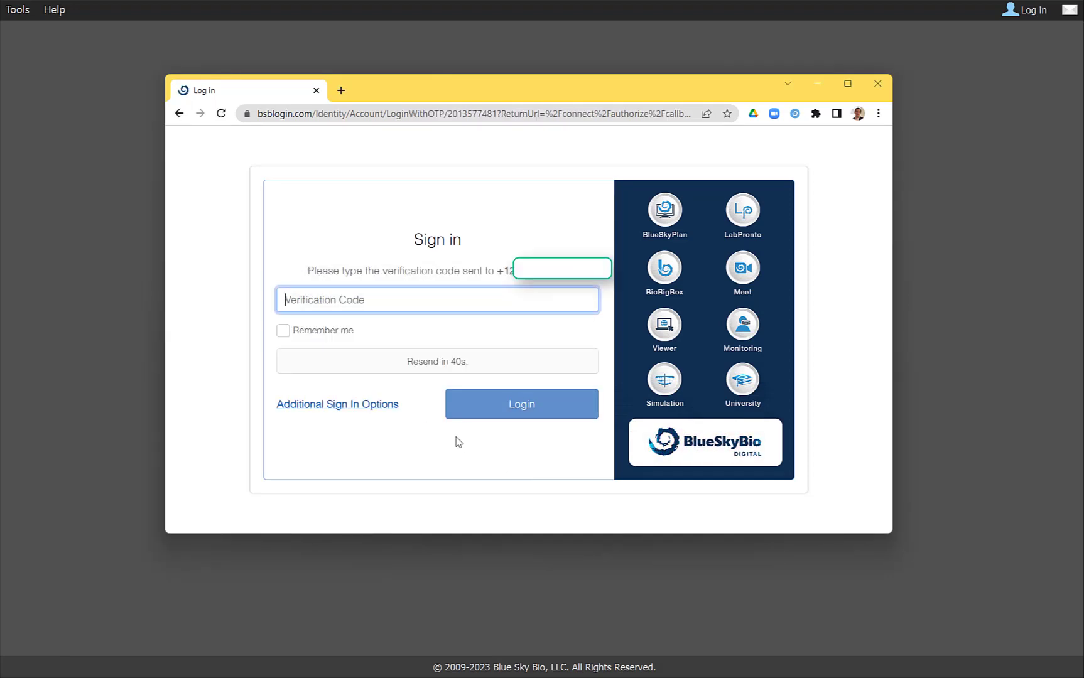
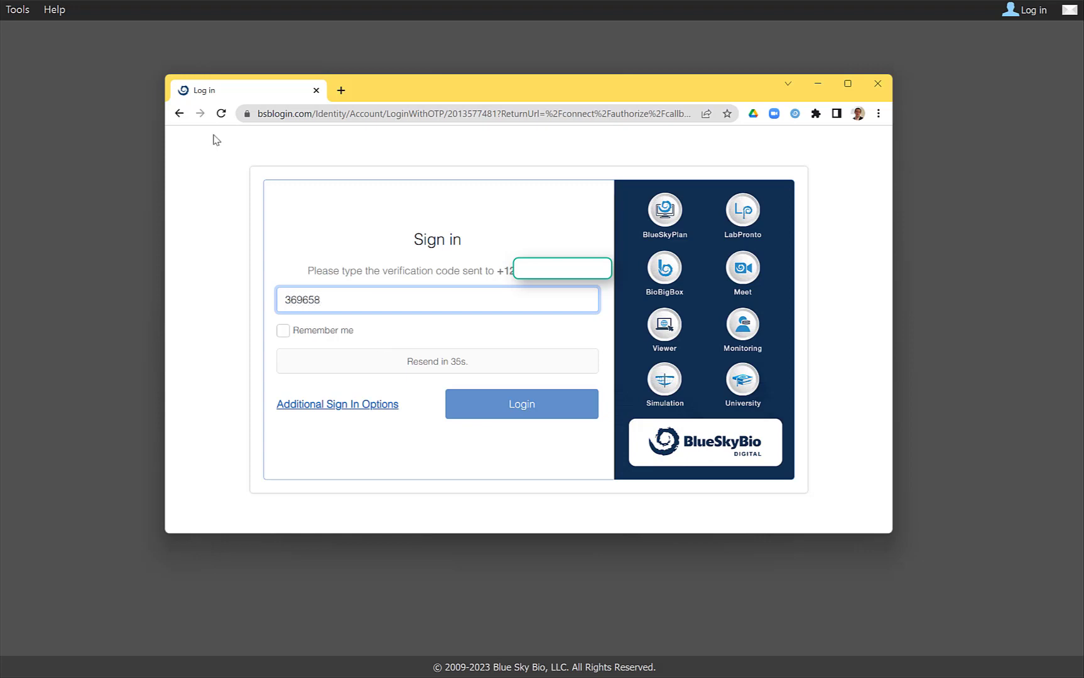
left_click(284, 331)
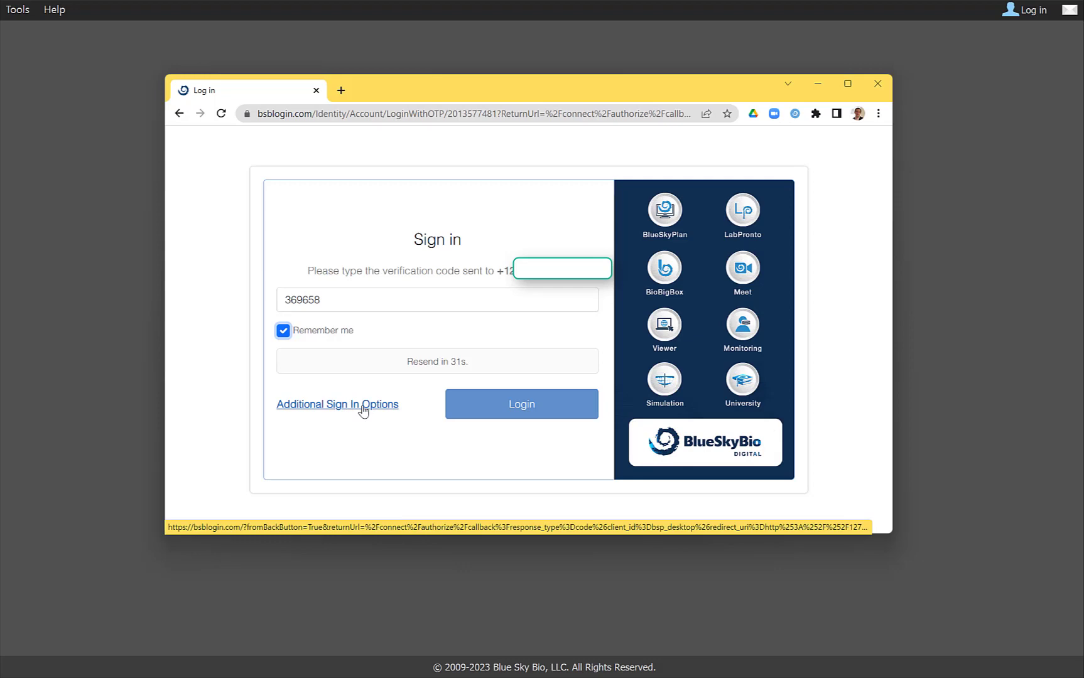
left_click(521, 415)
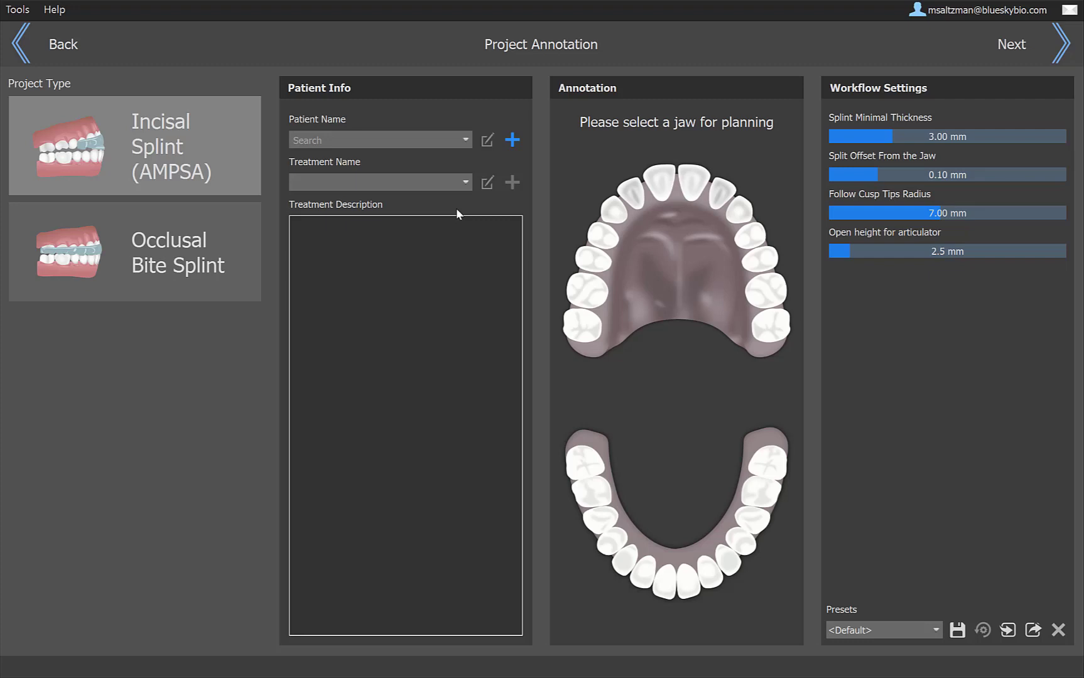
Browse the Patient Name dropdown and close it without selecting a patient
left_click(464, 142)
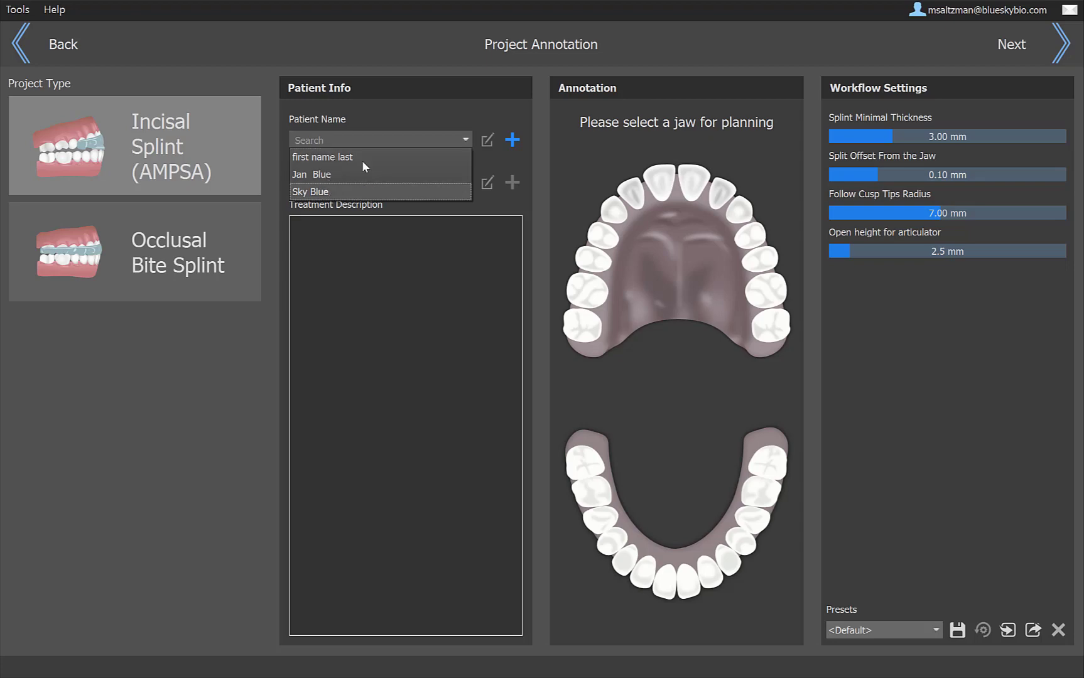
left_click(408, 113)
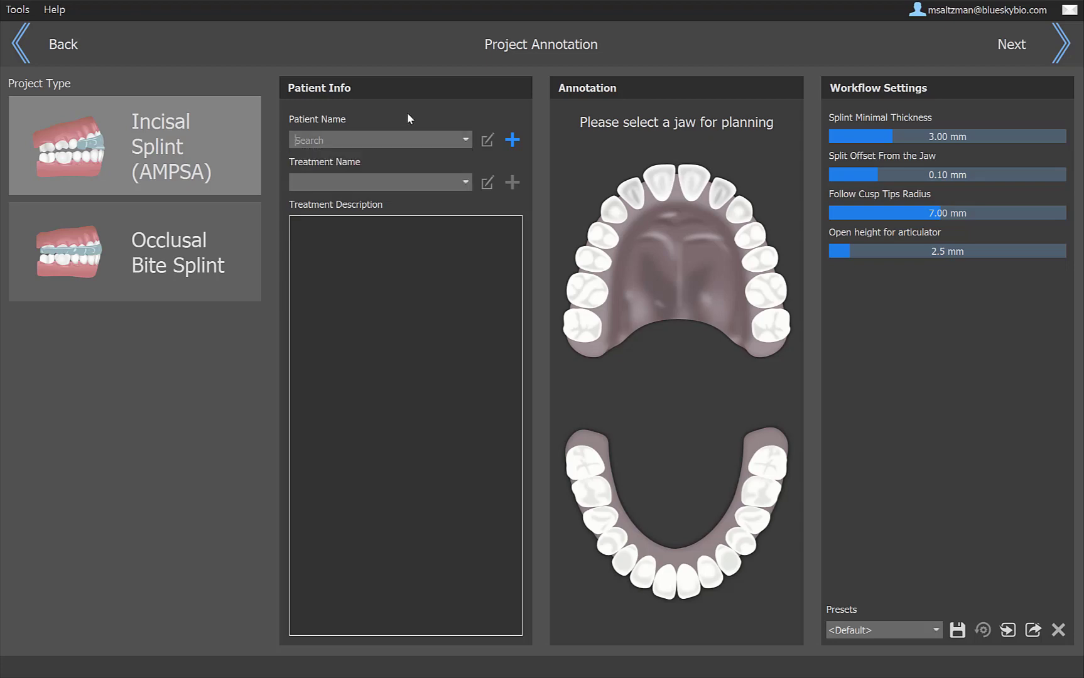
Assign an existing patient from the Patient Name list and open a new Splint Incisal Splint (AMPSA) treatment form
left_click(514, 142)
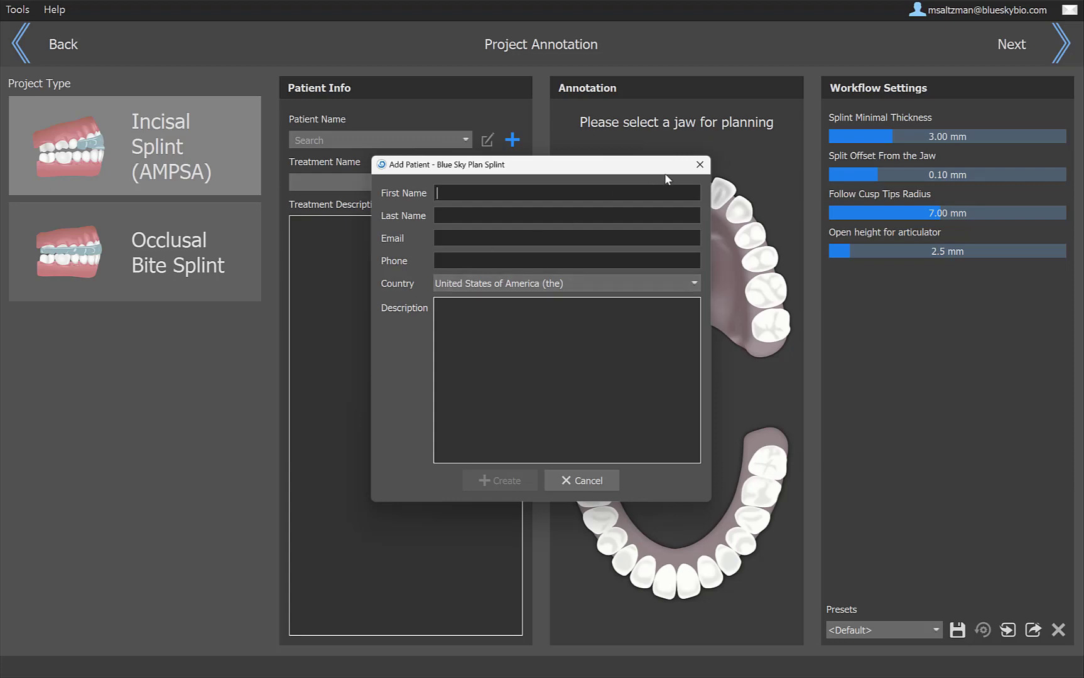
left_click(699, 164)
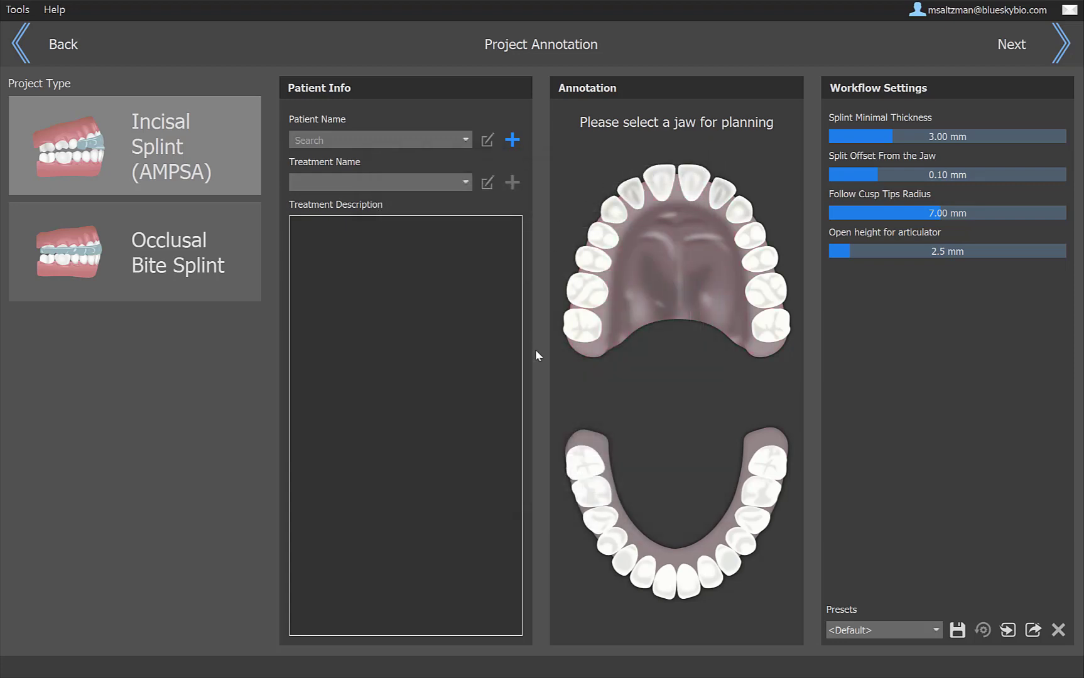
left_click(461, 140)
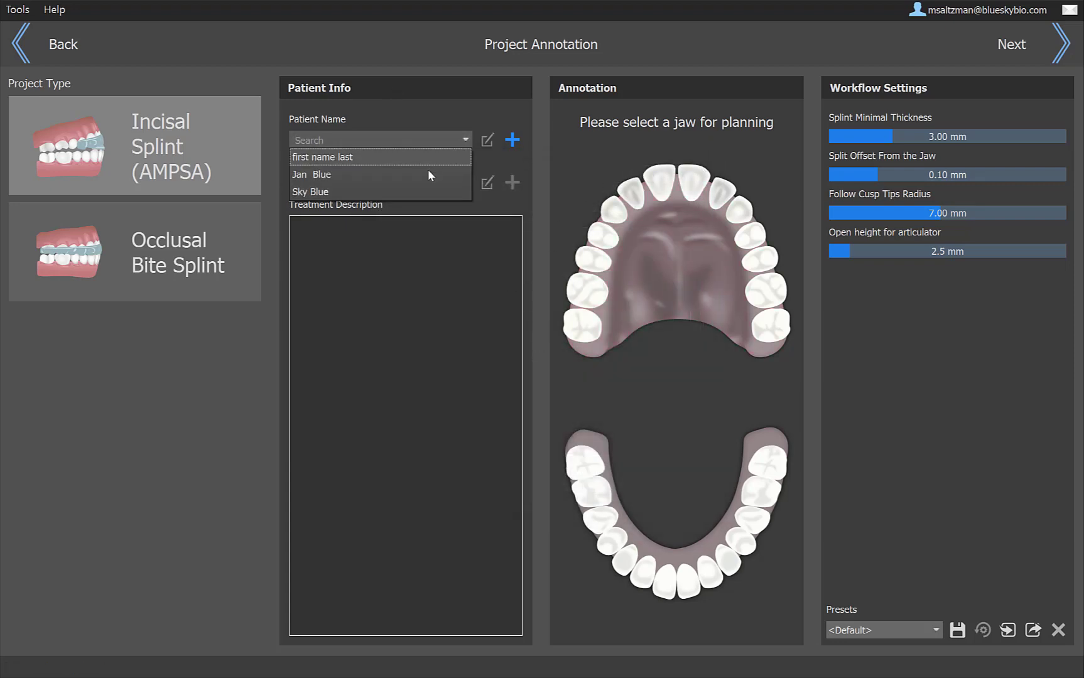
left_click(427, 190)
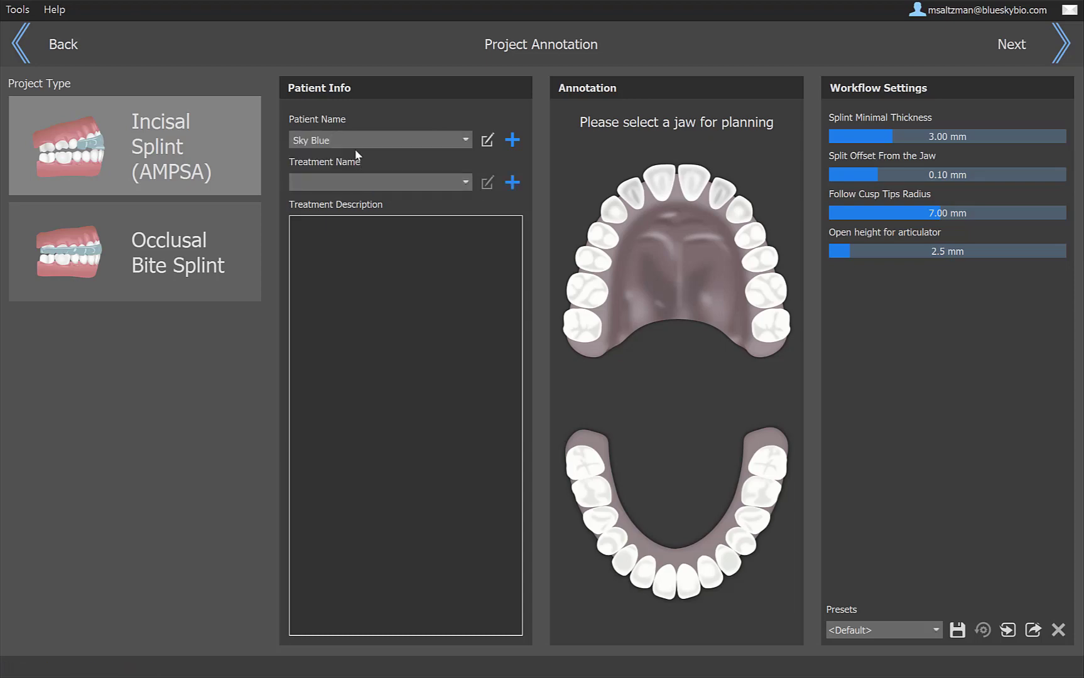
left_click(465, 183)
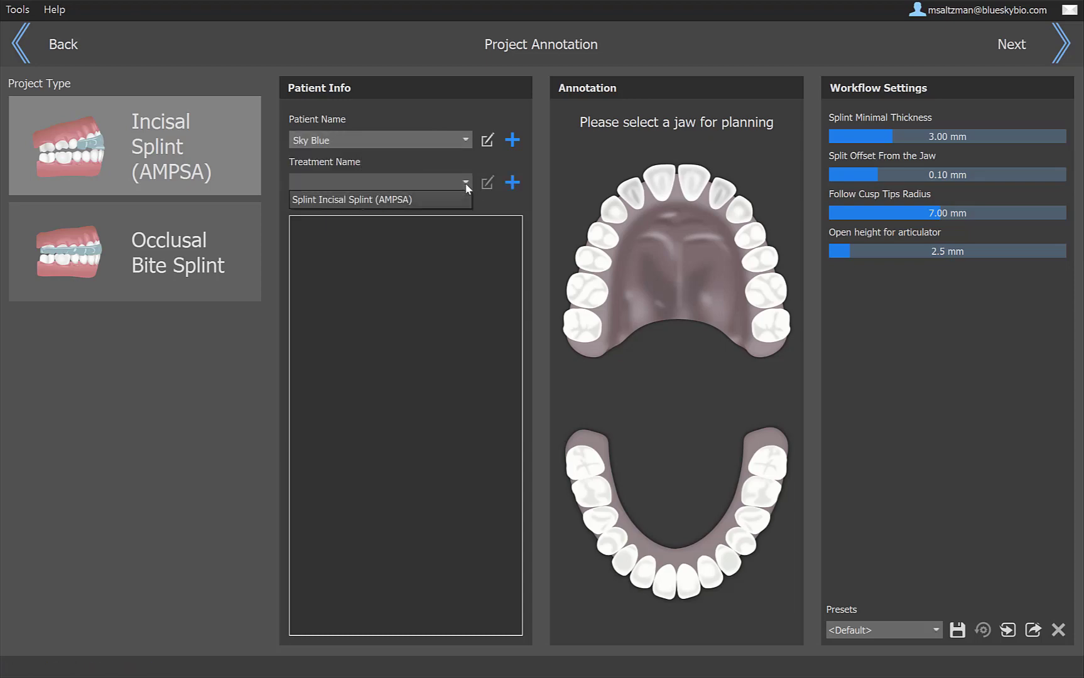
left_click(465, 183)
left_click(510, 183)
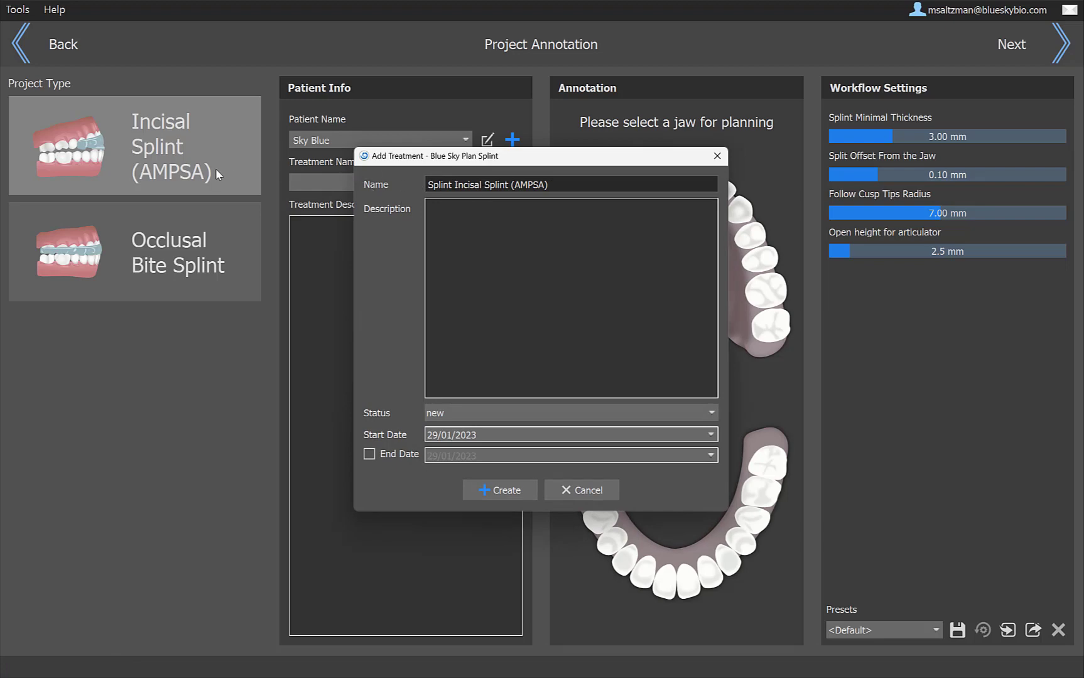
Rename the treatment after the patient, keep status new, and create it
key("ctrl+a")
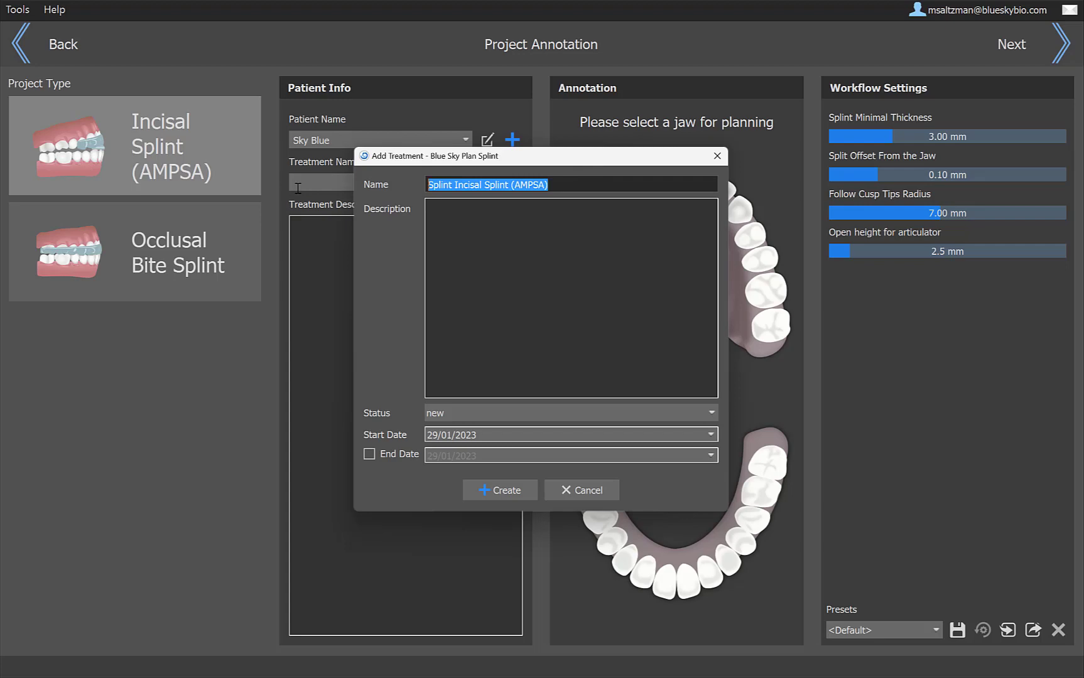
type("Sky's ")
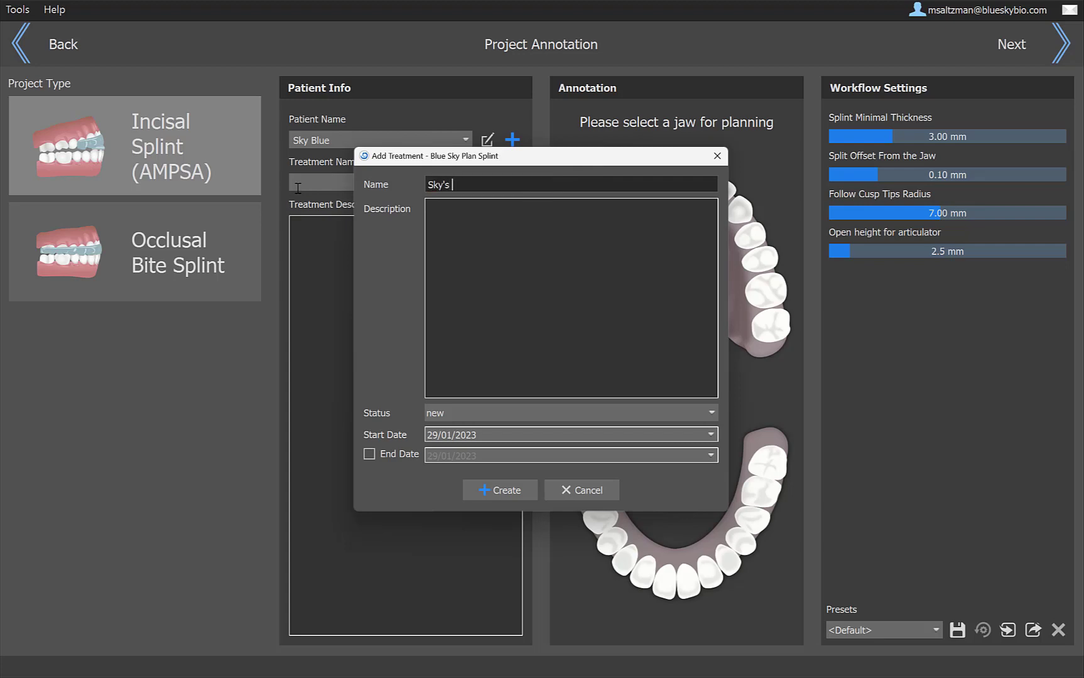
type("Splint treatment")
left_click(438, 414)
left_click(438, 416)
left_click(497, 492)
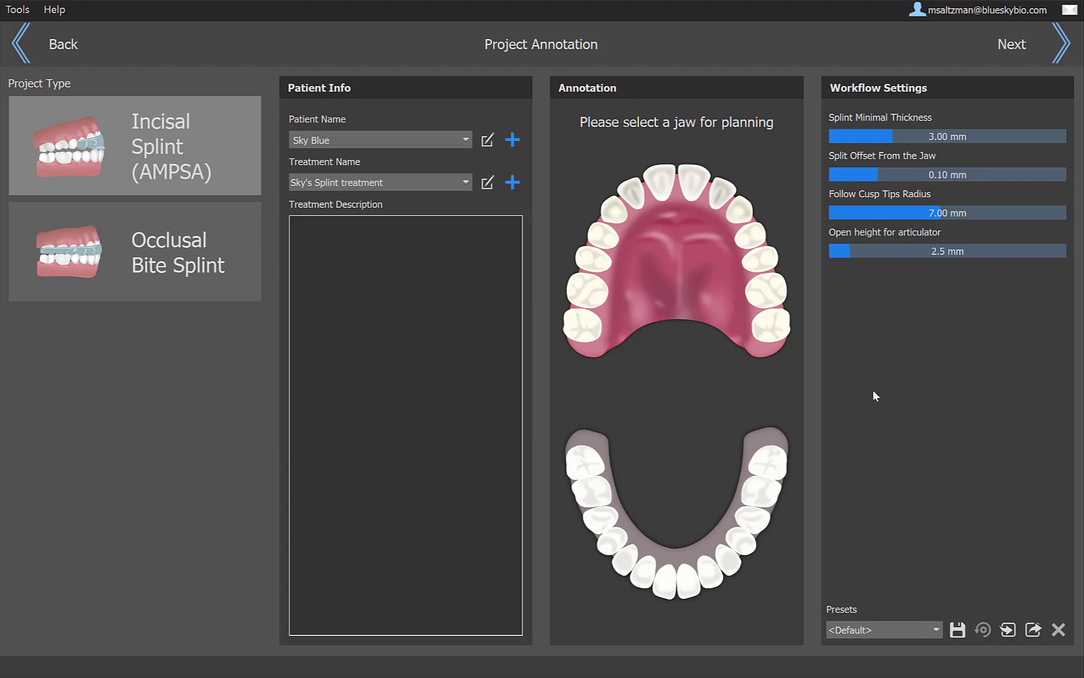
Import the four STL scans from Splint/DT as maxilla, mandible and two buccal bites
left_click(1047, 55)
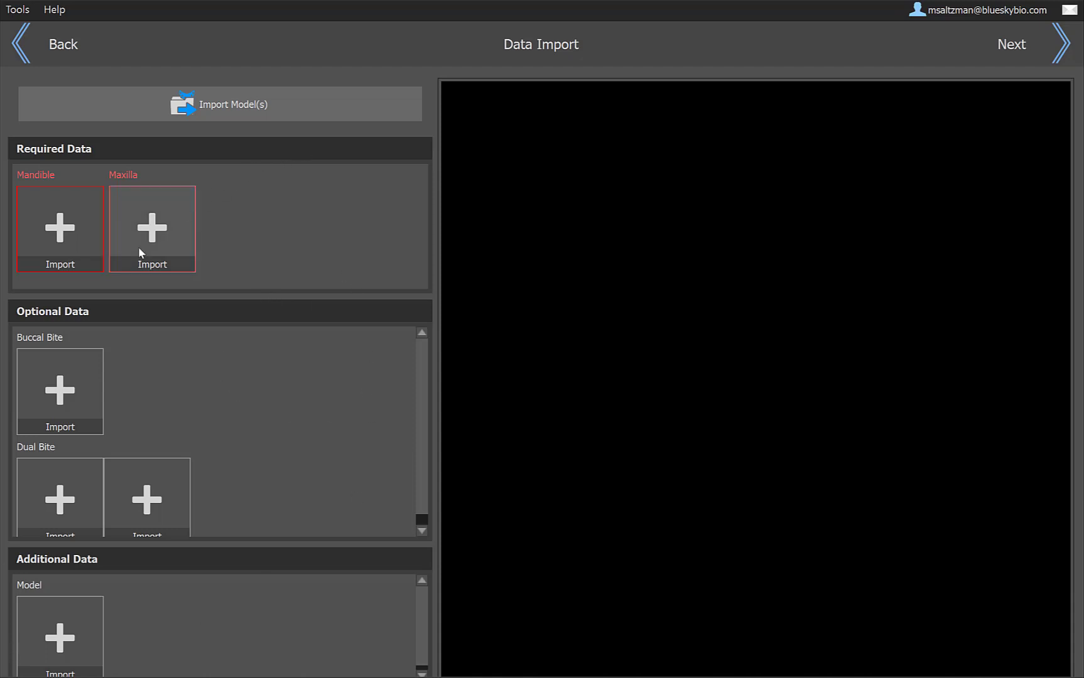
left_click(223, 110)
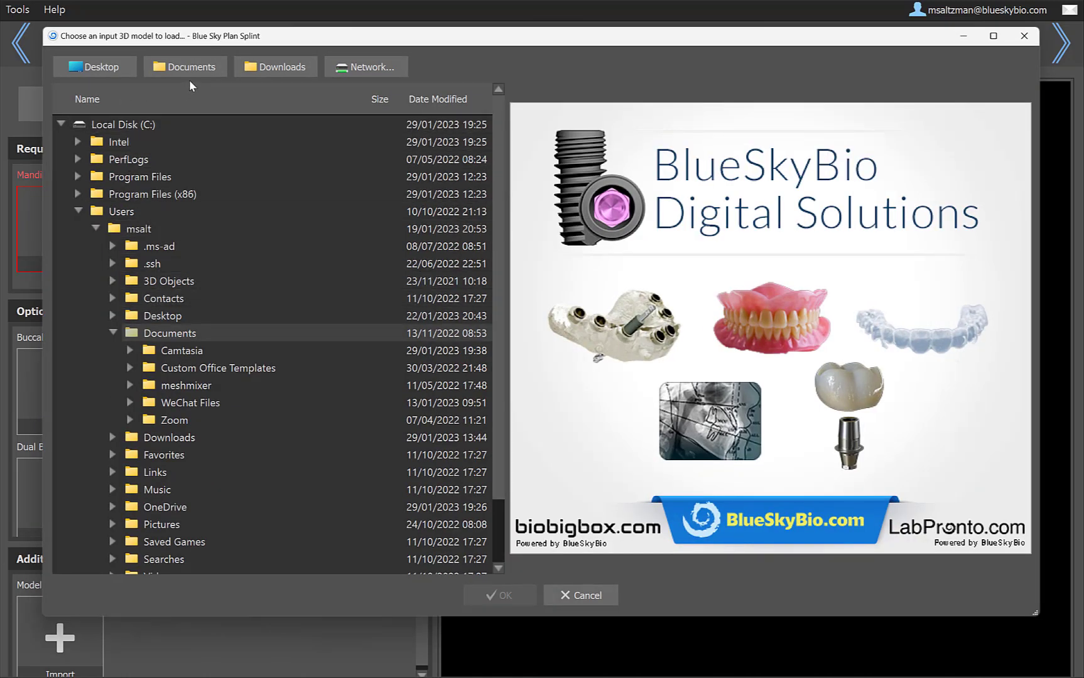
double_click(290, 317)
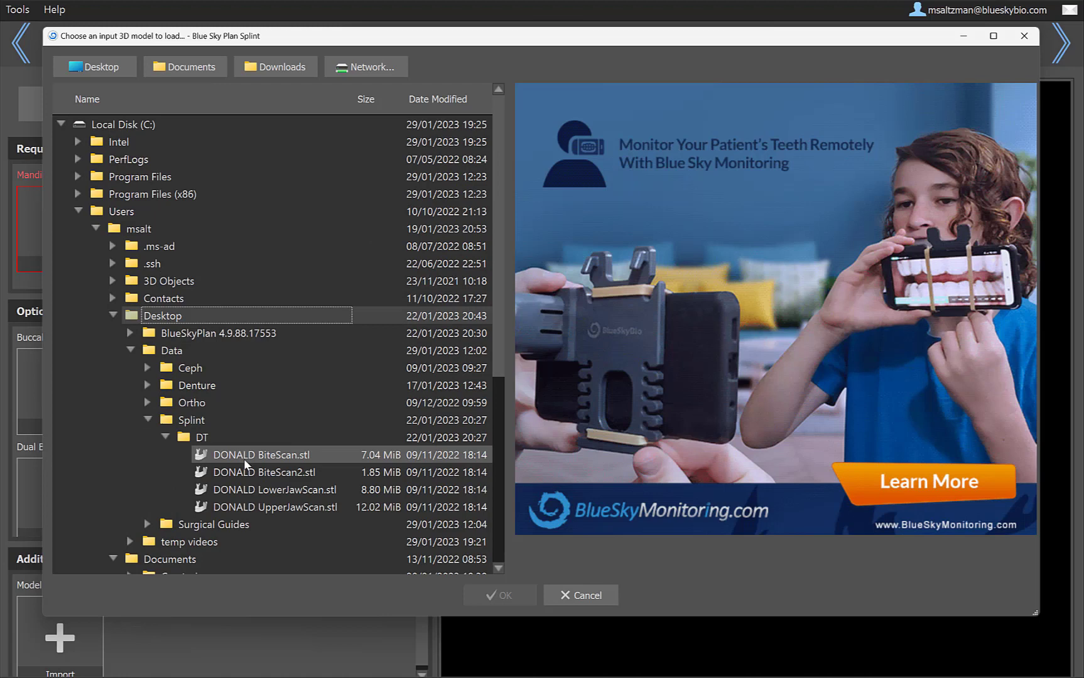
left_click(243, 458)
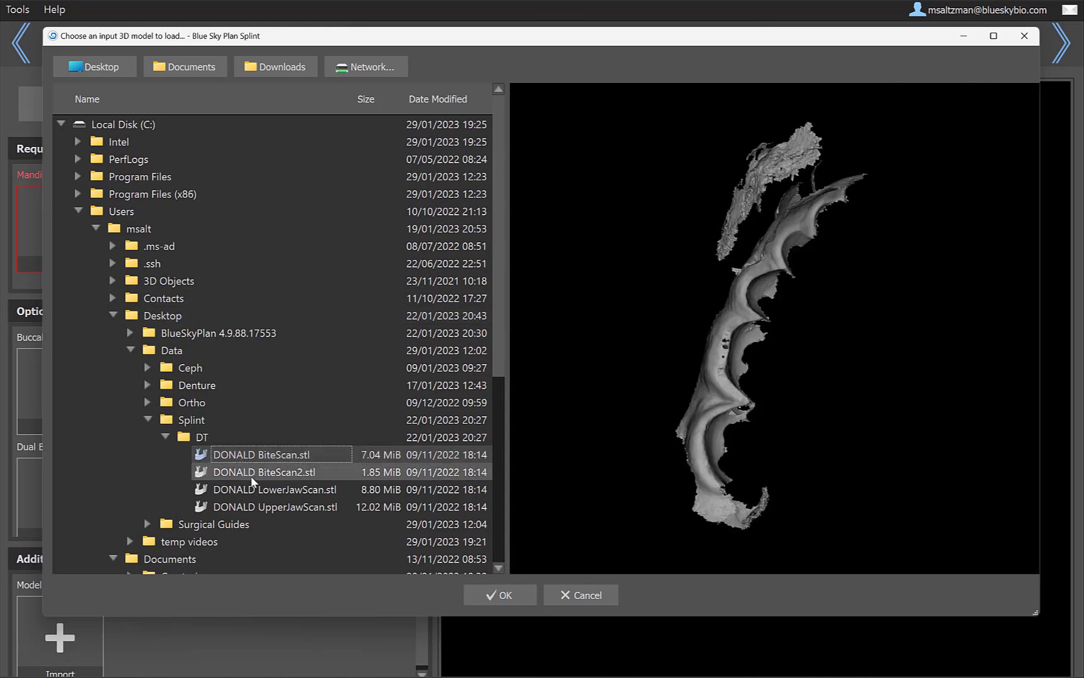
left_click(273, 507, "shift")
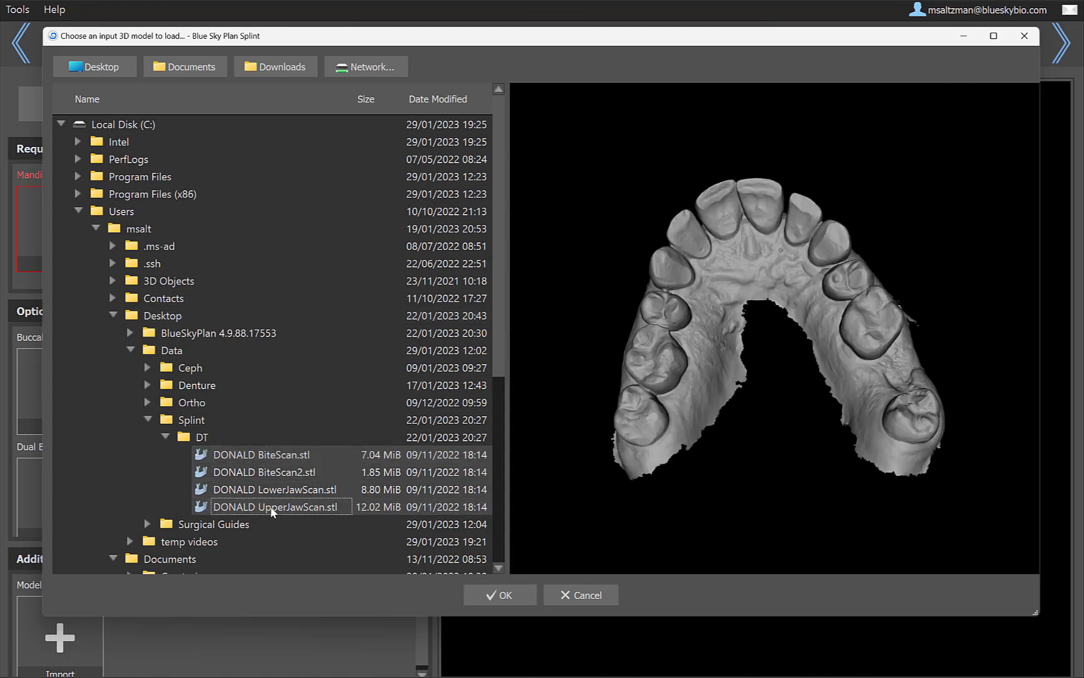
left_click(490, 595)
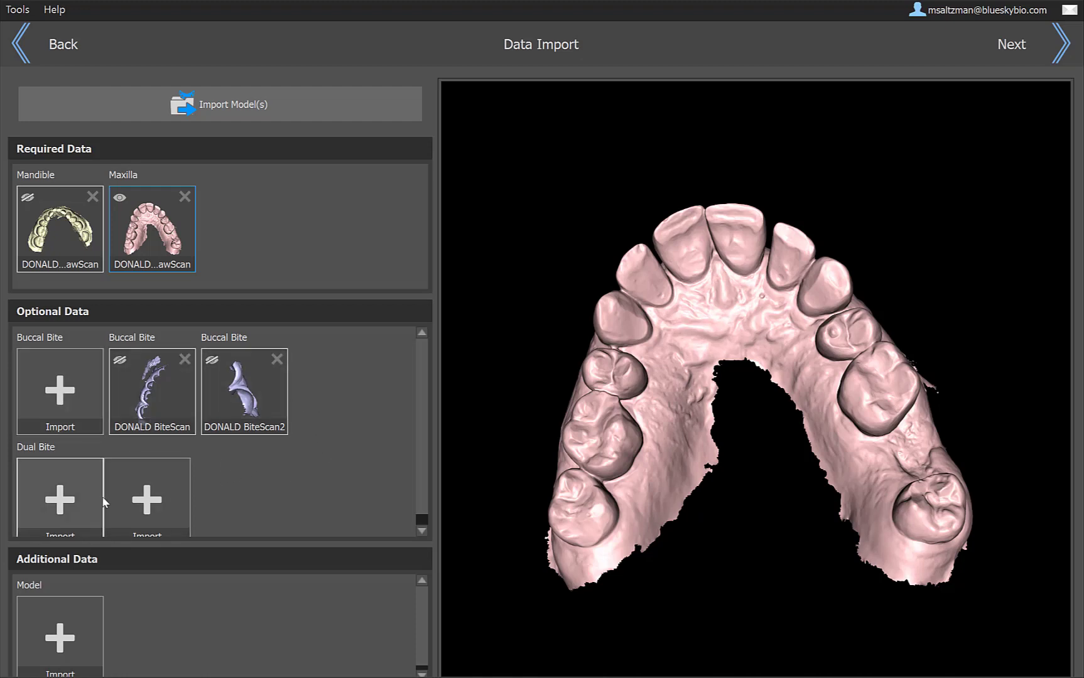
Cancel the Dual Bite and additional Model imports without loading anything
left_click(66, 498)
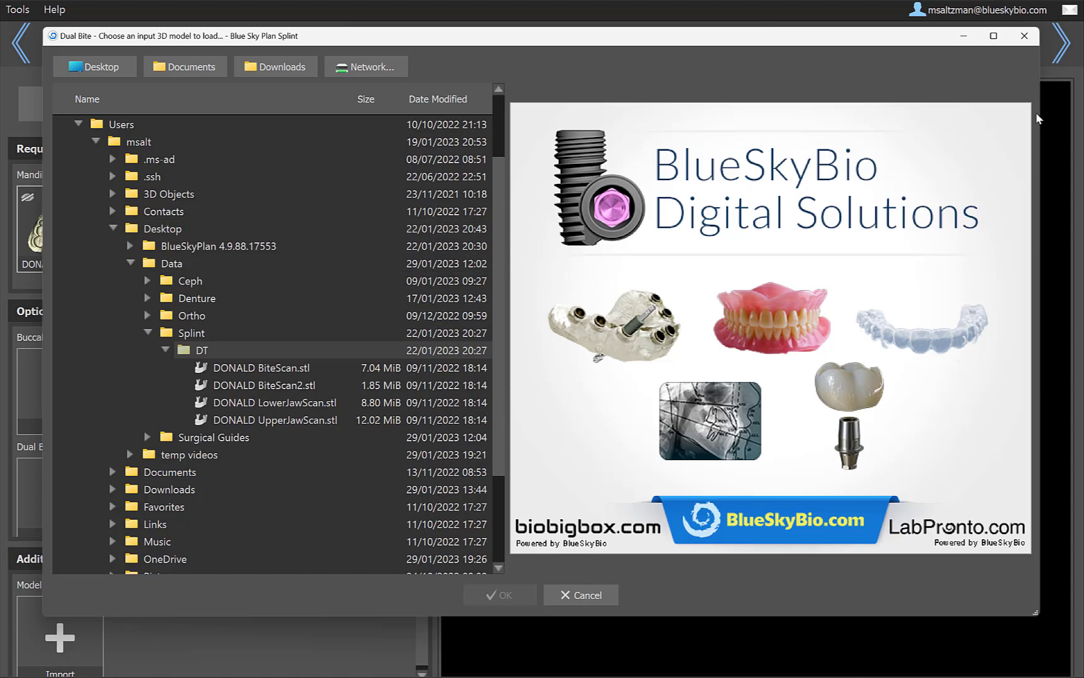
left_click(1026, 39)
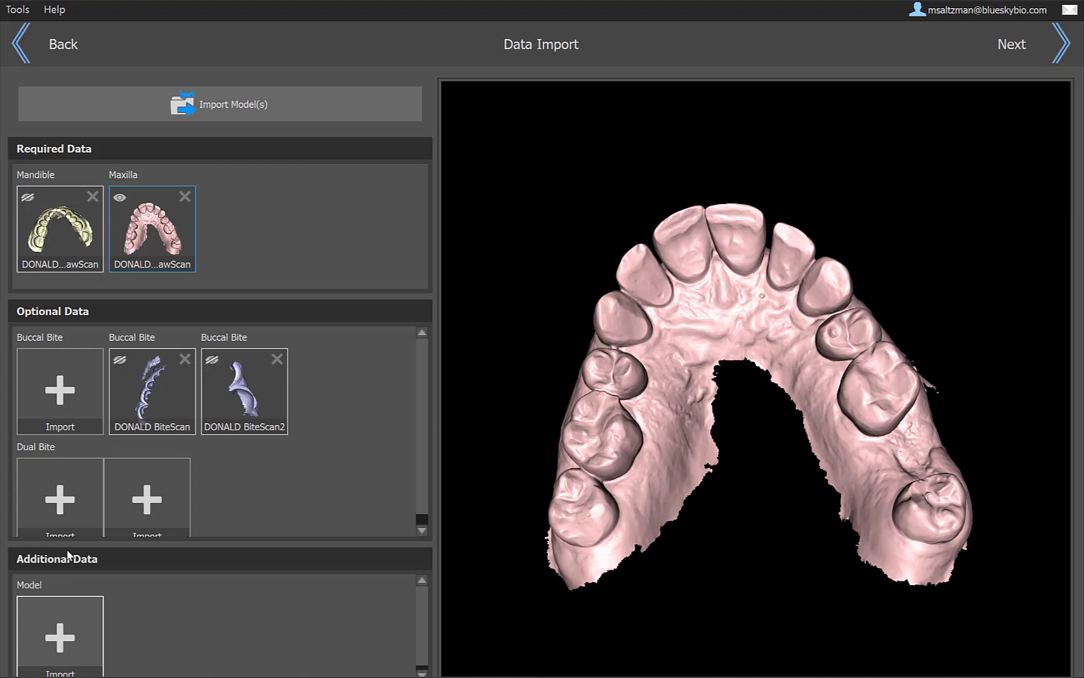
left_click(79, 628)
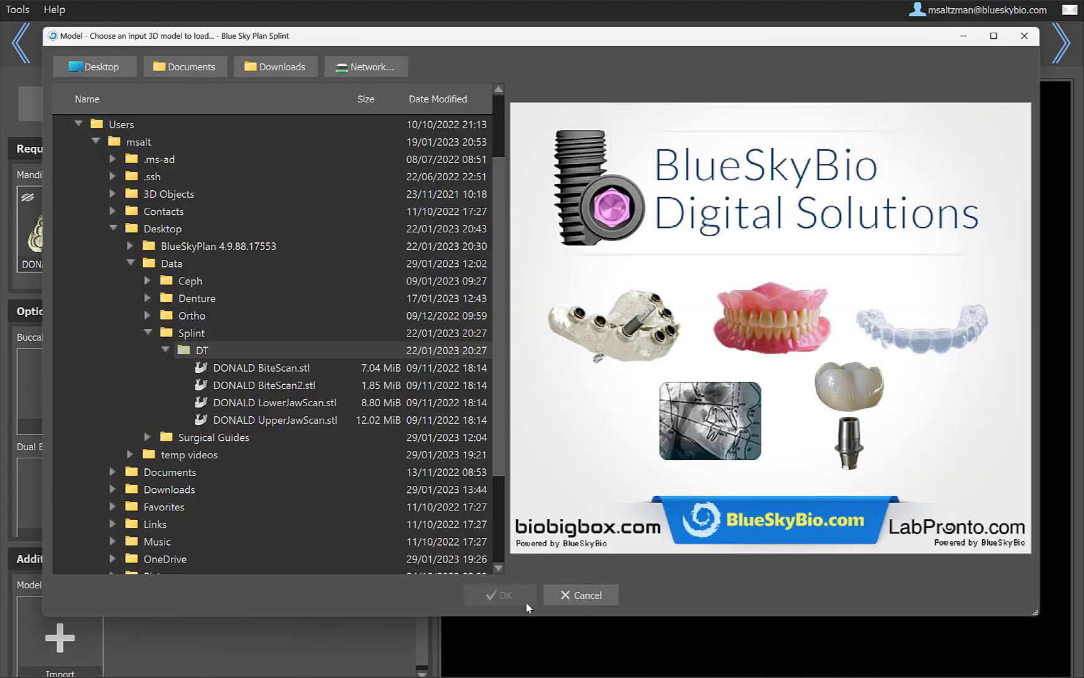
key("Escape")
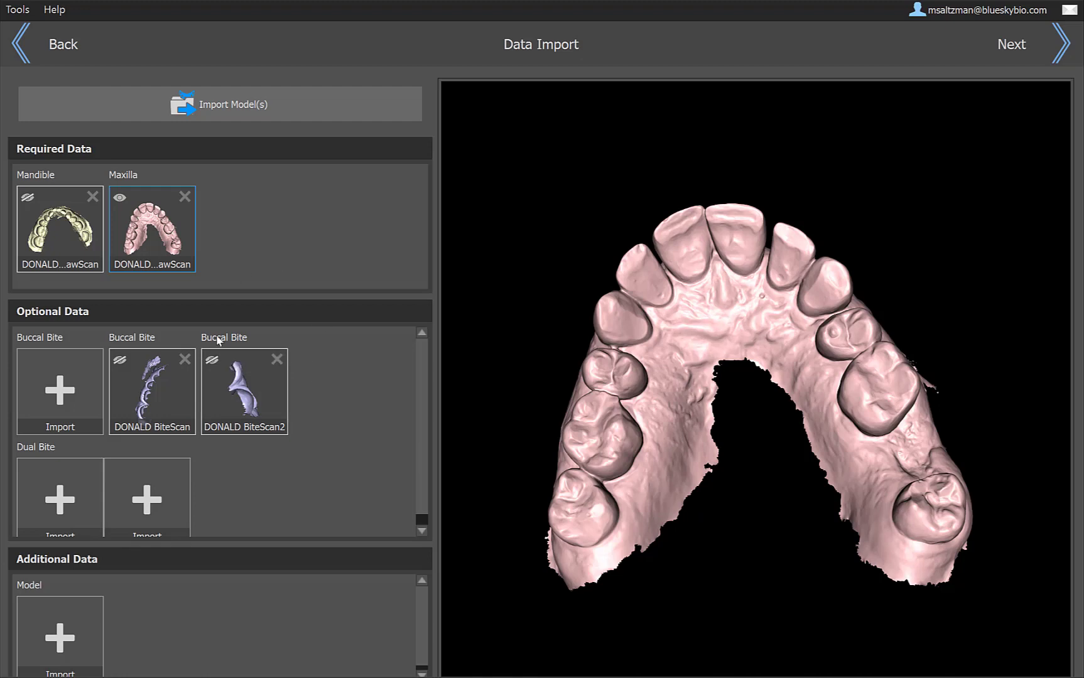
left_click(211, 361)
left_click(211, 361)
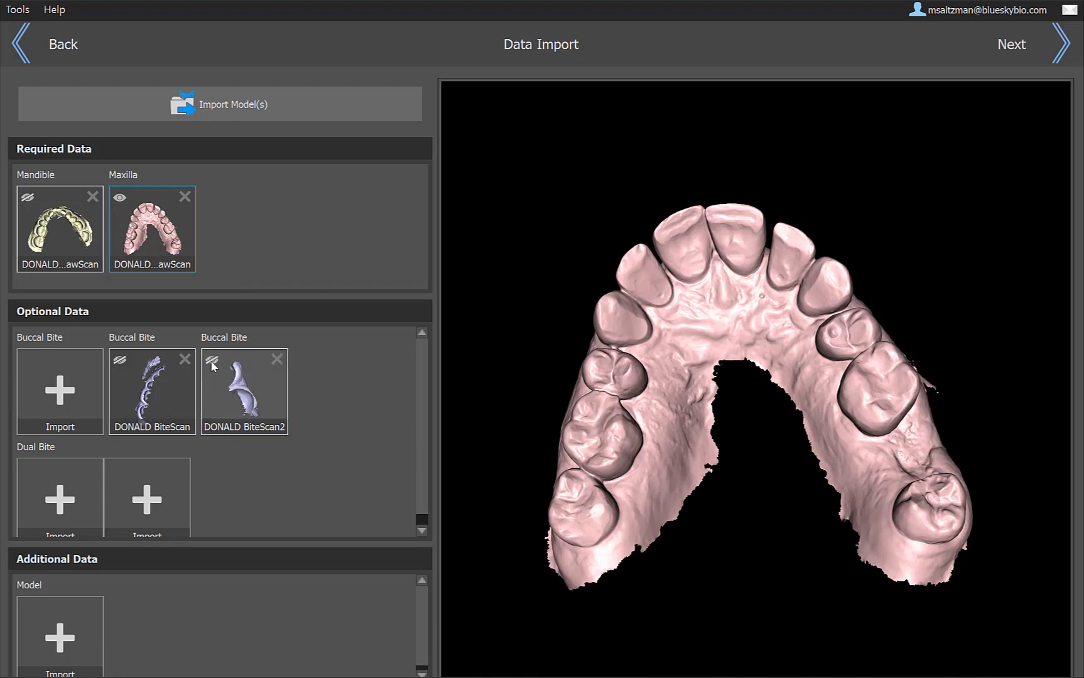
left_click(119, 201)
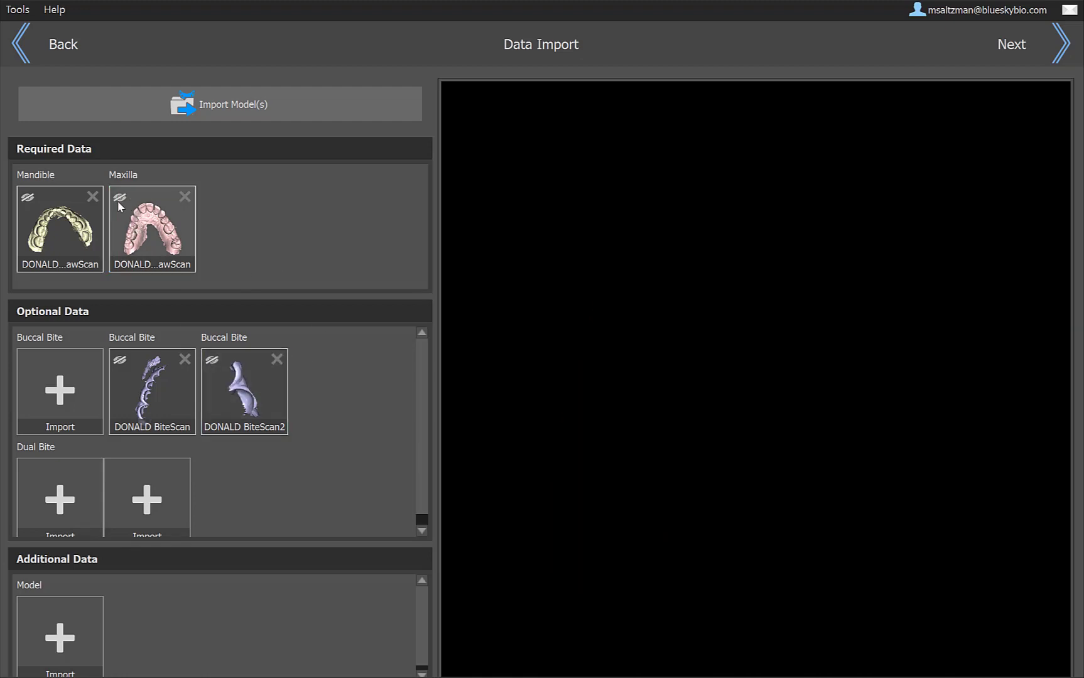
left_click(119, 201)
left_click_drag(506, 203, 774, 542)
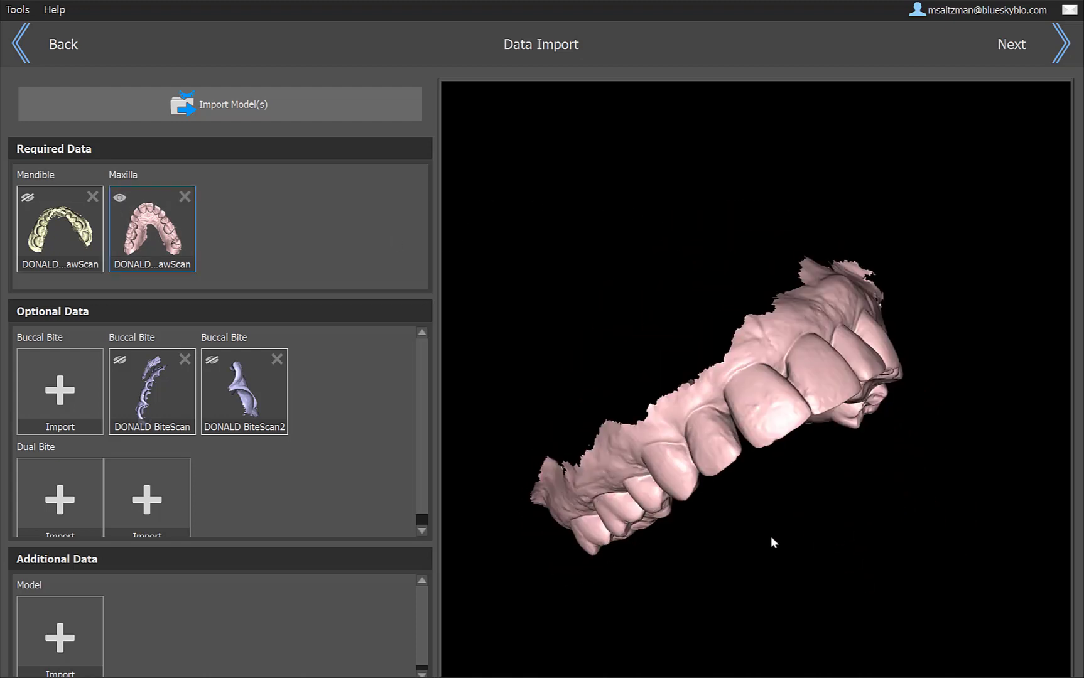
left_click(120, 199)
left_click(119, 198)
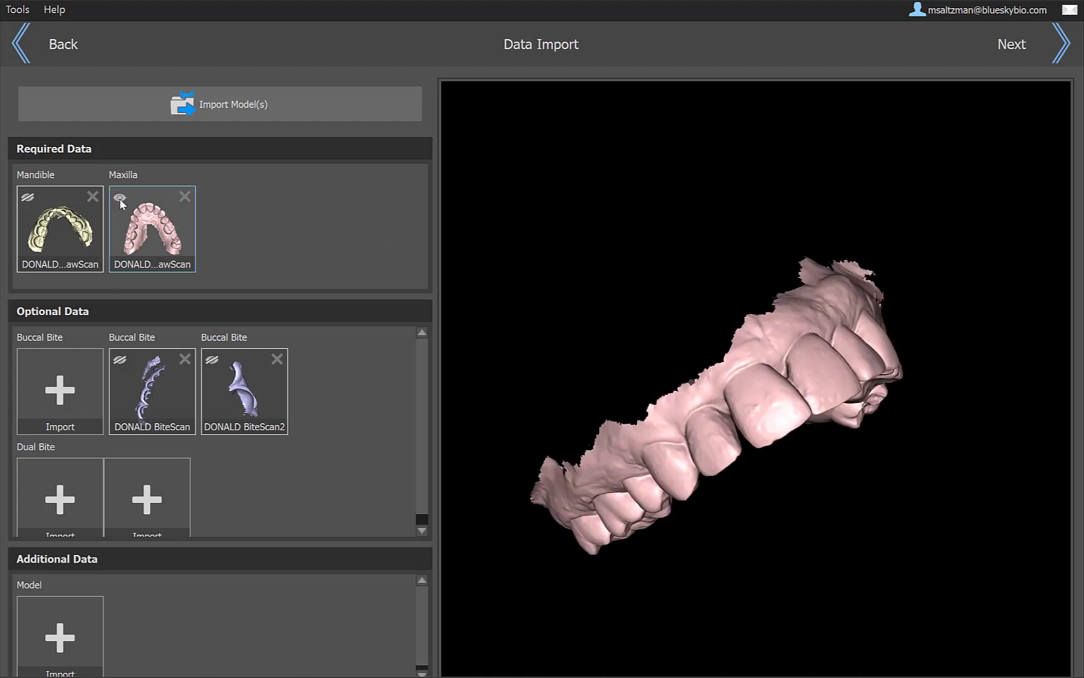
left_click(29, 195)
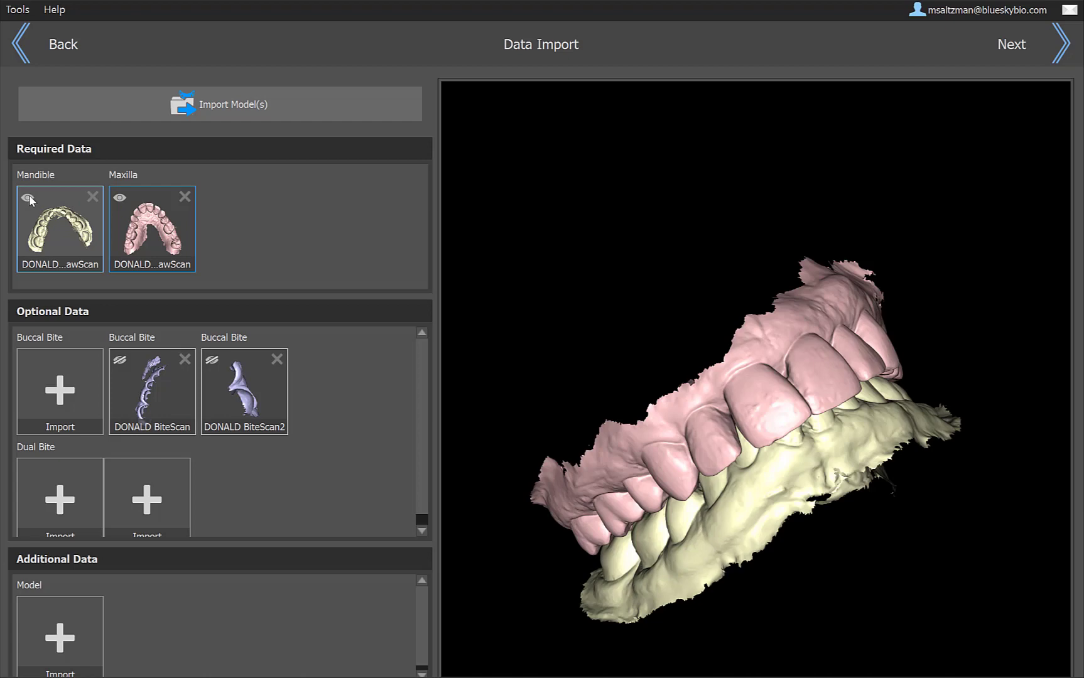
left_click(29, 194)
left_click(120, 198)
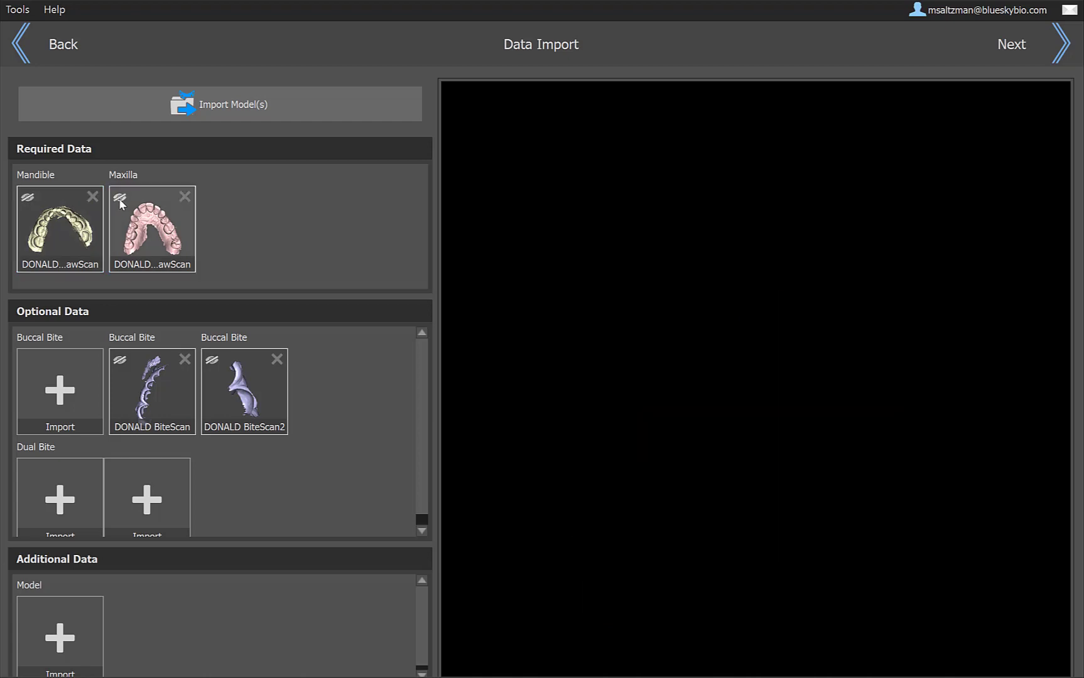
left_click(119, 198)
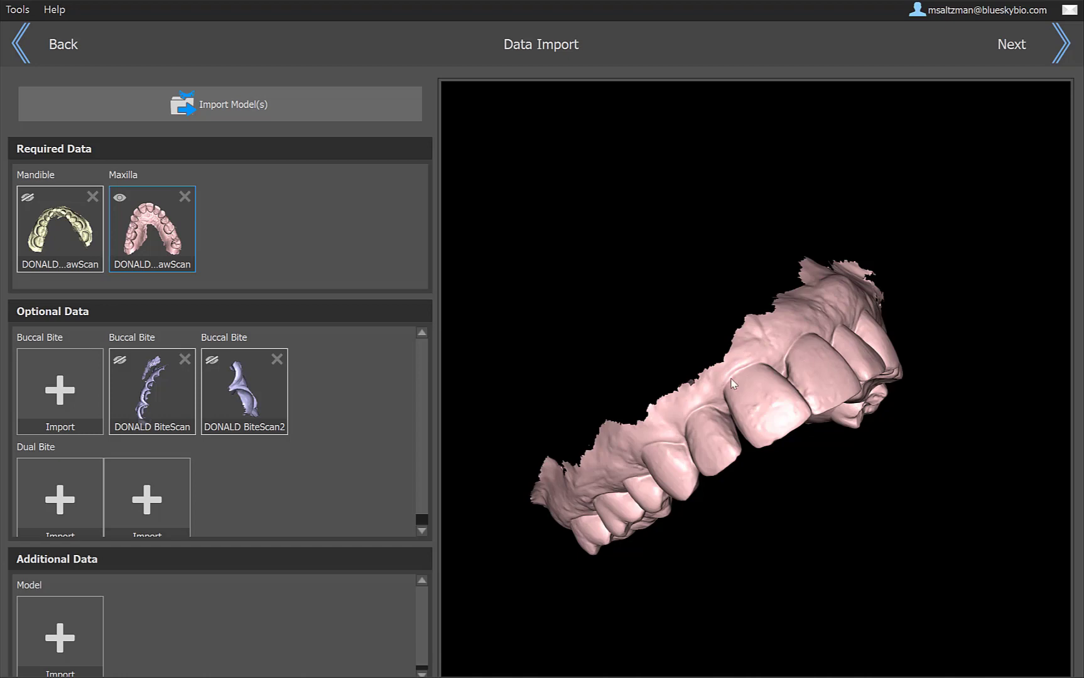
Advance from Data Import to the Model Alignment step
left_click(1003, 57)
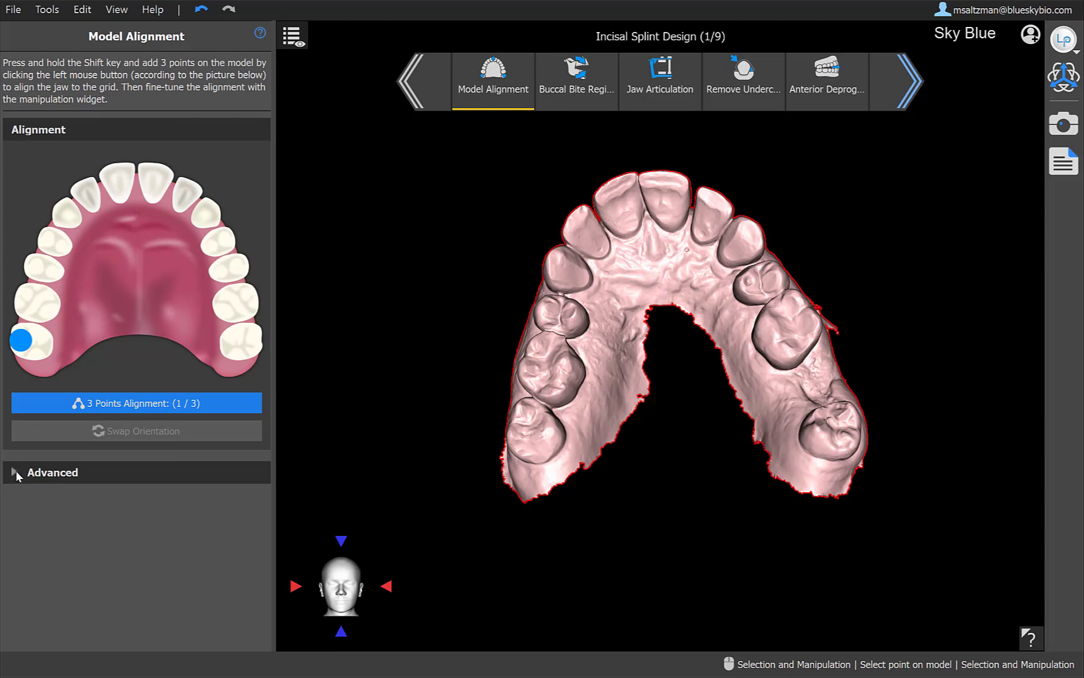
Toggle the Advanced alignment options, then show the list of the grid and four loaded scans
left_click(18, 476)
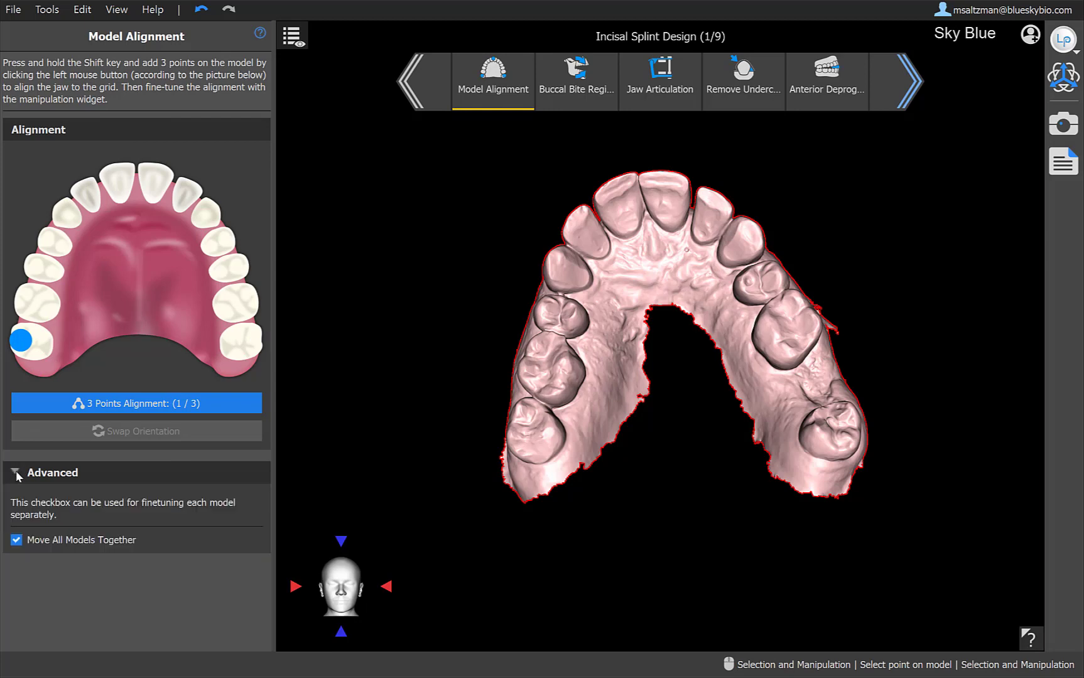
left_click(18, 477)
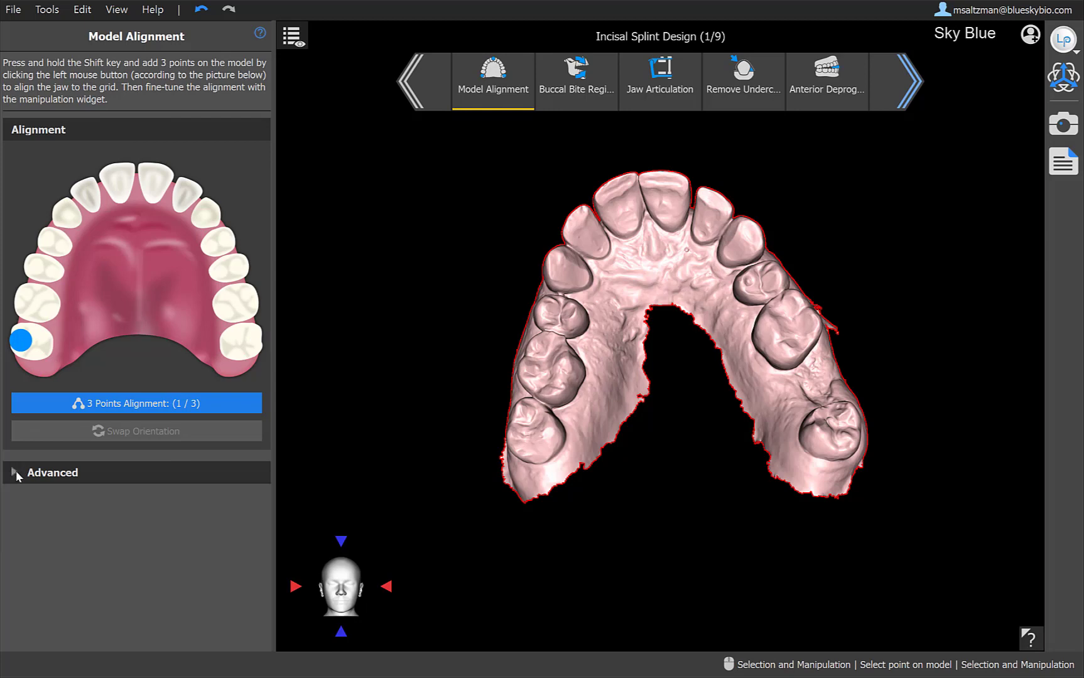
left_click(16, 476)
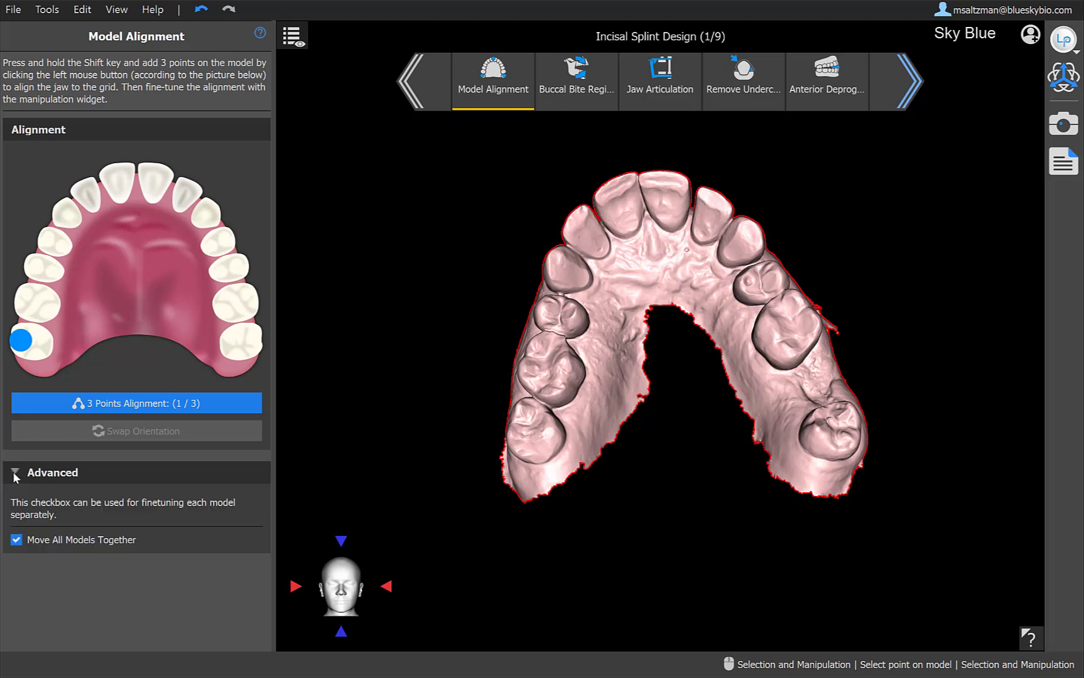
left_click(15, 478)
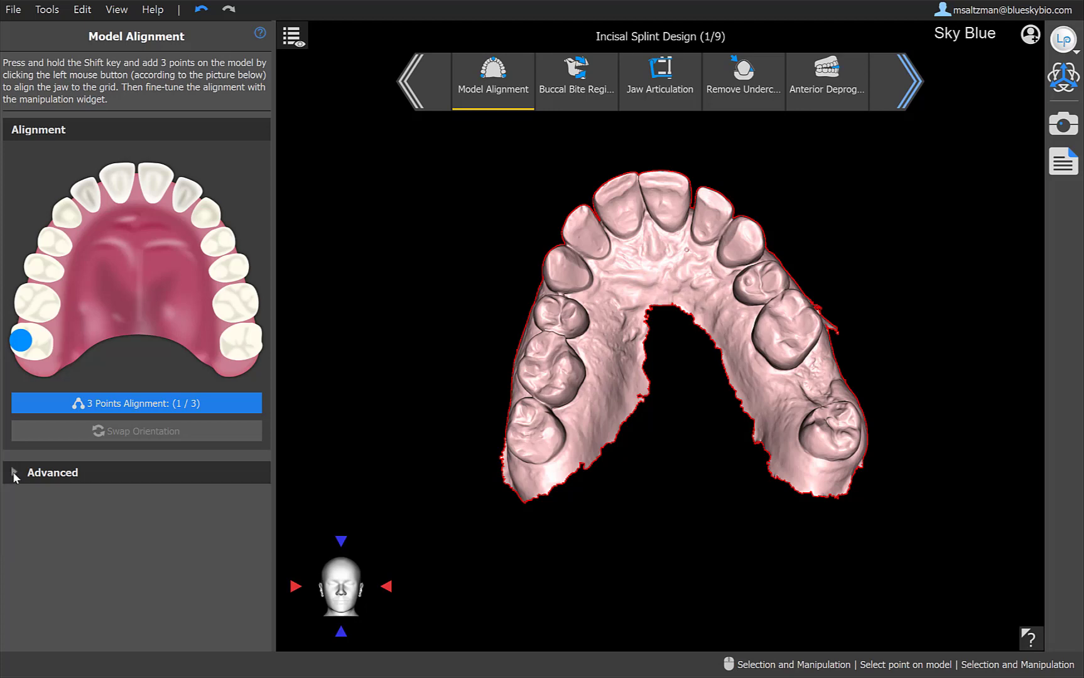
left_click(15, 477)
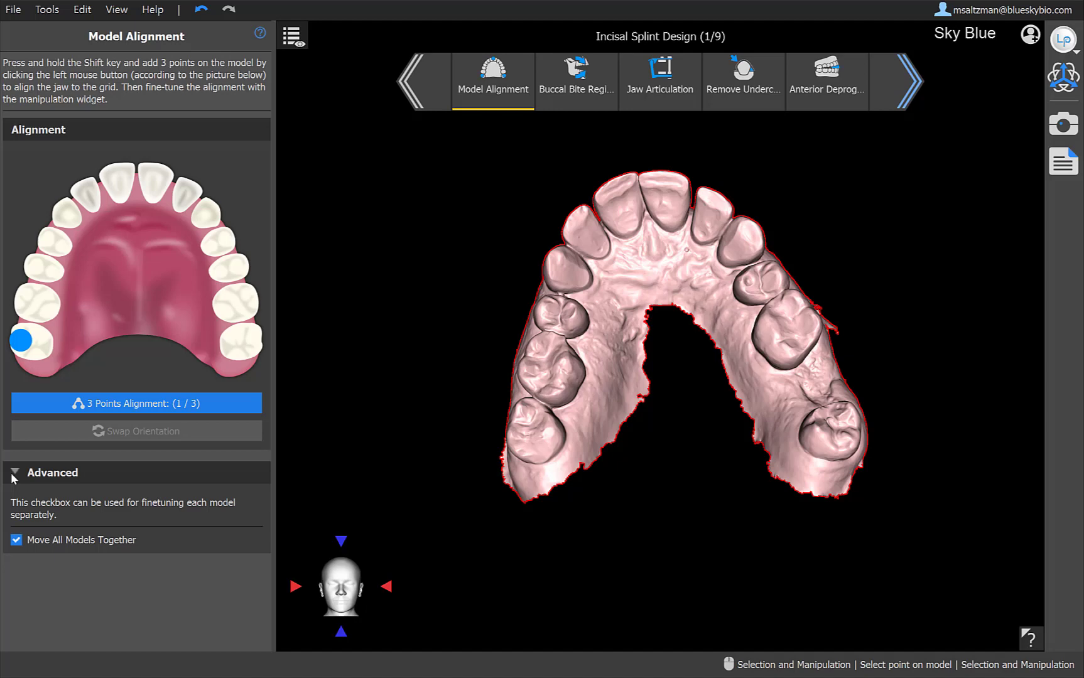
left_click(15, 477)
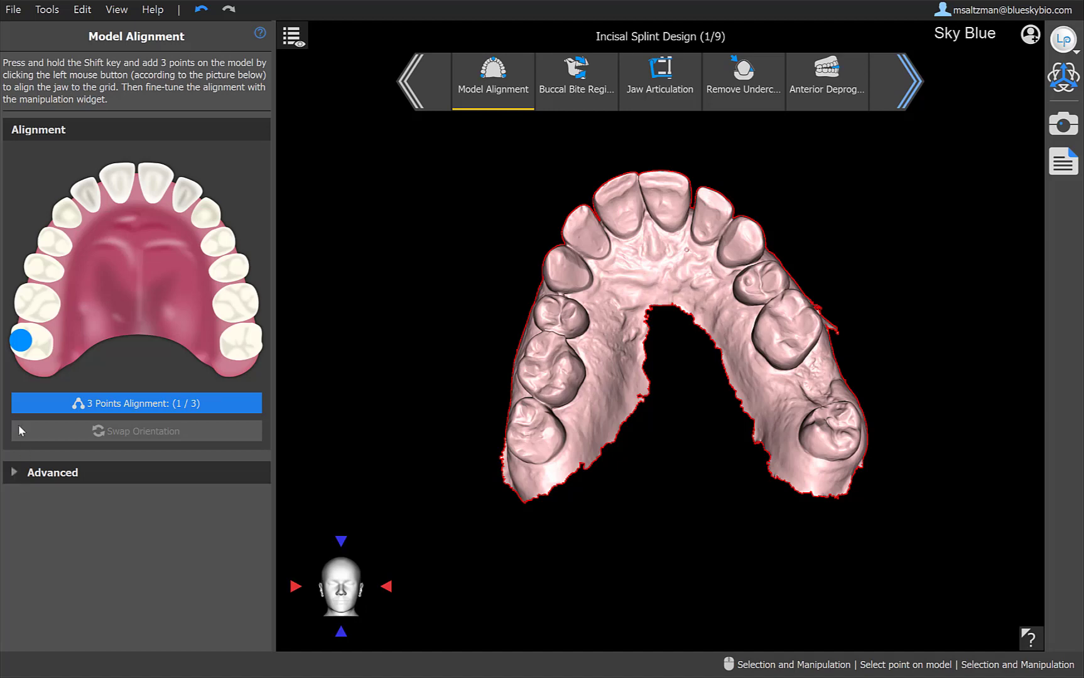
left_click(292, 43)
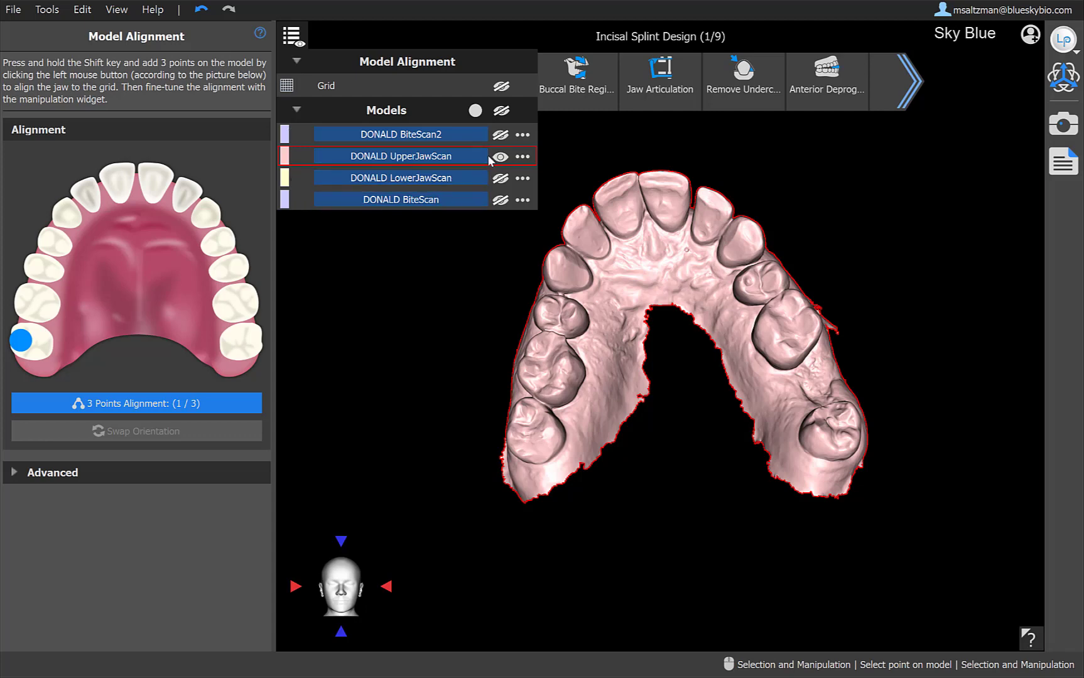
left_click(292, 42)
left_click(293, 41)
left_click(500, 134)
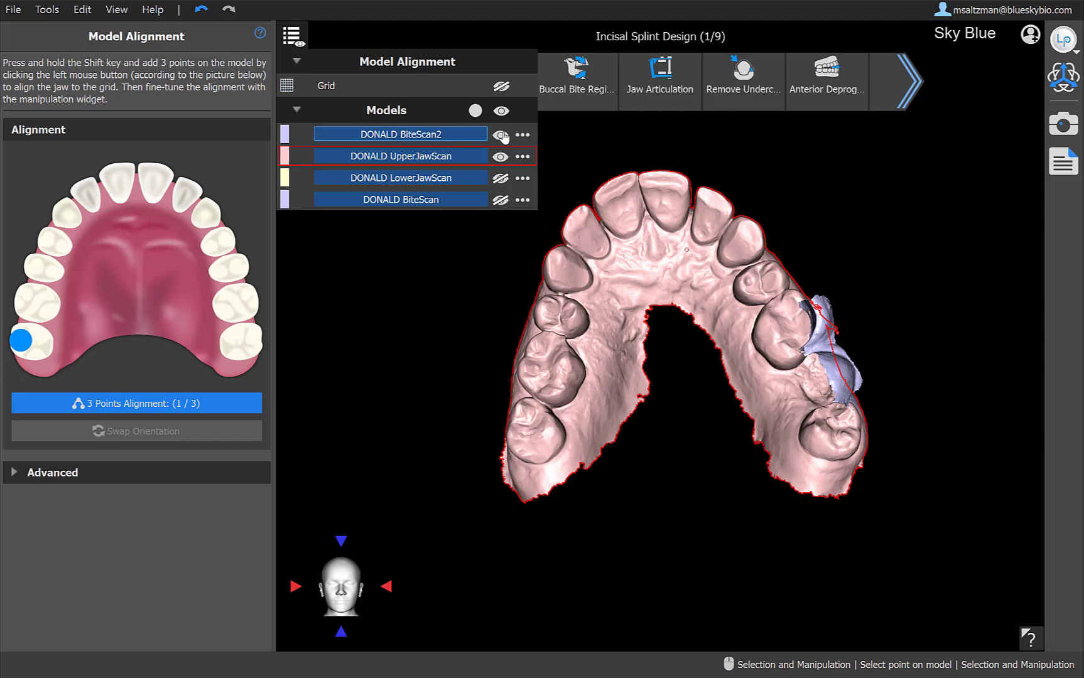
left_click(500, 135)
left_click(500, 135)
left_click(523, 135)
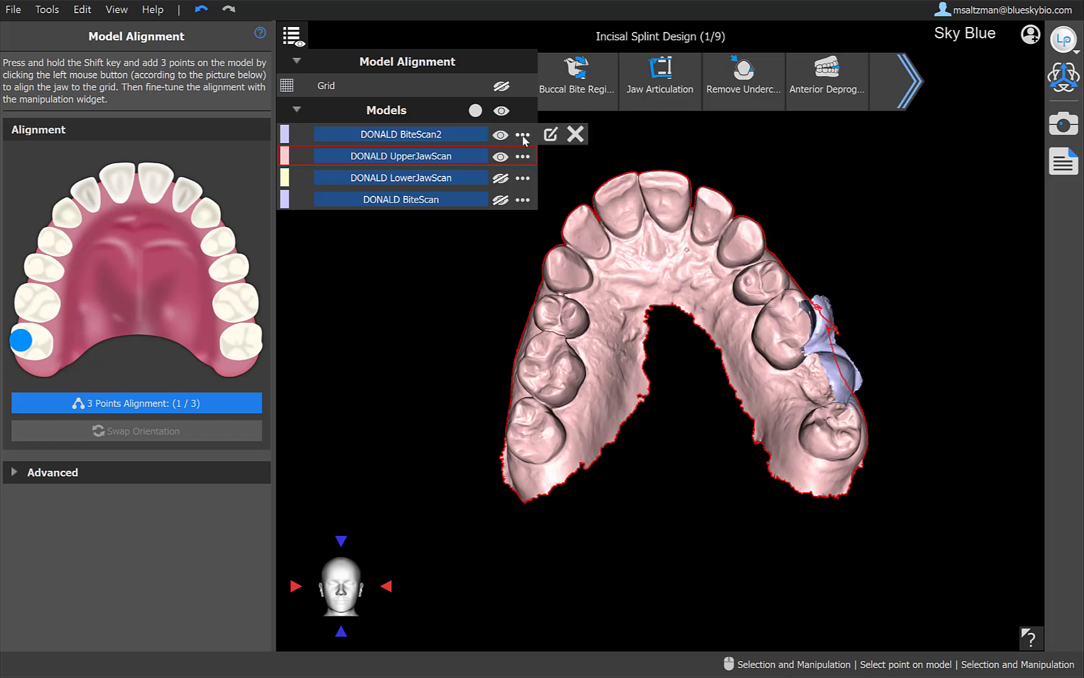
left_click(551, 134)
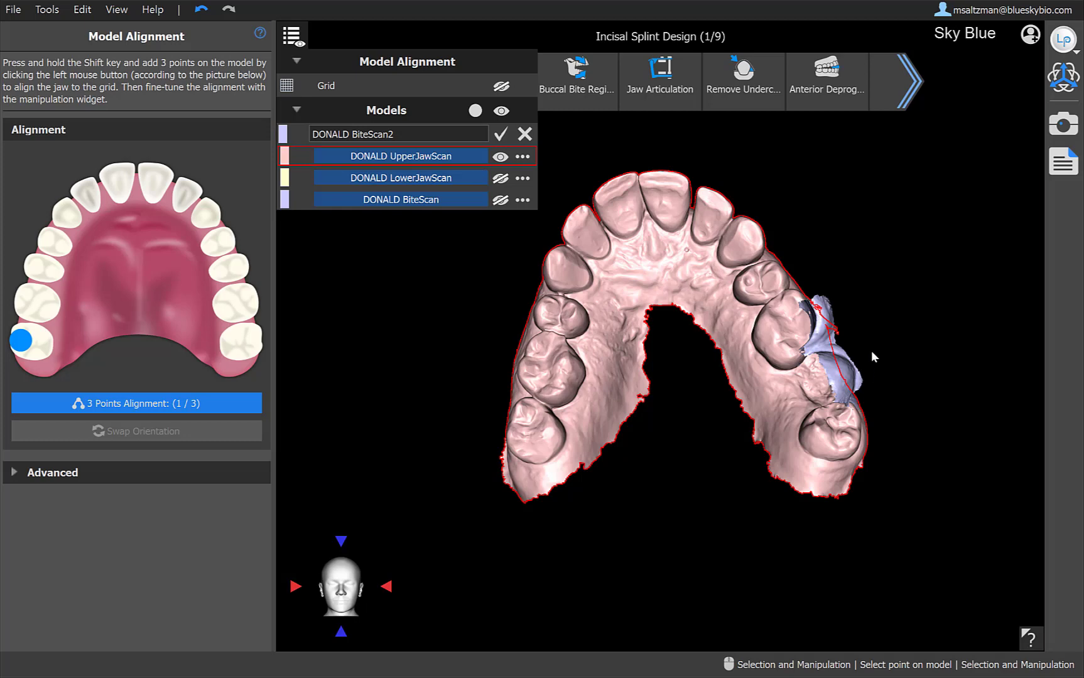
right_click_drag(871, 355, 841, 389)
right_click(824, 382)
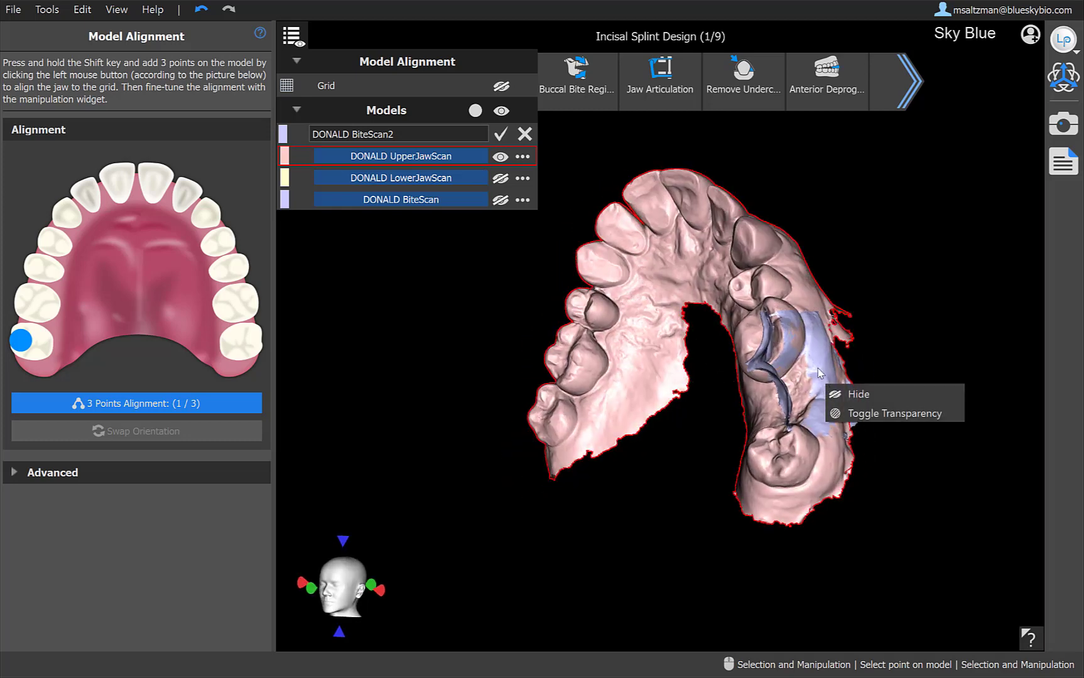
left_click(818, 368)
right_click(792, 388)
left_click(786, 383)
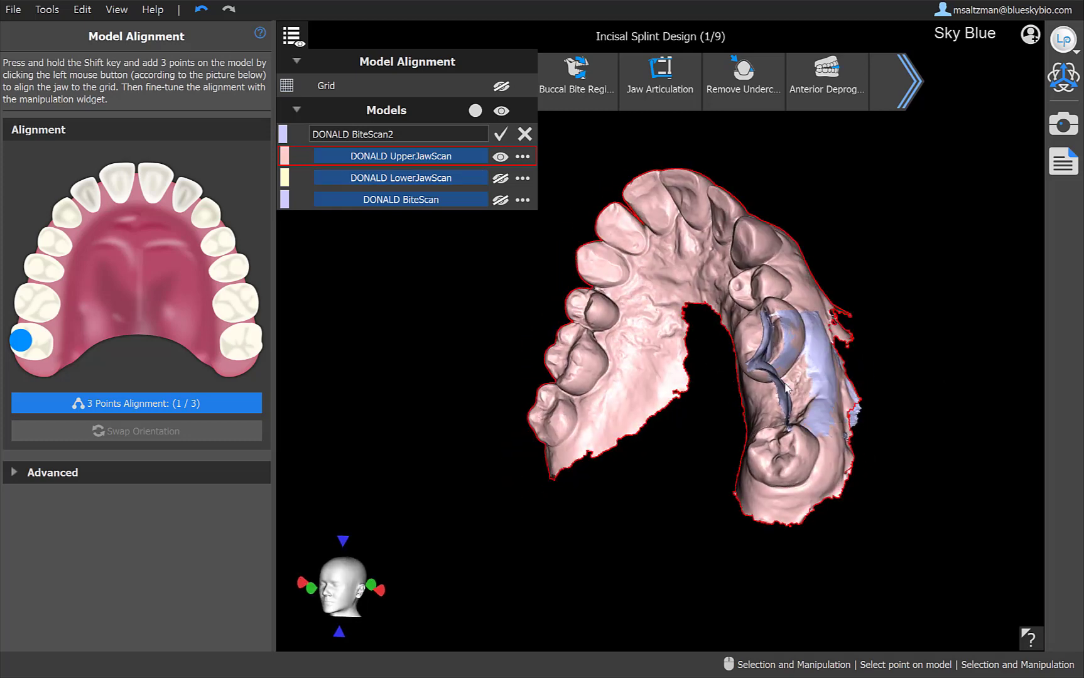
right_click(786, 382)
key("Escape")
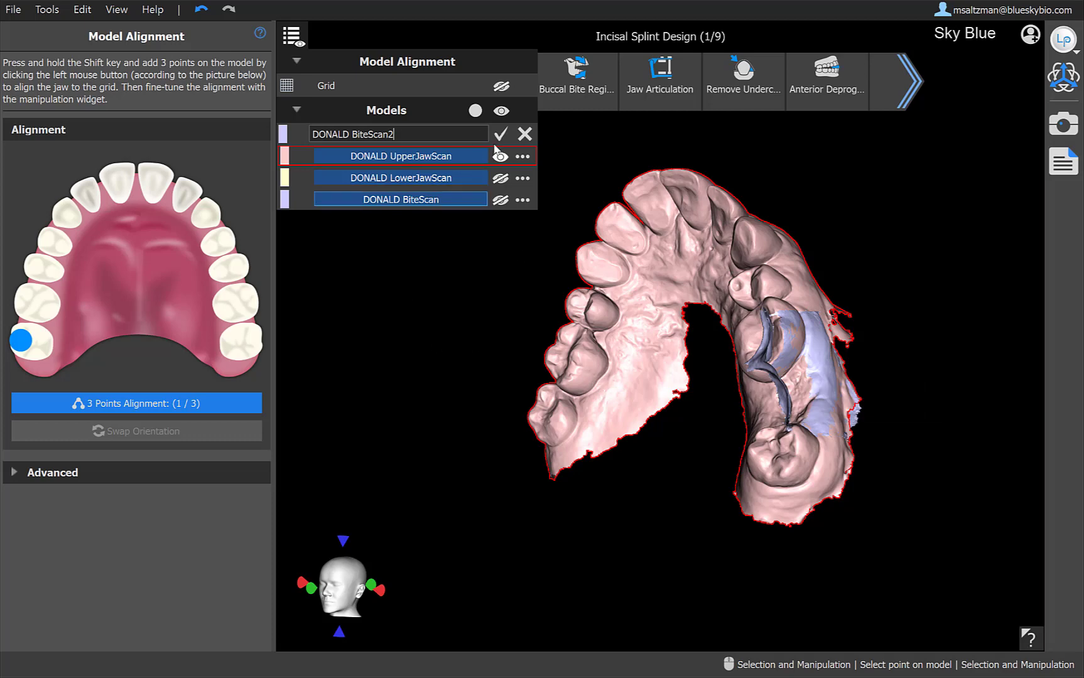
left_click(501, 134)
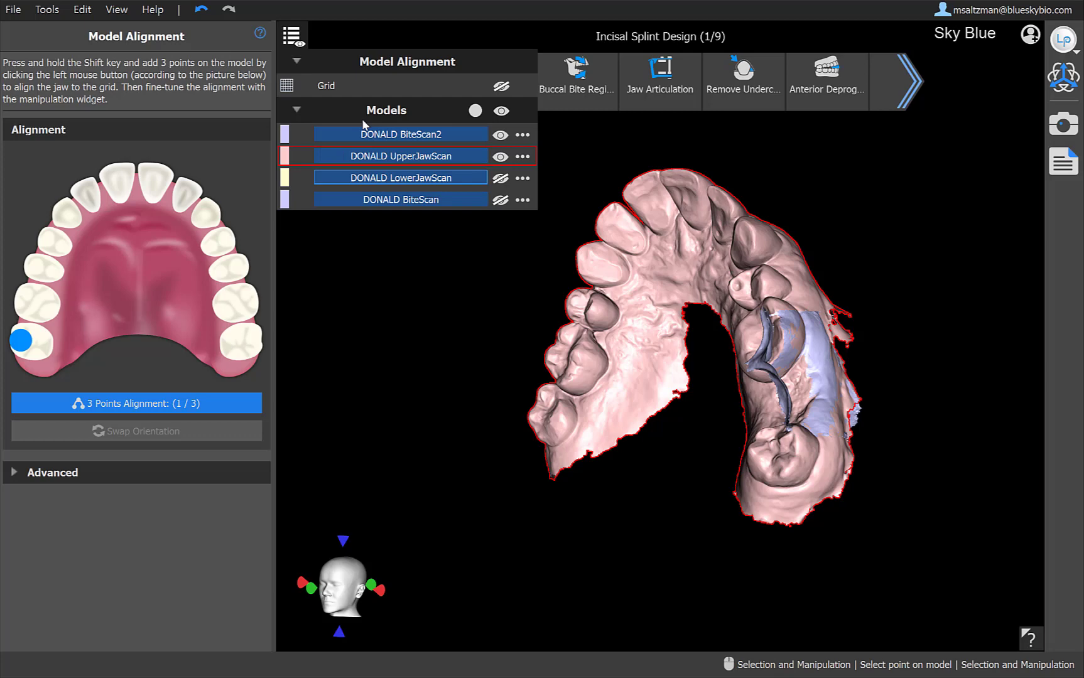
left_click(289, 91)
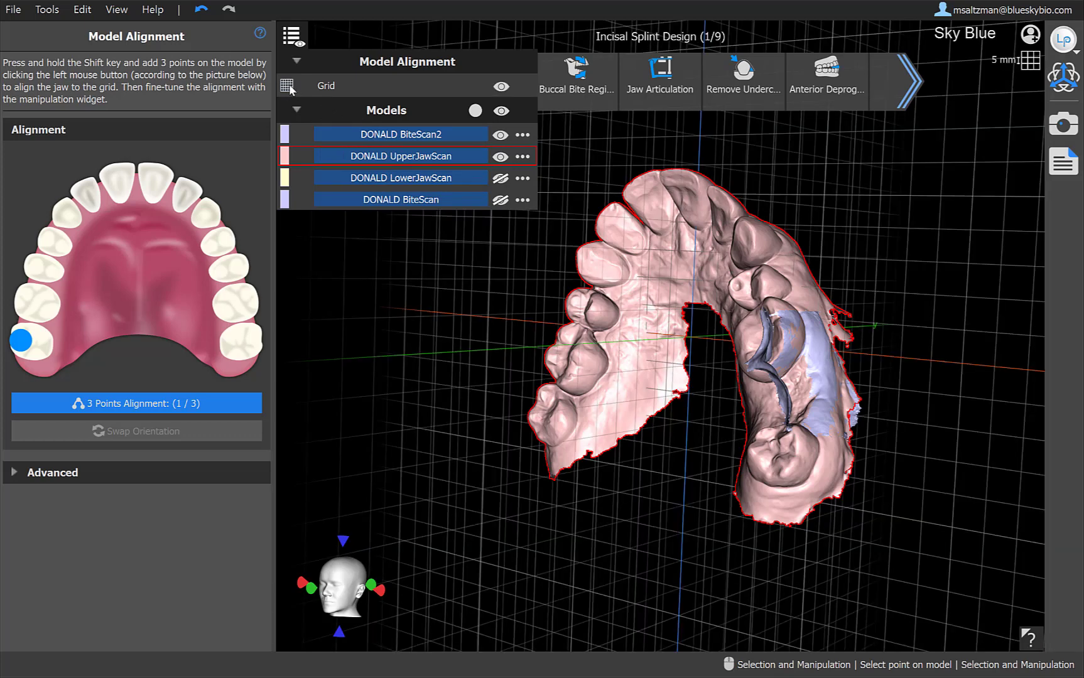
left_click(290, 90)
left_click_drag(361, 206, 597, 477)
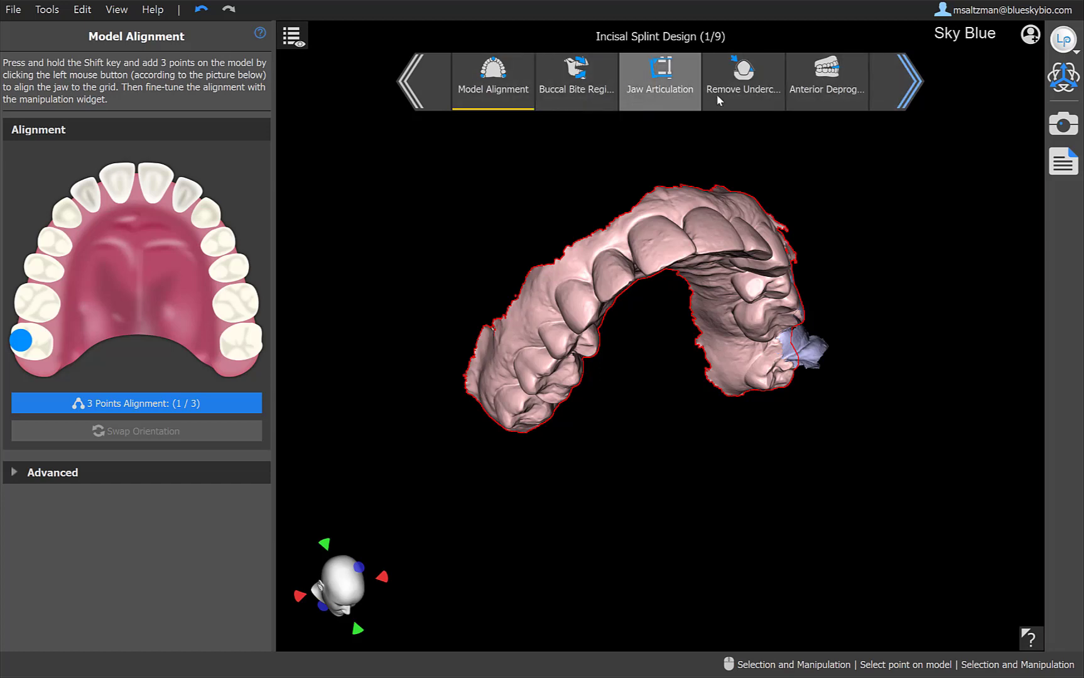
Enter editing mode to view the jaw edit tools, then leave it for Model Alignment
right_click_drag(708, 167, 753, 208)
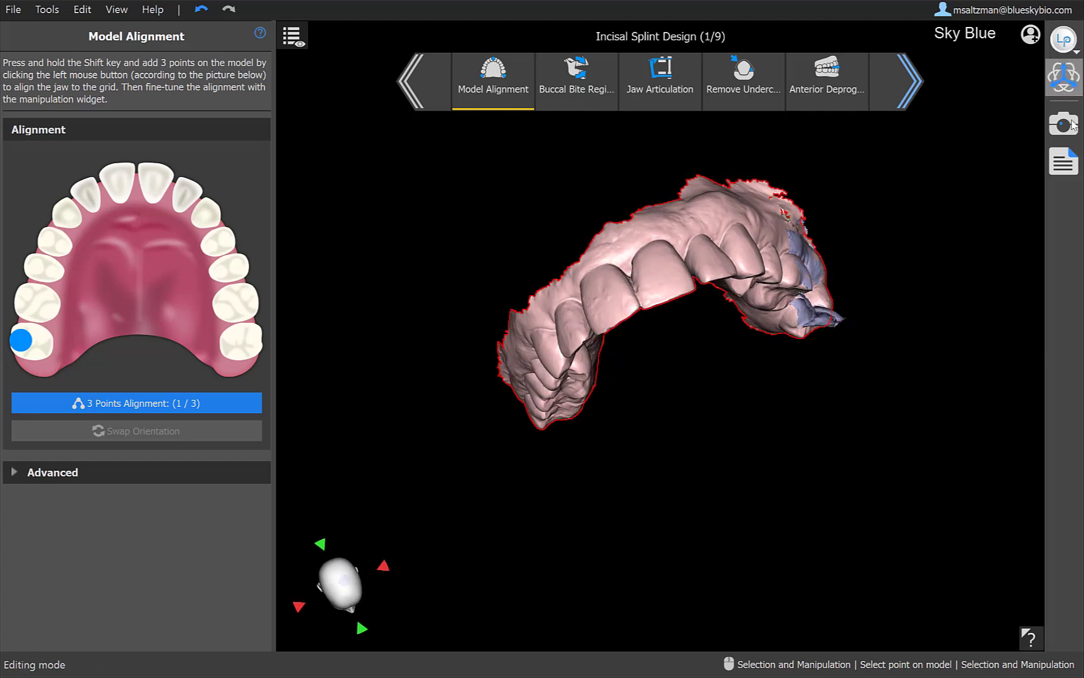
left_click(1061, 78)
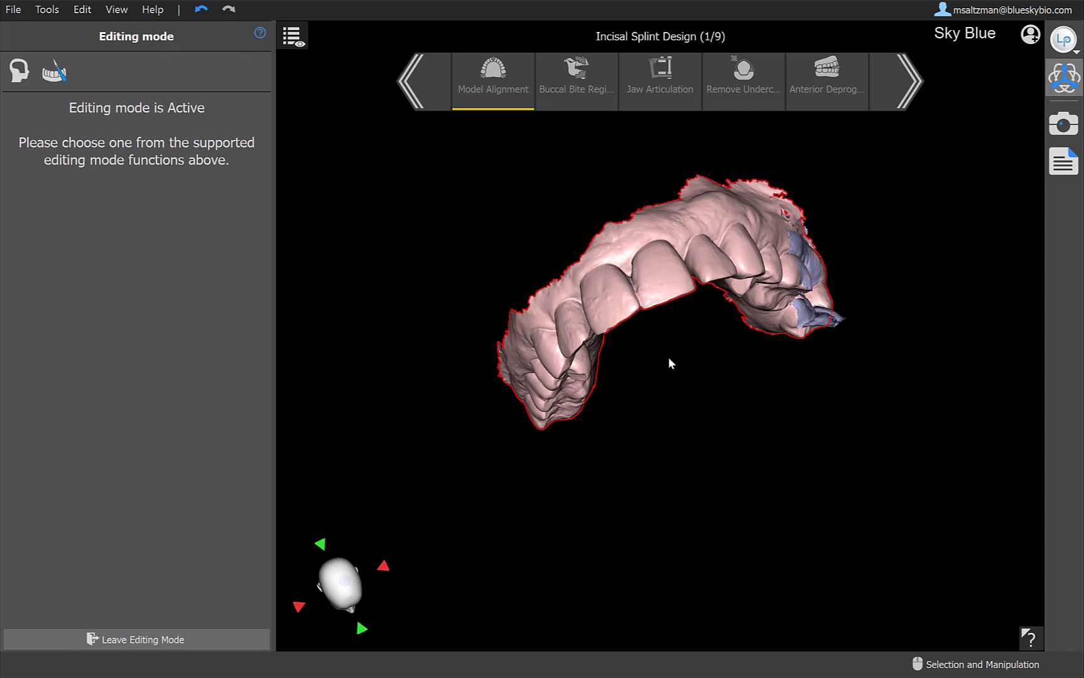
right_click_drag(668, 363, 602, 465)
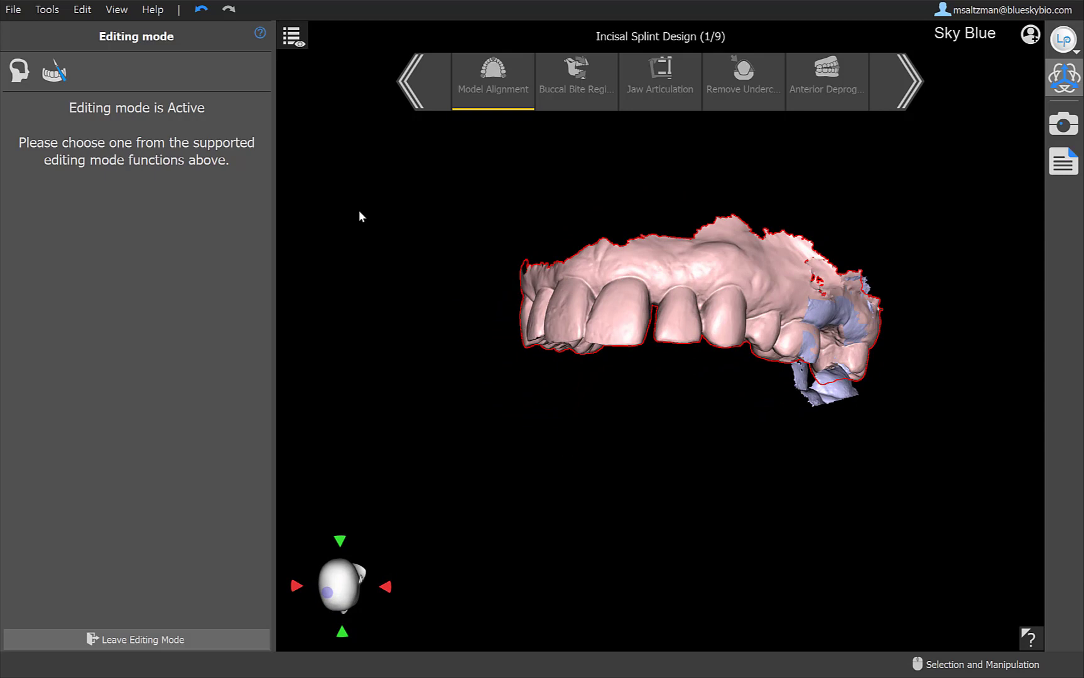
left_click(54, 70)
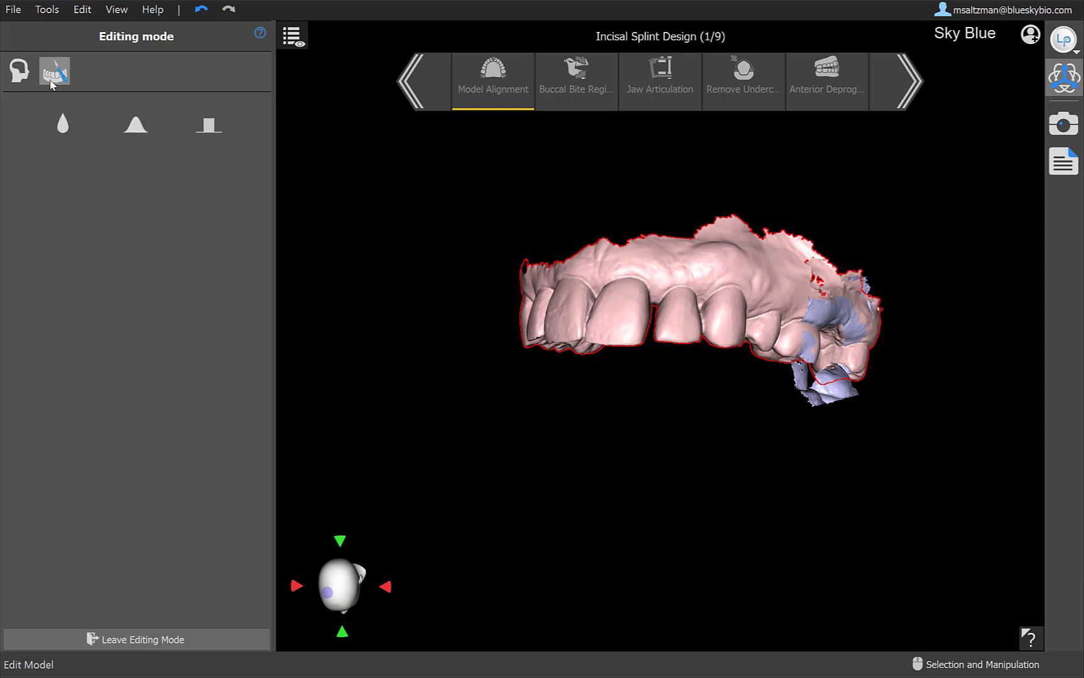
left_click(15, 78)
left_click(54, 71)
left_click(1071, 81)
left_click(1068, 85)
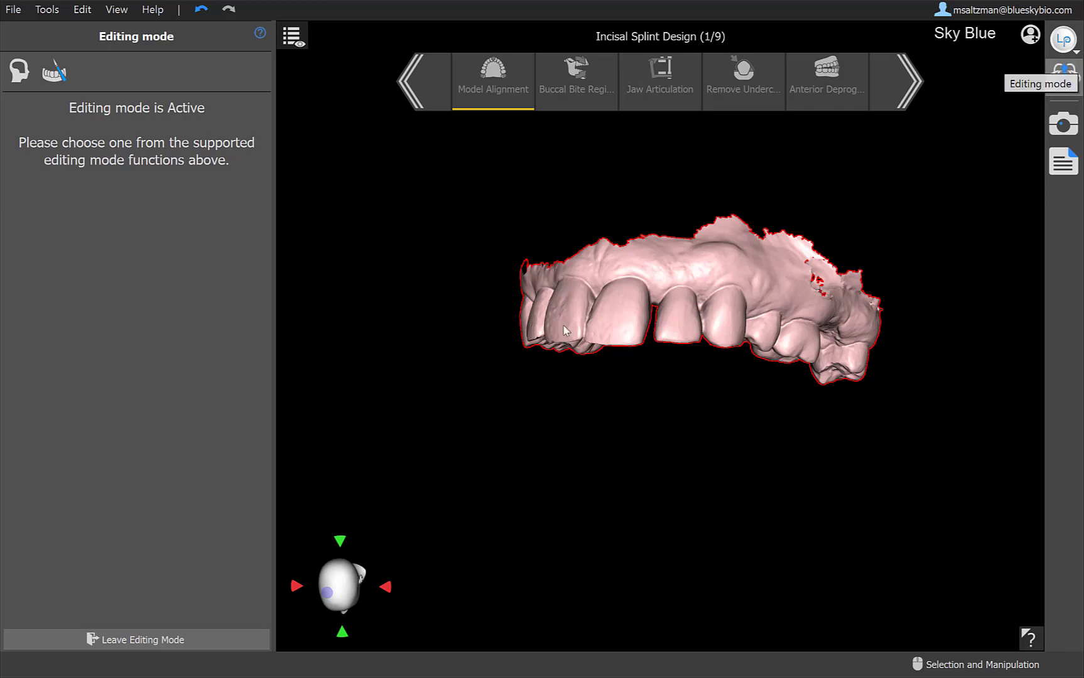
left_click(126, 640)
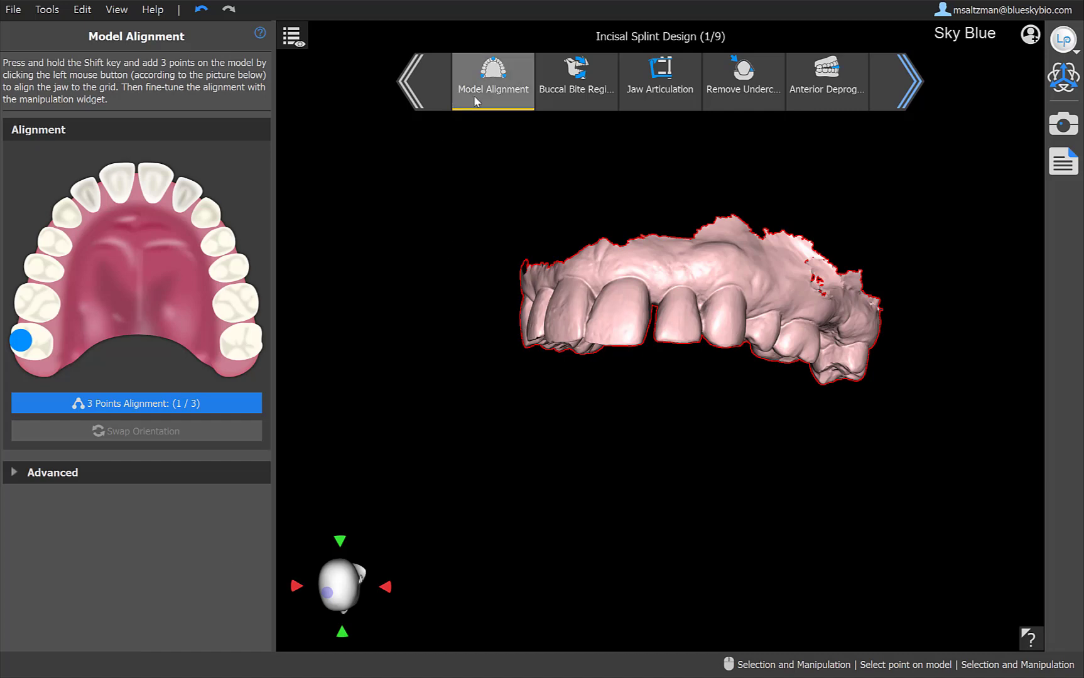
Peek at the Screenshots and Notes and Measurements panels, then open the models and grid list
right_click_drag(854, 168, 752, 254)
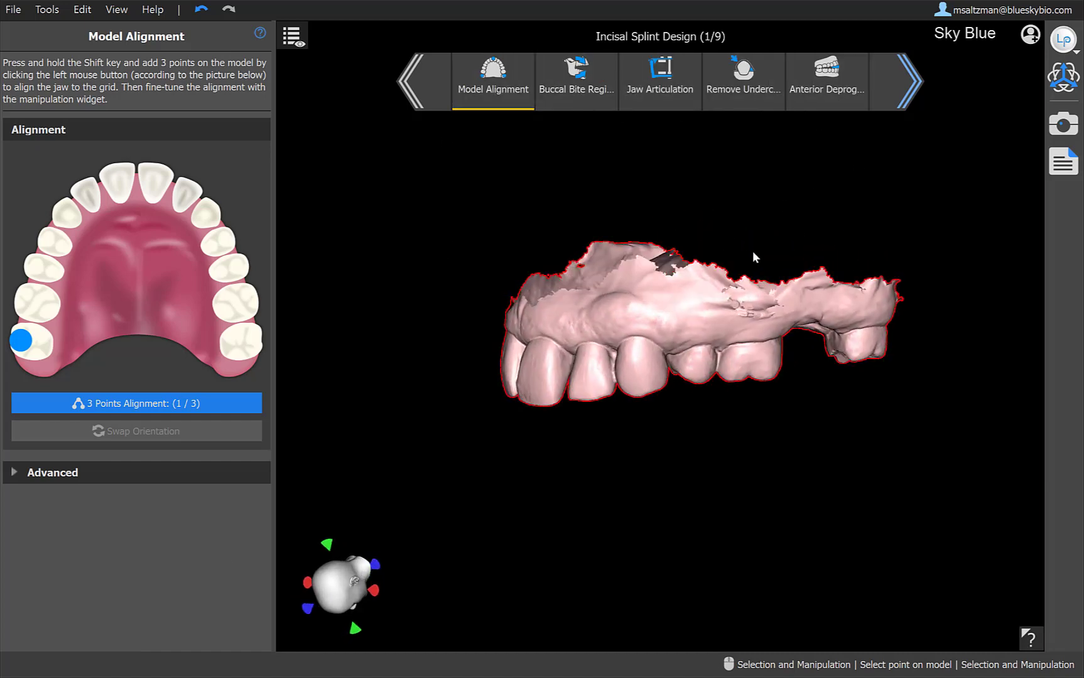
left_click(1063, 126)
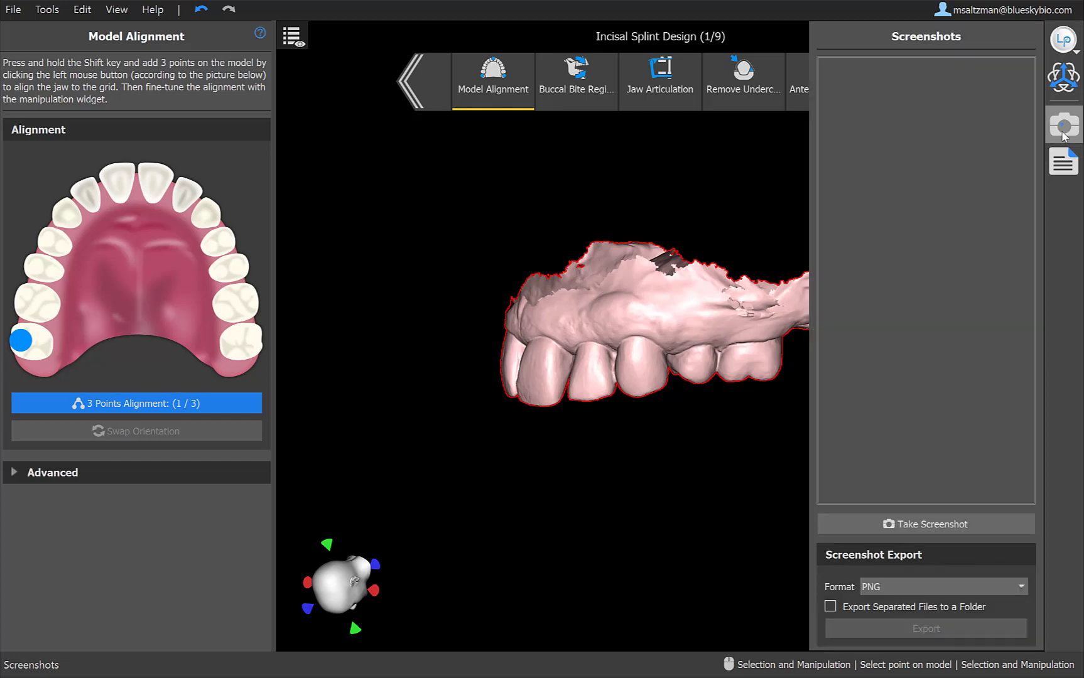
left_click(1062, 133)
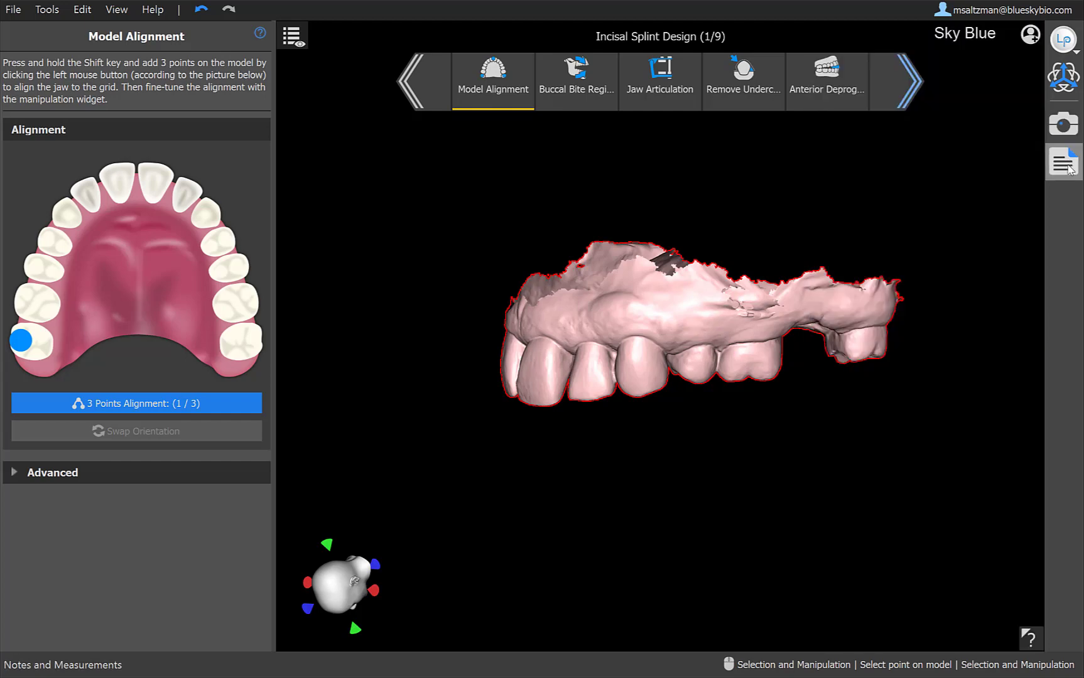
left_click(1070, 168)
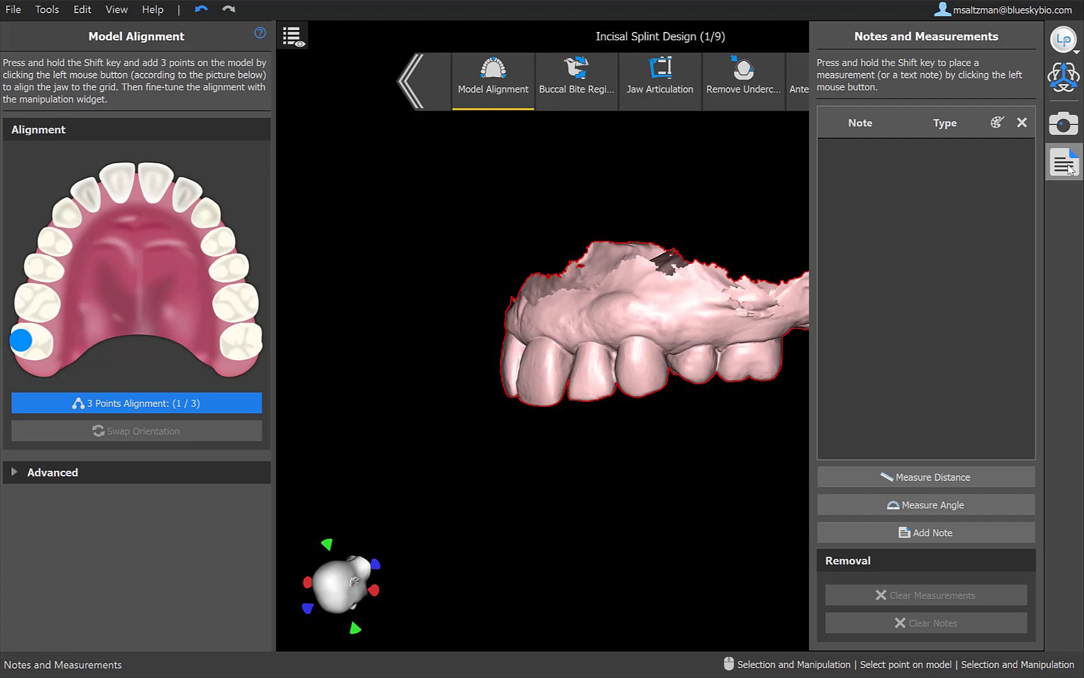
left_click(1069, 168)
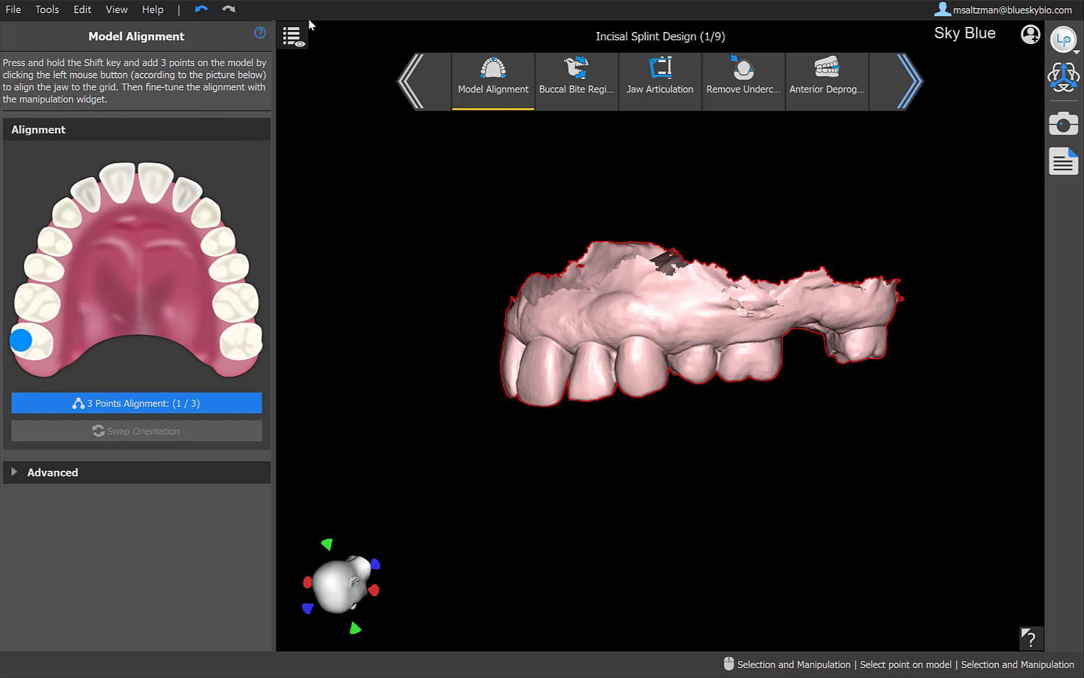
left_click(292, 37)
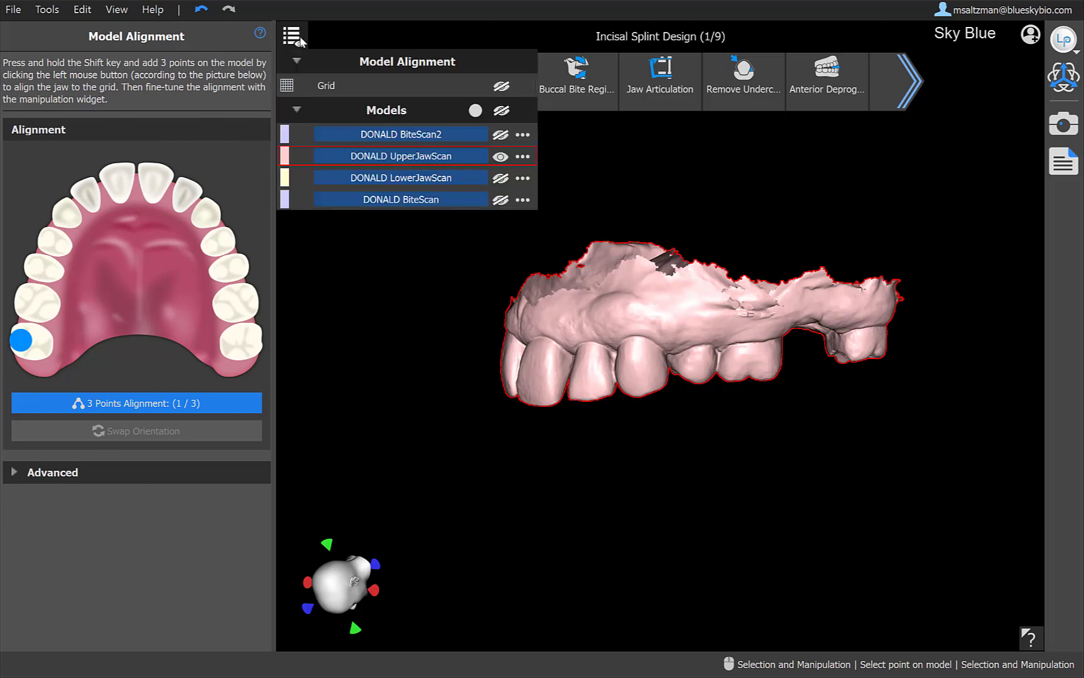
Align the upper jaw by three points: left molar, central incisors and right molar
left_click(300, 40)
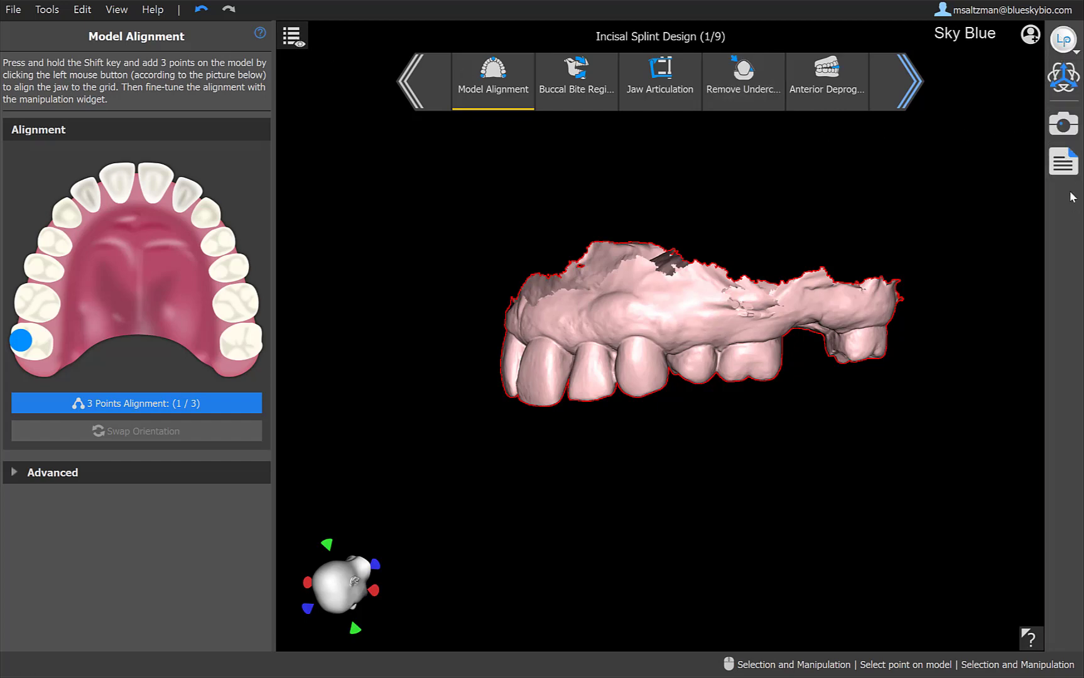
right_click_drag(959, 245, 818, 434)
key("t")
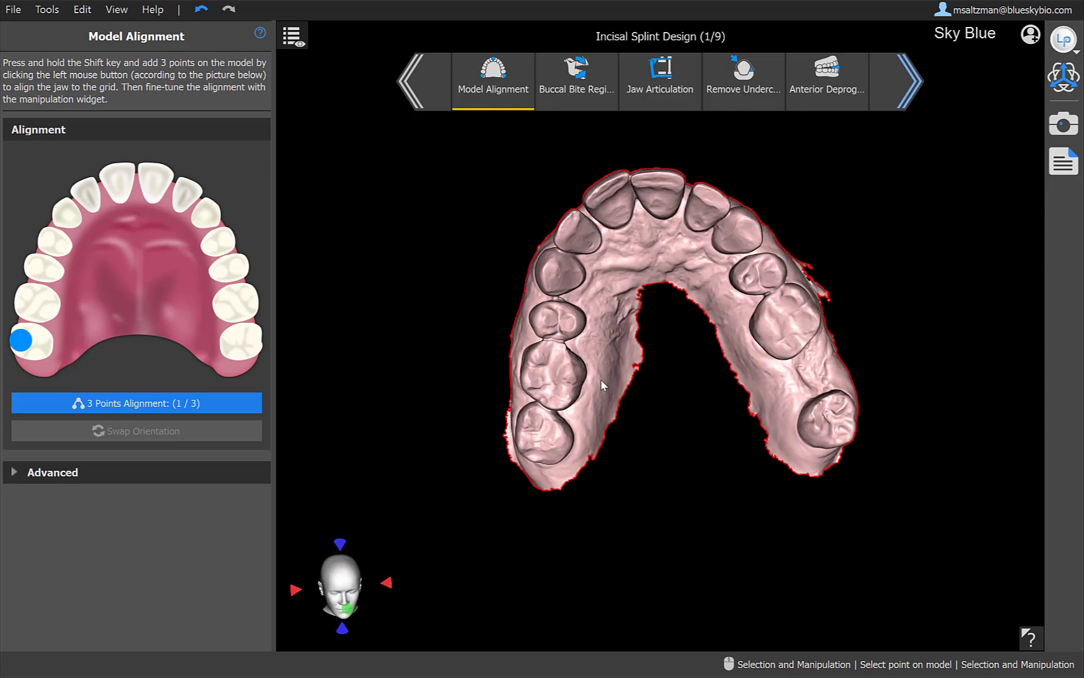
left_click(522, 447, "shift")
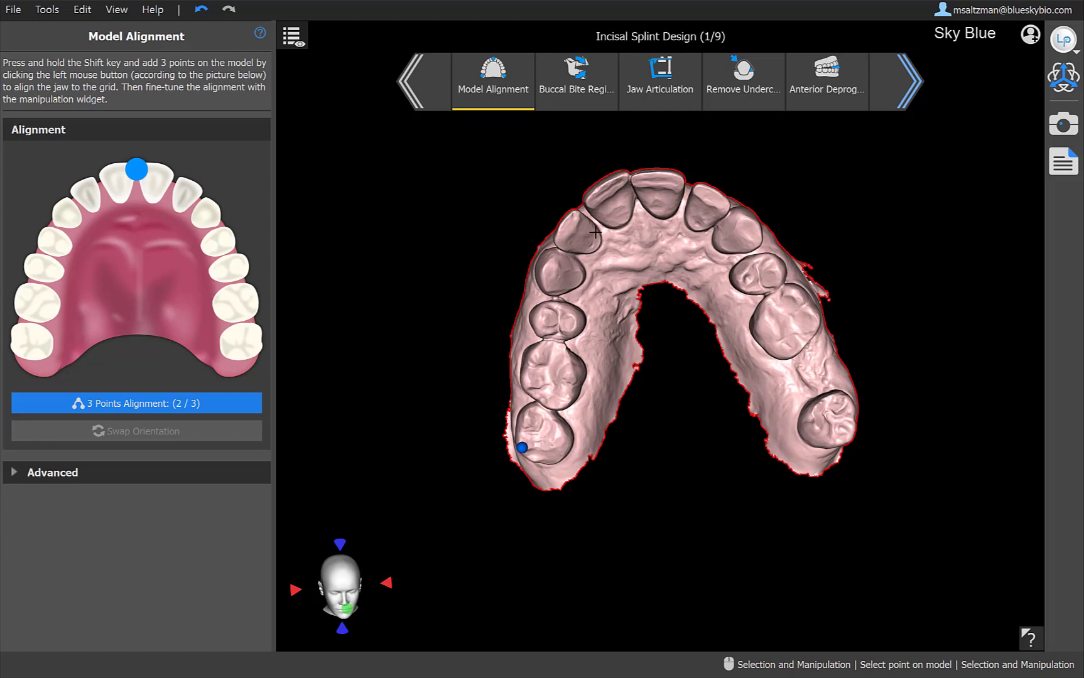
left_click(632, 179, "shift")
left_click(851, 436, "shift")
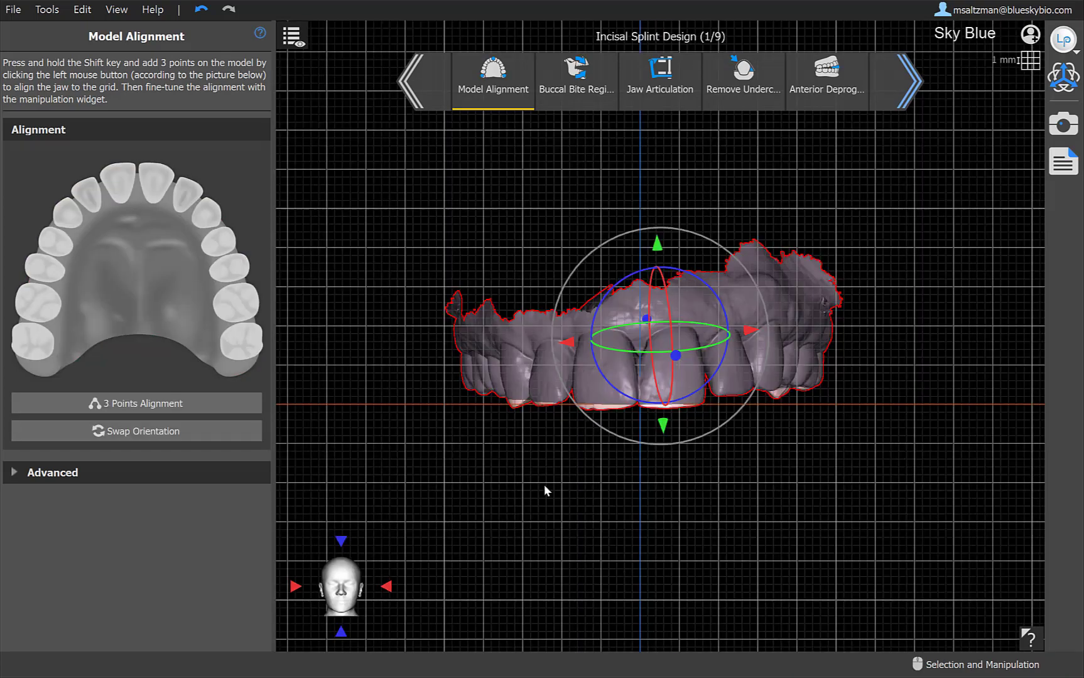
Fine-tune the jaw against the grid, shifting it 0.32 mm vertically and rotating it 7.14°
right_click_drag(635, 496, 623, 569)
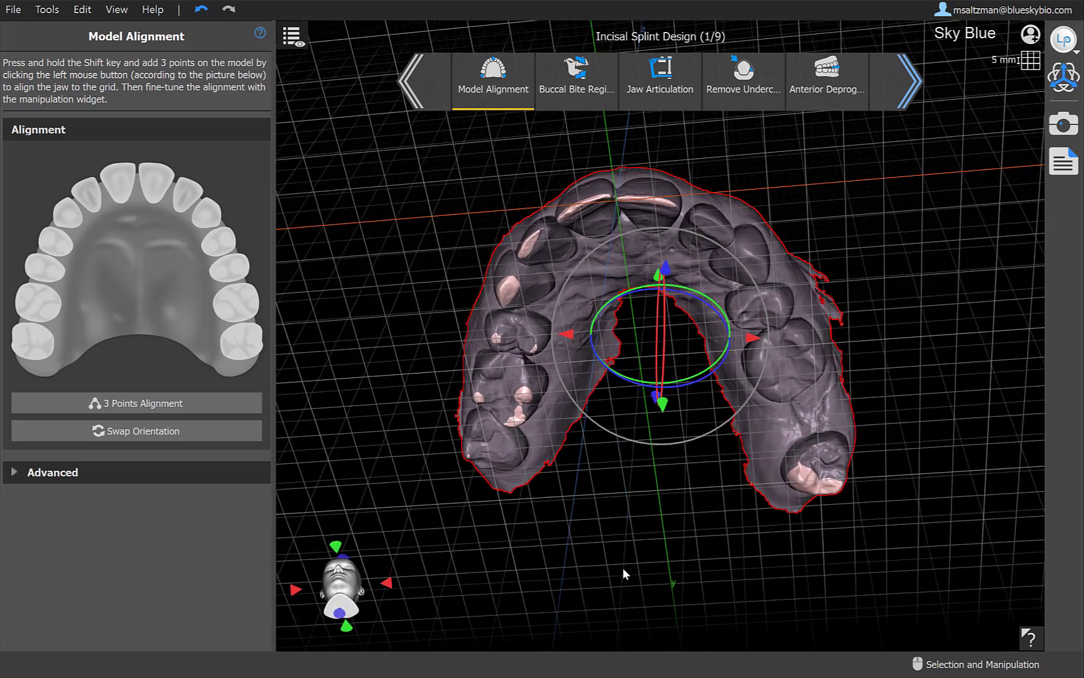
scroll(623, 567, "up", 3)
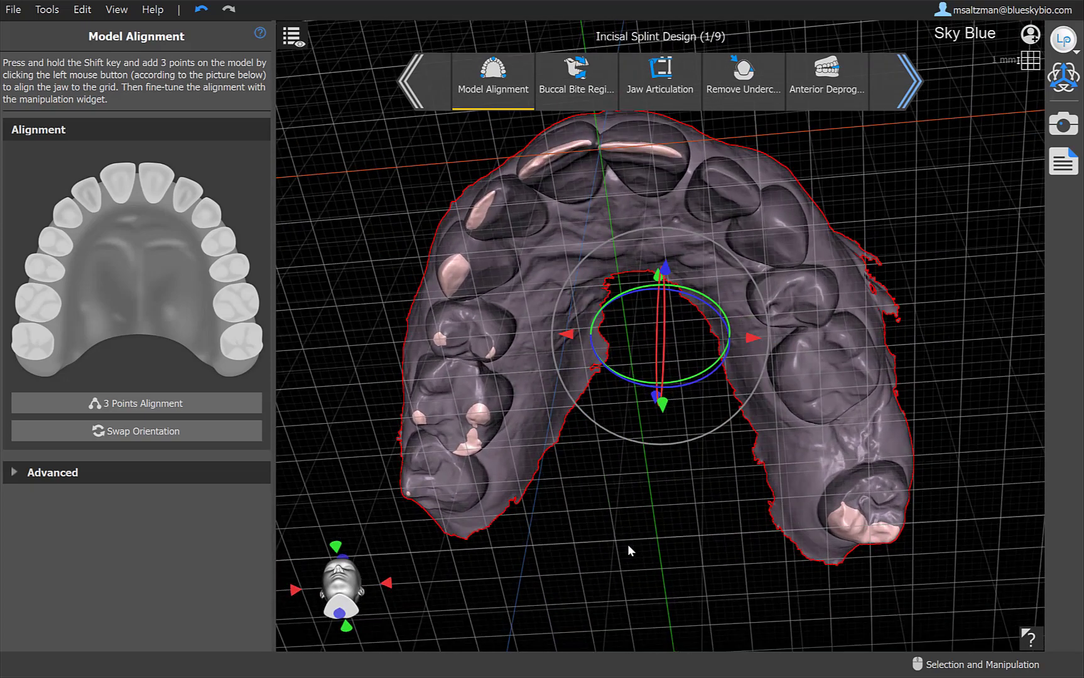
right_click_drag(627, 545, 615, 295)
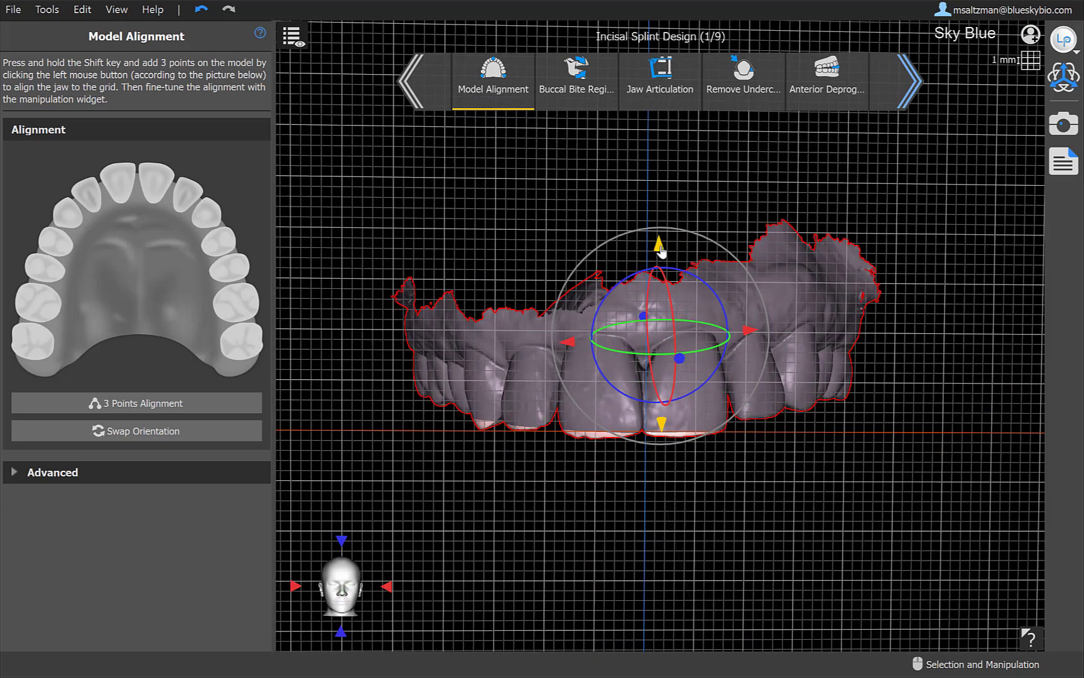
left_click_drag(660, 245, 660, 244)
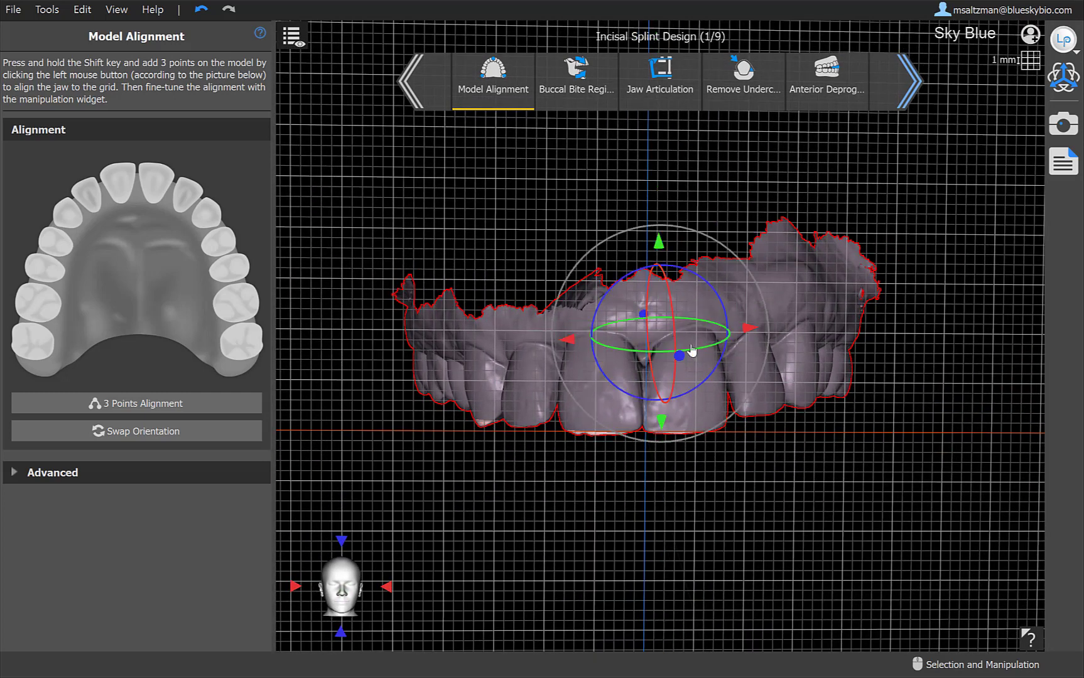
left_click_drag(721, 345, 791, 324)
right_click_drag(557, 565, 519, 505)
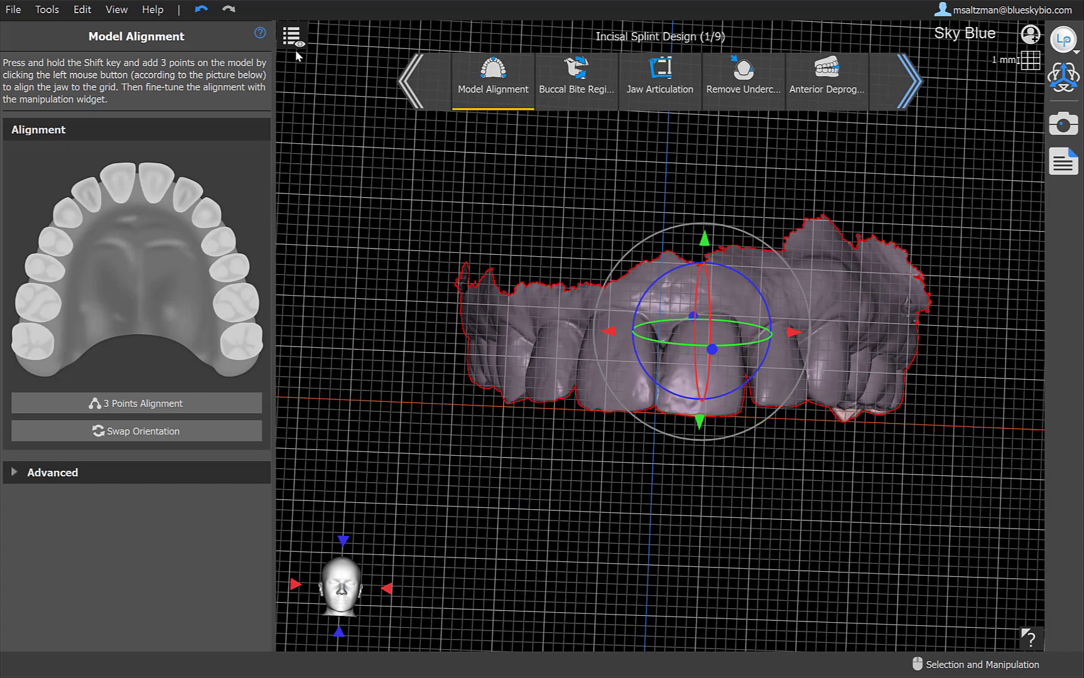
Toggle scan visibility so both UpperJawScan and LowerJawScan are shown
mouse_move(297, 43)
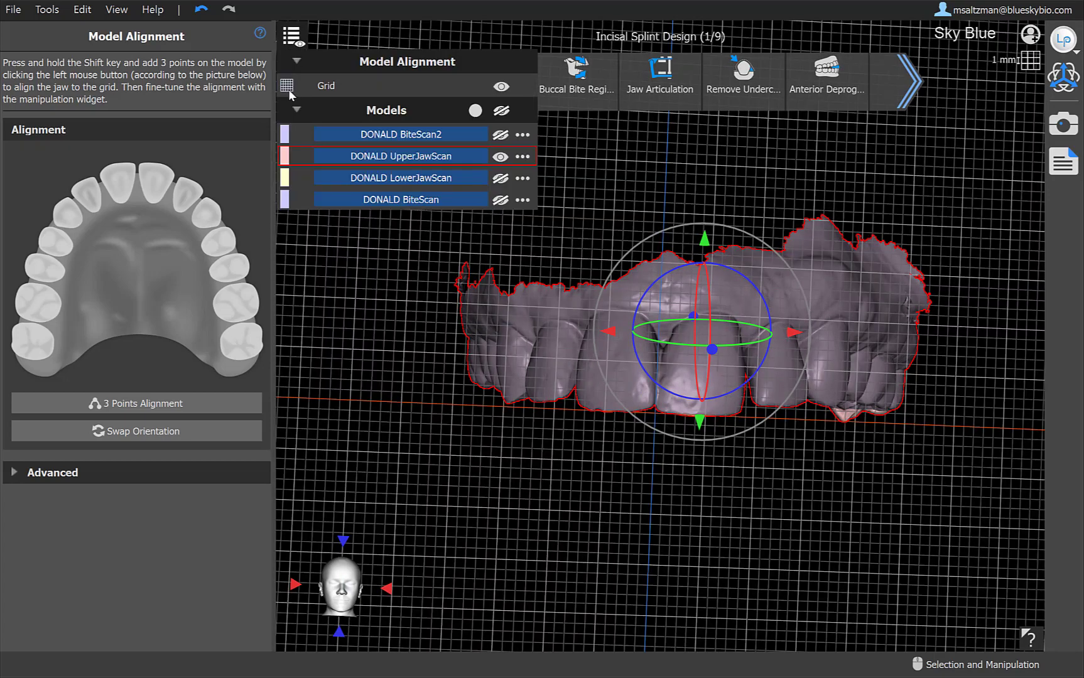
scroll(933, 428, "down", 5)
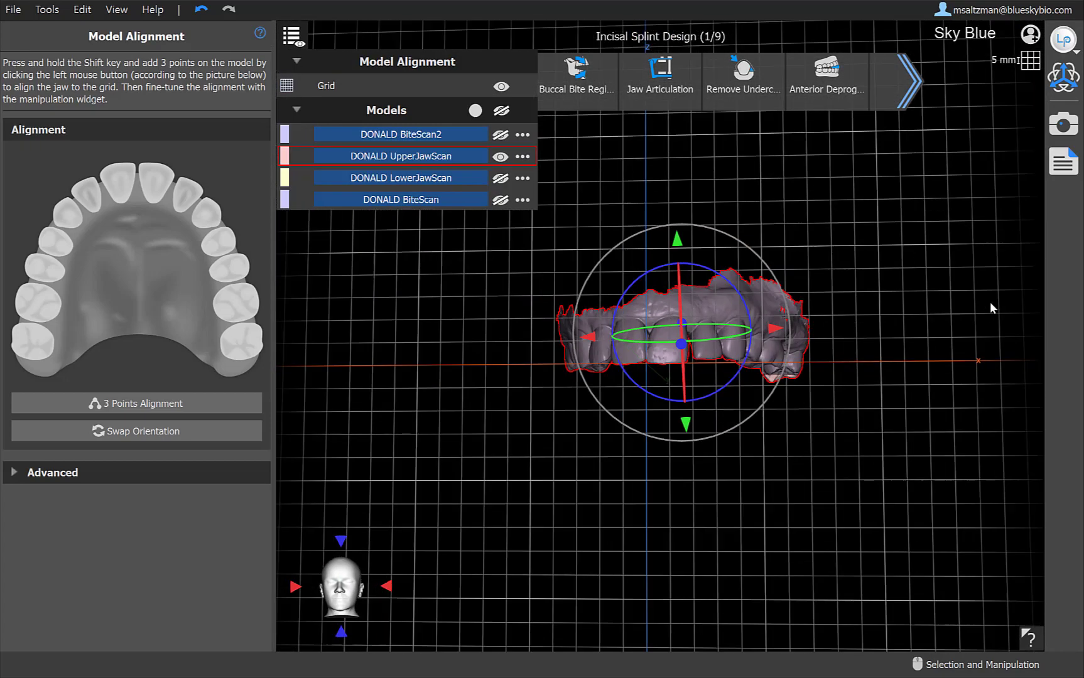
scroll(990, 302, "up", 5)
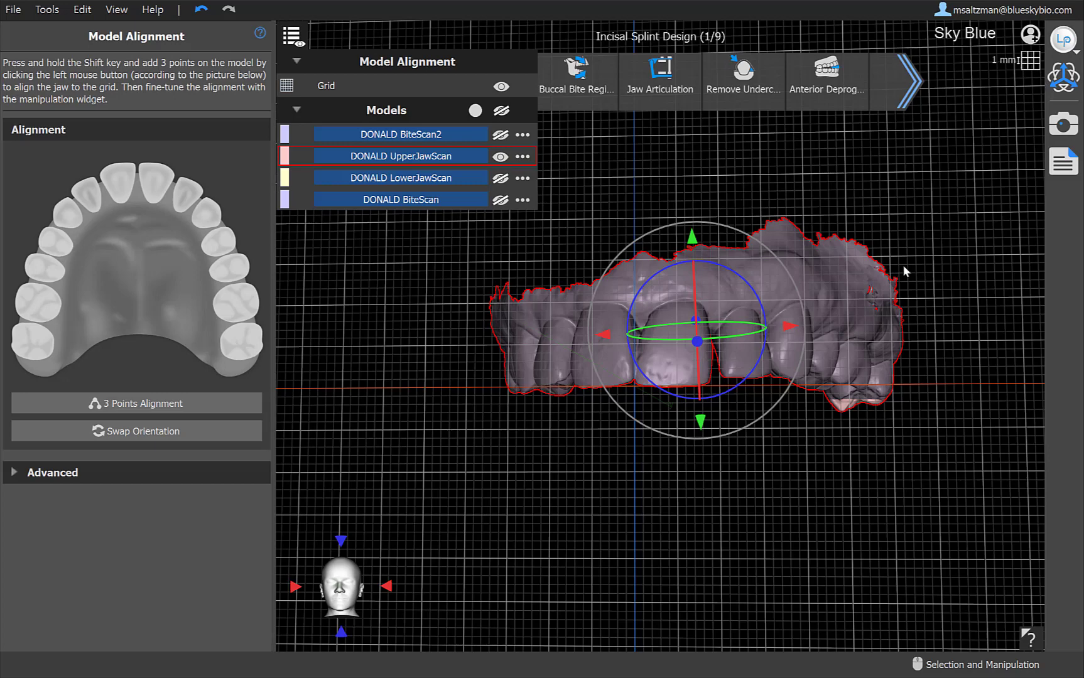
scroll(905, 263, "down", 5)
scroll(905, 263, "up", 2)
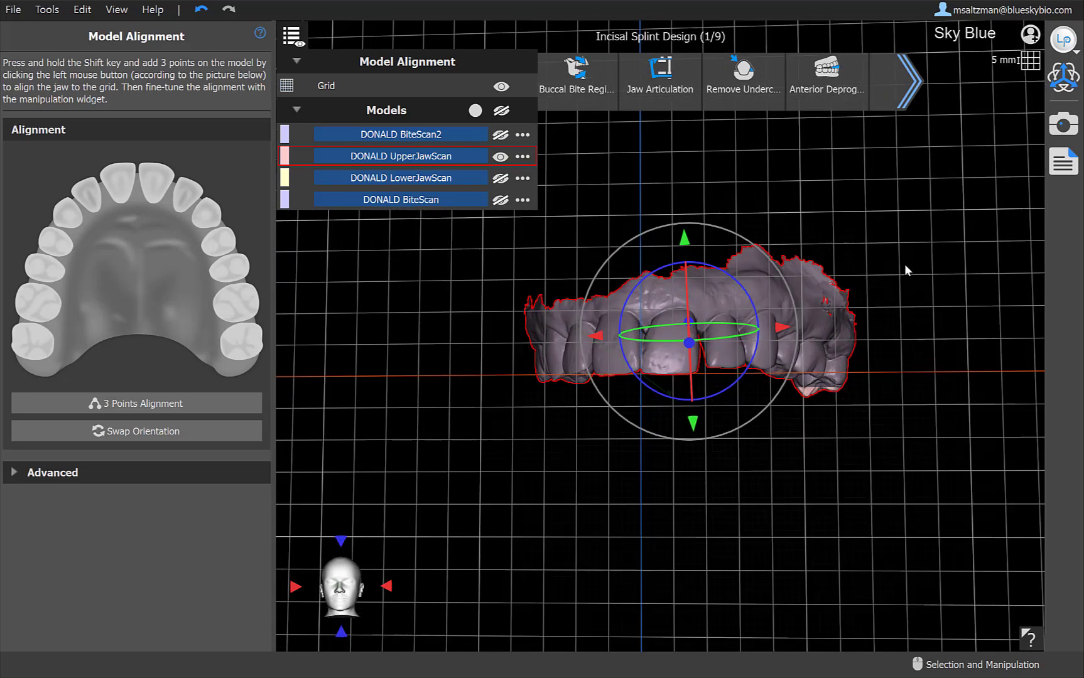
left_click_drag(672, 476, 649, 517)
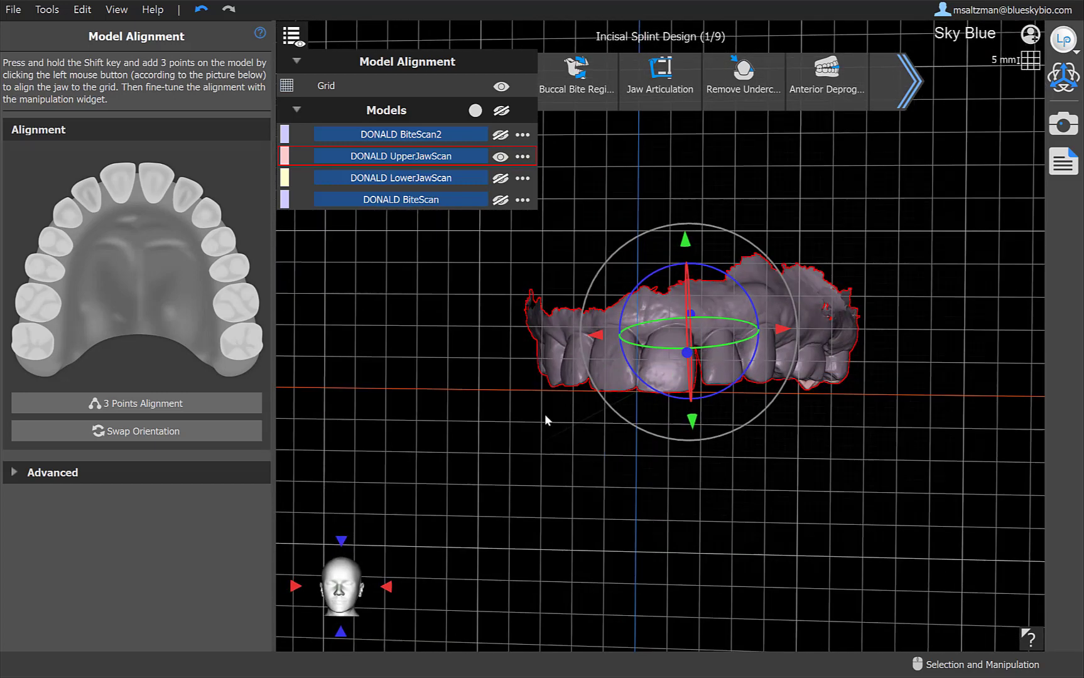
left_click(499, 136)
left_click(500, 135)
left_click(500, 156)
left_click(500, 156)
left_click(500, 179)
mouse_move(520, 268)
left_mouse_down()
mouse_move(452, 333)
mouse_move(495, 319)
mouse_move(530, 263)
left_mouse_up()
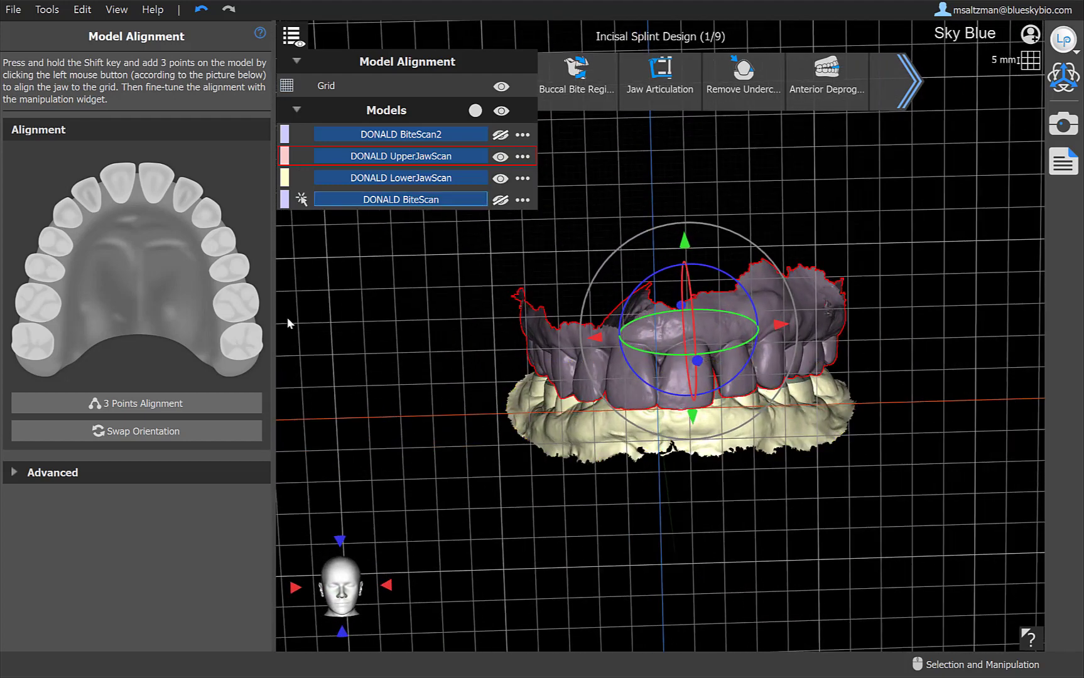
Enable Move All Models Together under Advanced and select each jaw scan to check alignment
left_click(16, 478)
left_click(32, 543)
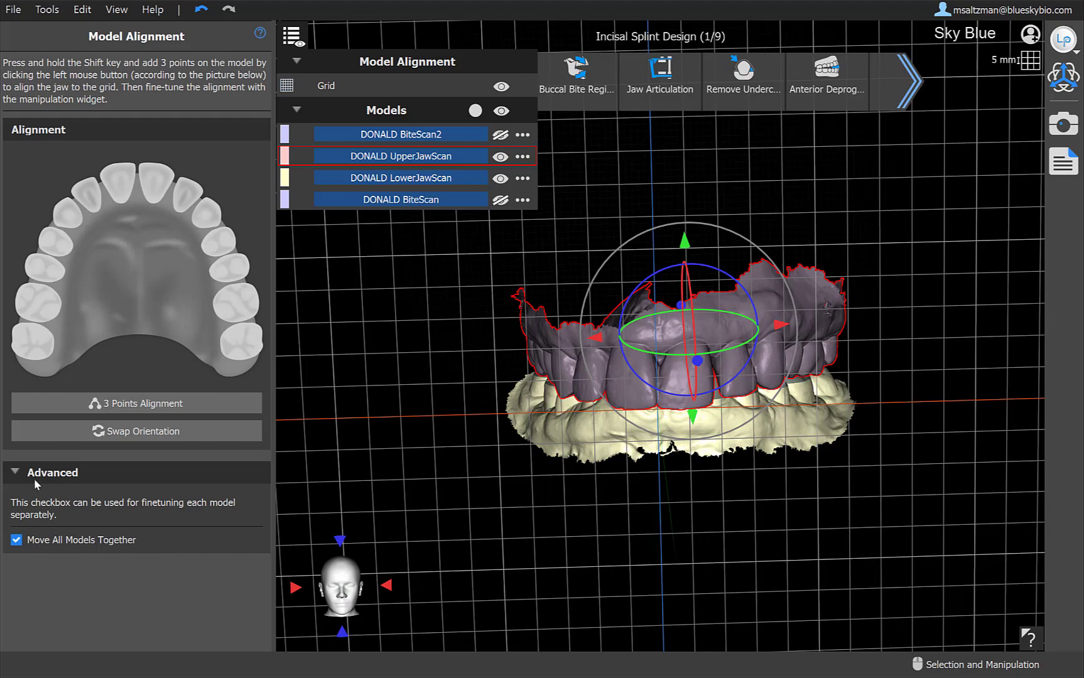
left_click(16, 473)
mouse_move(703, 557)
left_mouse_down()
mouse_move(726, 581)
mouse_move(710, 568)
left_mouse_up()
left_click_drag(322, 306, 351, 292)
left_click(532, 387)
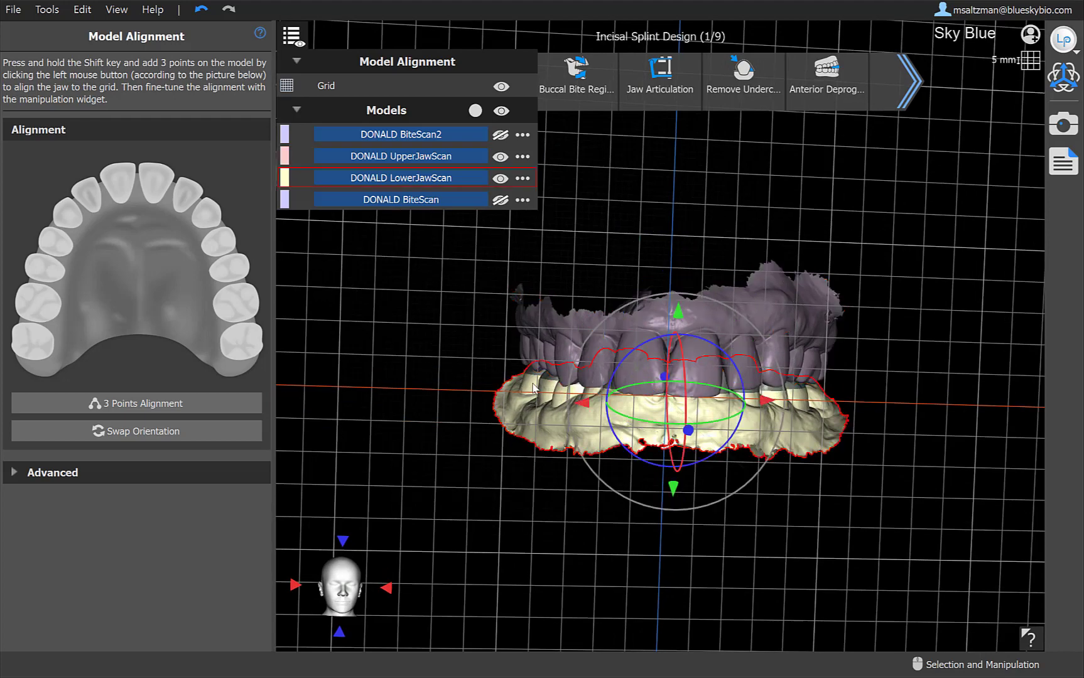
left_click(548, 348)
left_click_drag(950, 358, 930, 362)
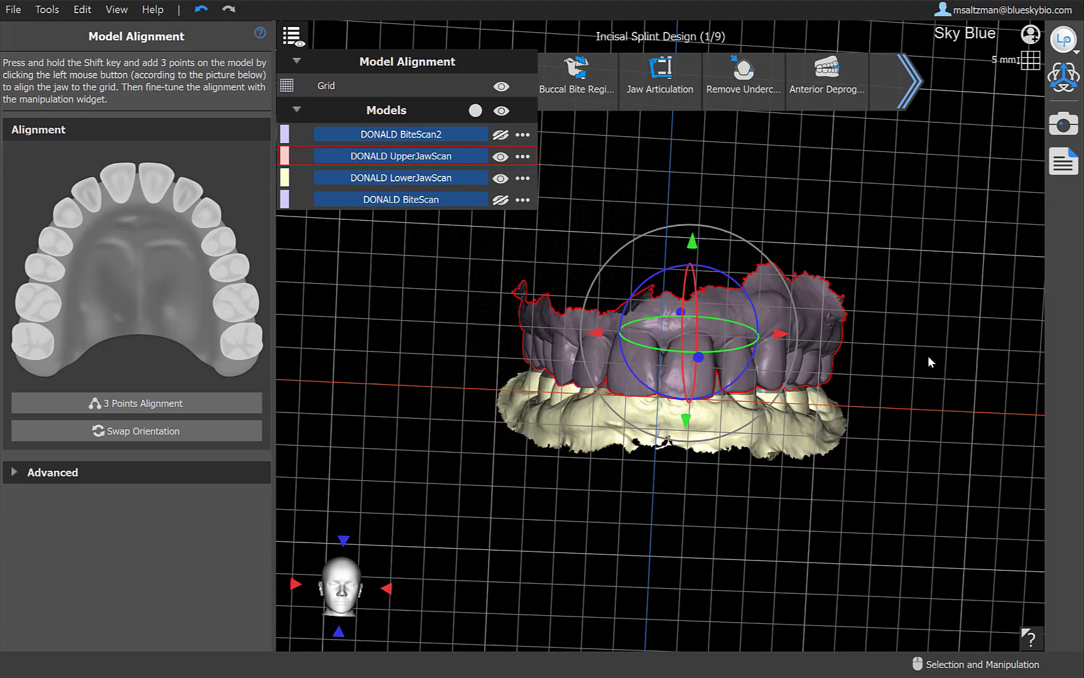
Run Buccal Bite Registration to register the jaws as Bite and Bite (1), then check Advanced options
left_click(911, 103)
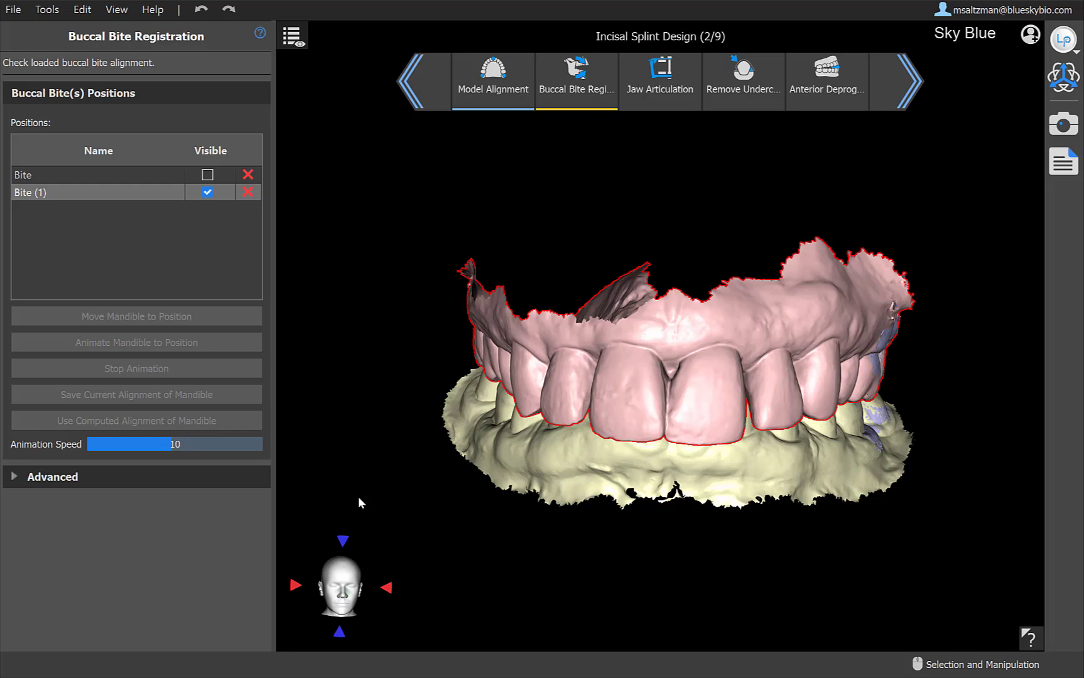
left_click(12, 478)
left_click(13, 478)
Go to Jaw Articulation and place the articulator on the lower incisors
left_click(906, 99)
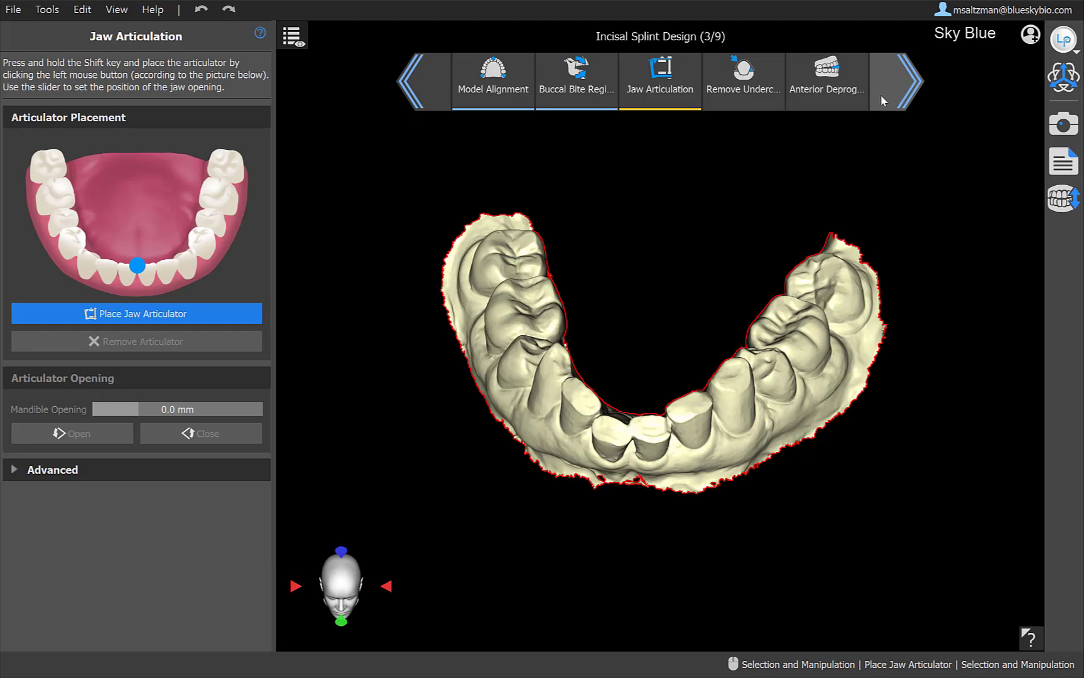
right_click_drag(653, 556, 643, 373)
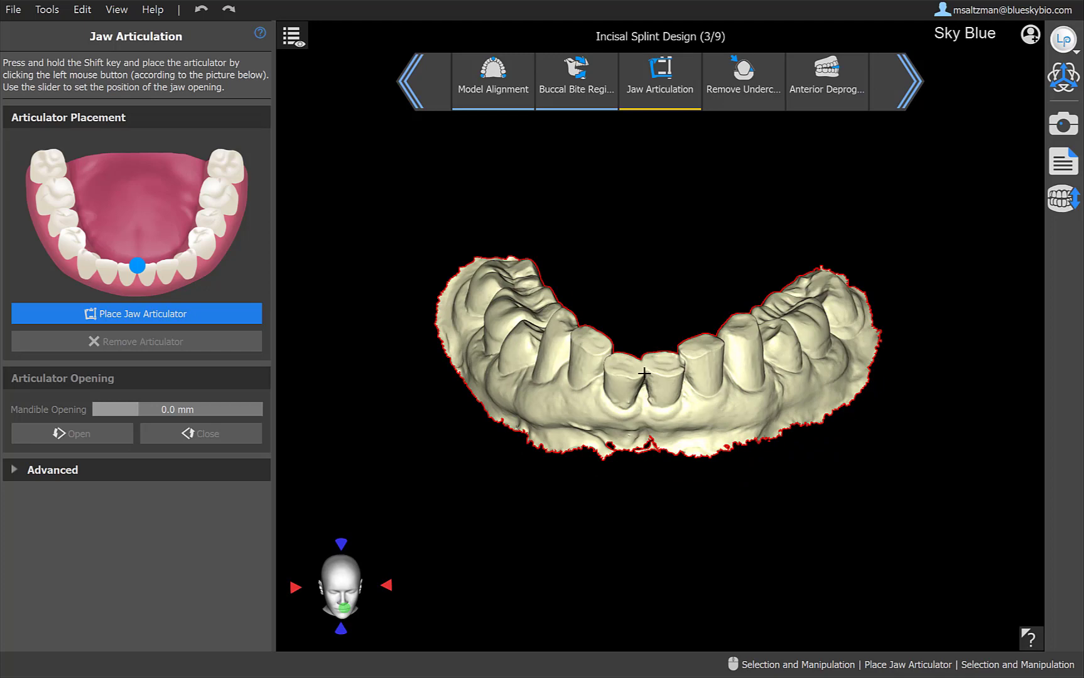
left_click(644, 373, "shift")
right_click_drag(646, 588, 662, 502)
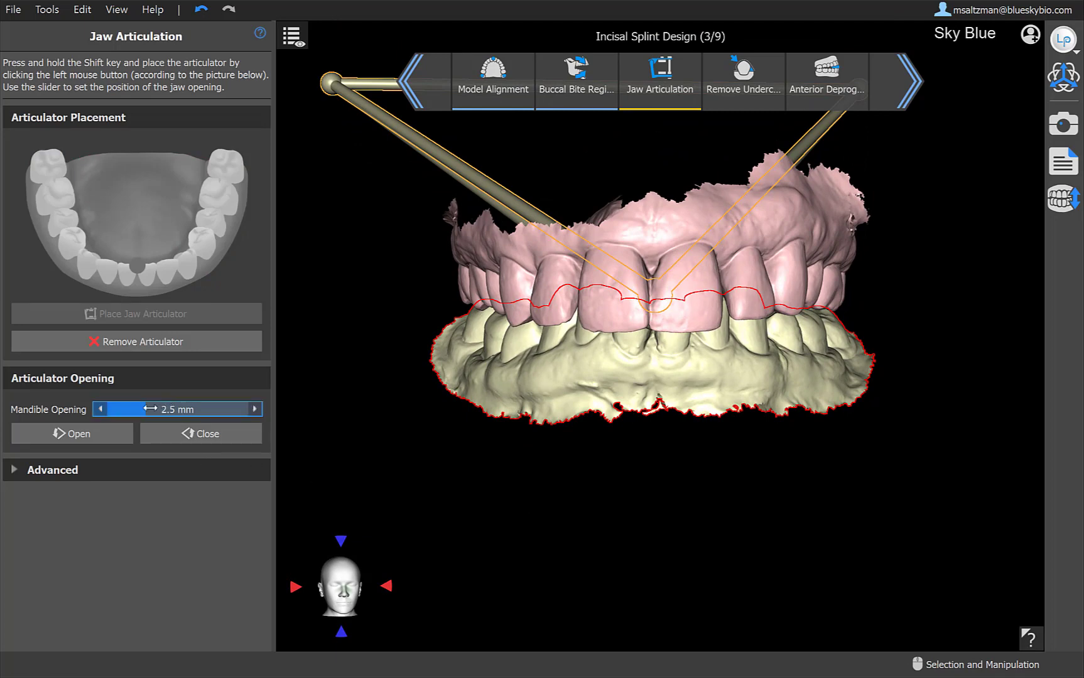
Open the mandible to 14.1 mm, test Close and Open, and review the articulator parameters
left_click_drag(151, 409, 179, 408)
right_click_drag(672, 546, 697, 552)
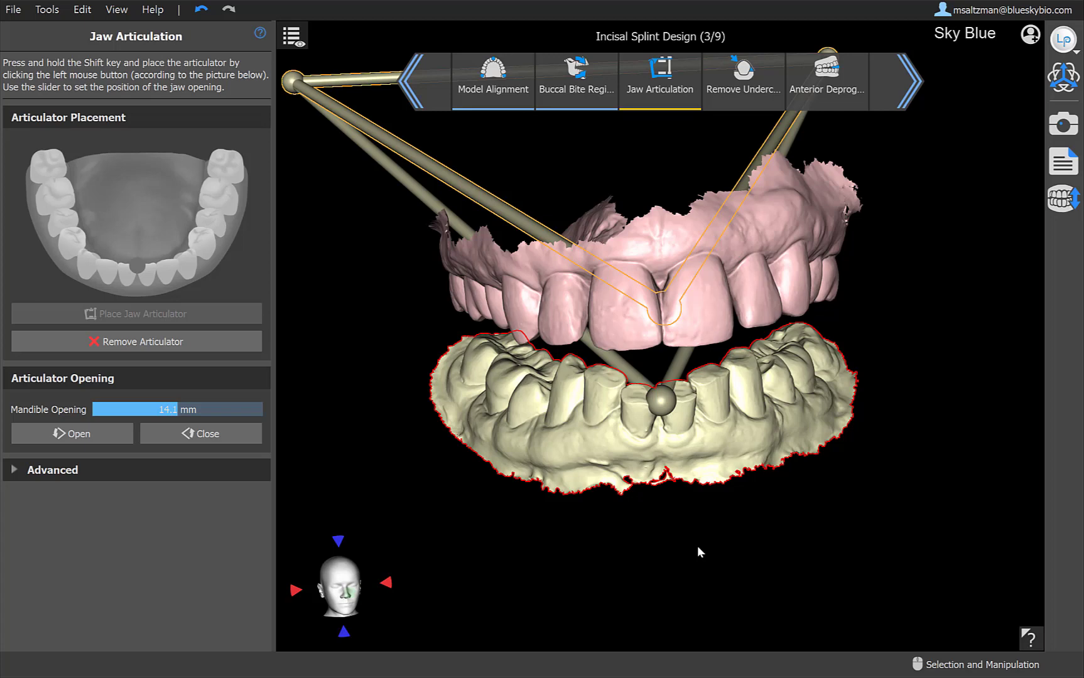
right_click_drag(697, 552, 701, 489)
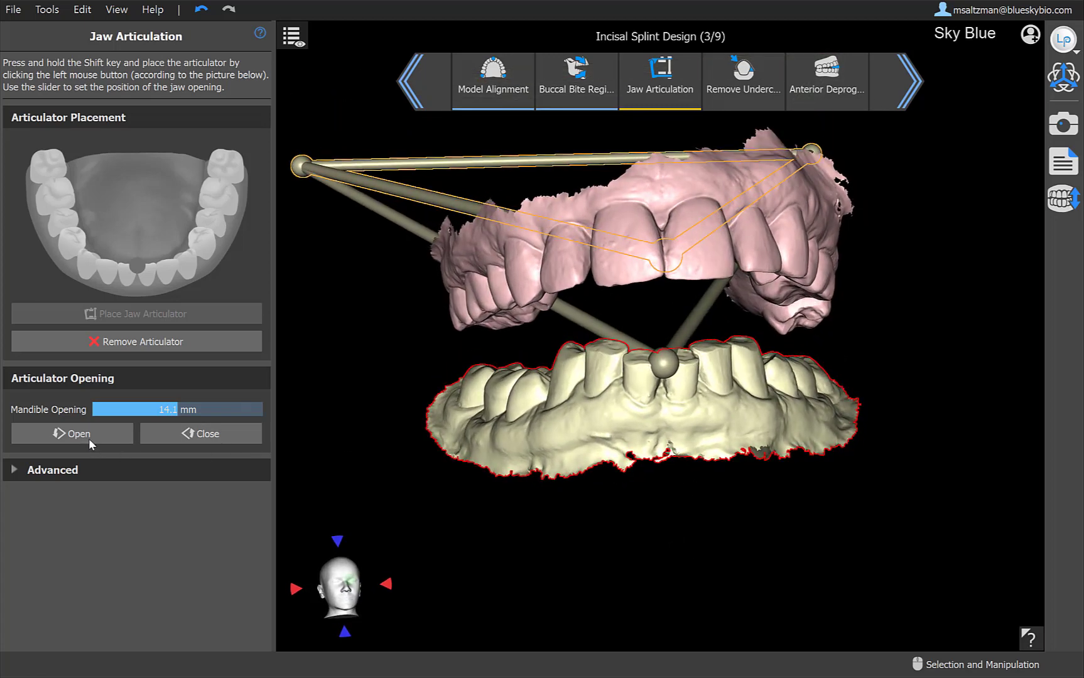
left_click(181, 439)
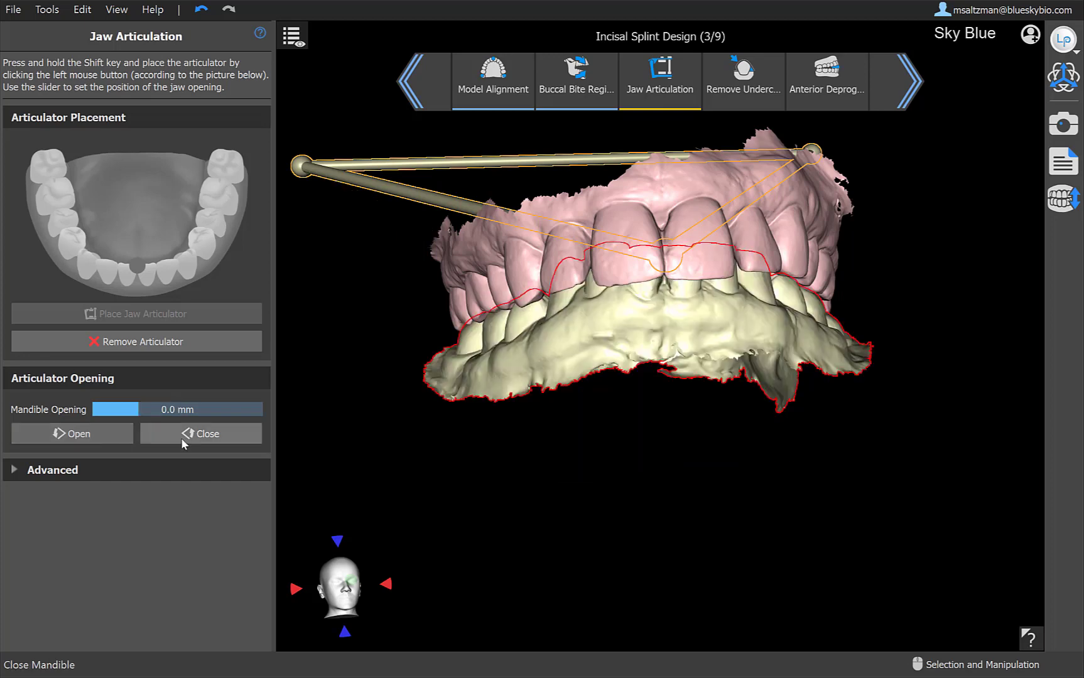
left_click(107, 434)
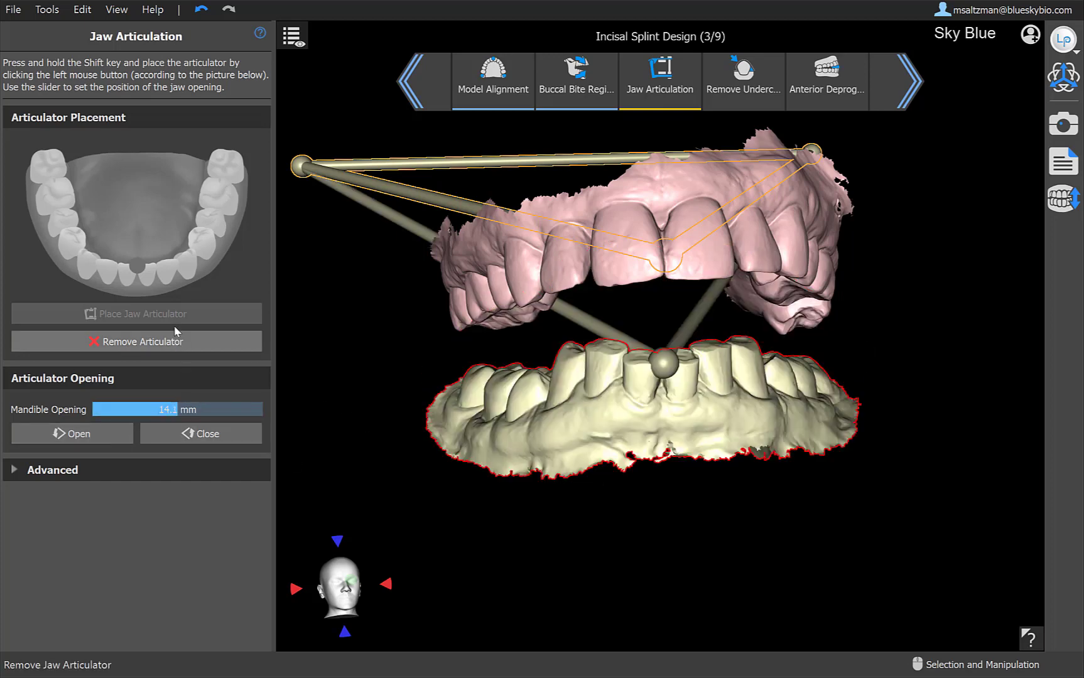
left_click(15, 470)
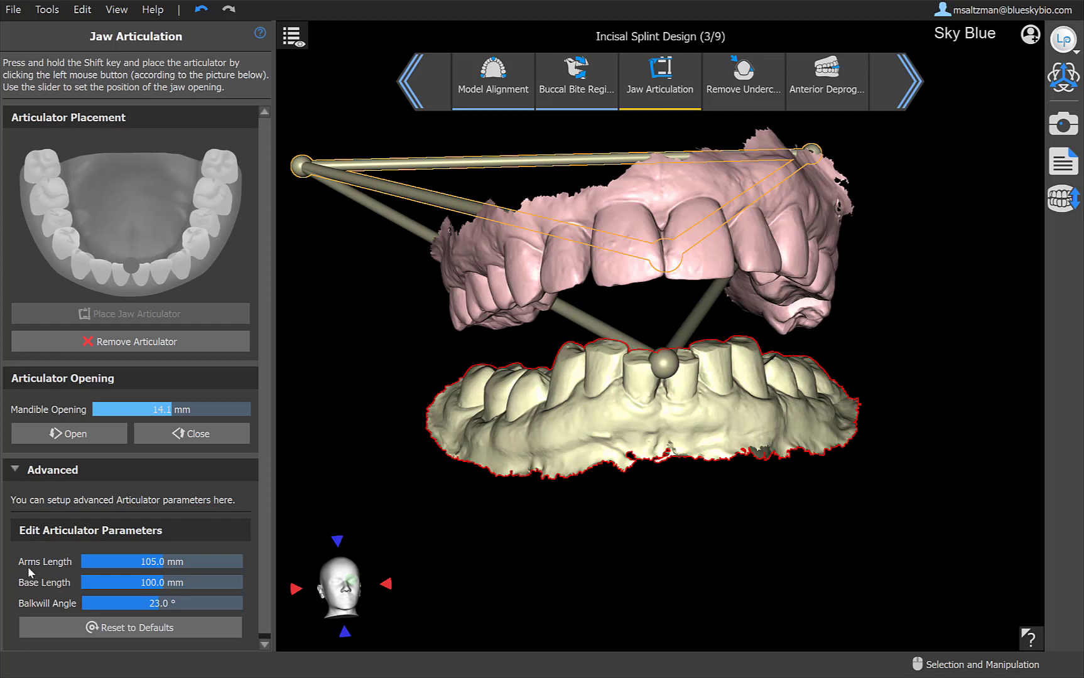
mouse_move(22, 559)
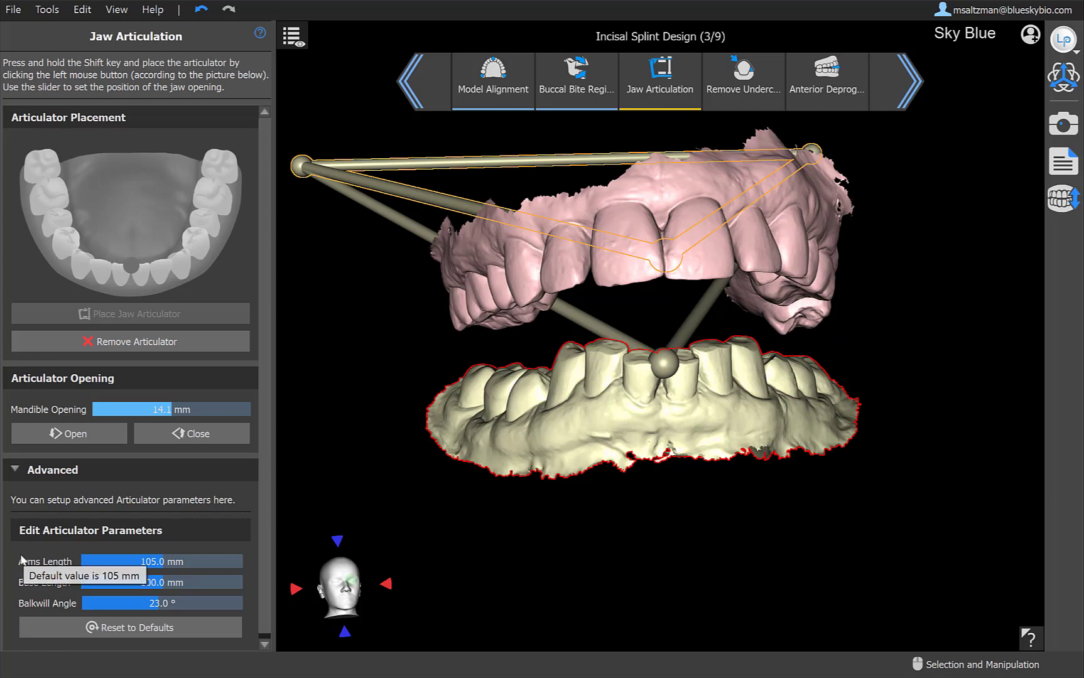
left_click(17, 471)
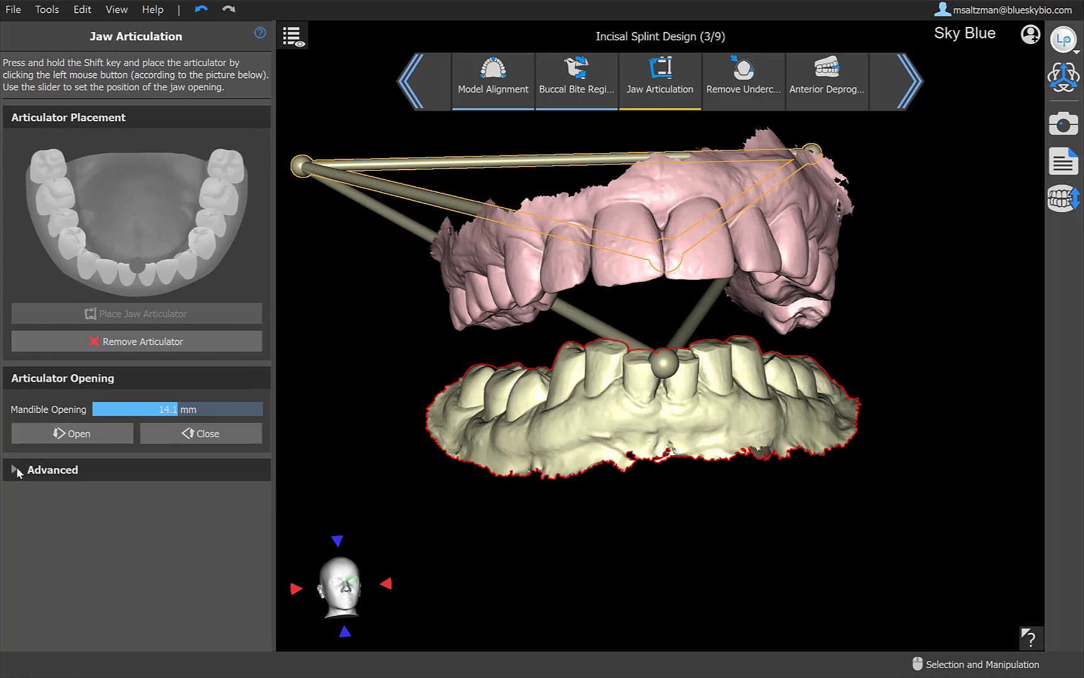
right_click_drag(636, 494, 589, 515)
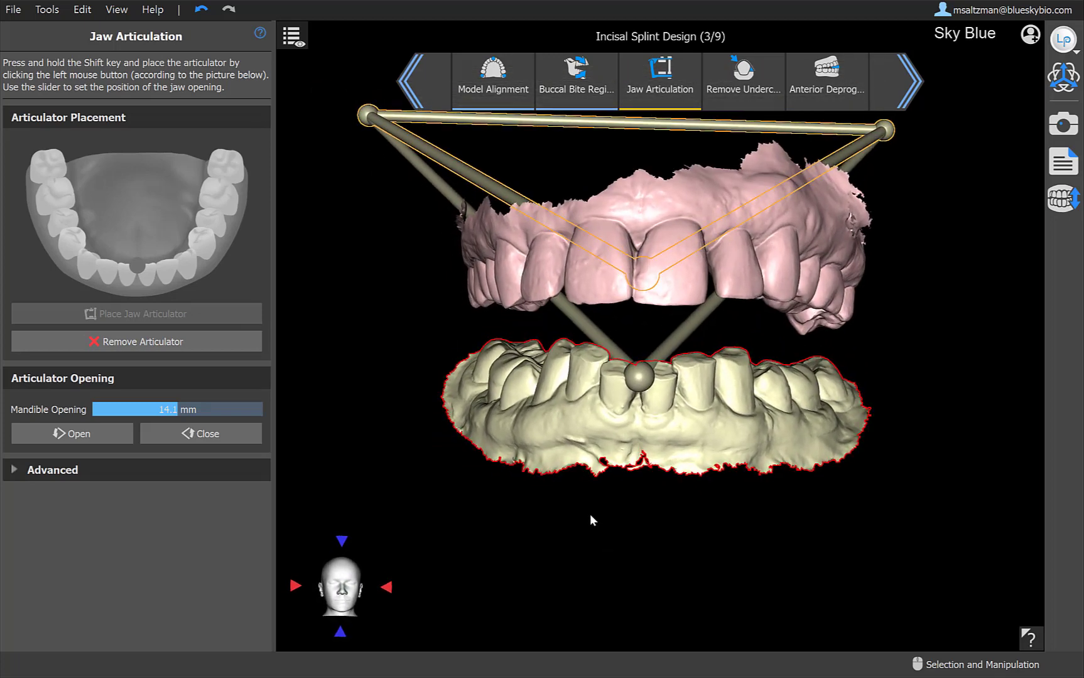
Advance to Remove Undercuts and fill the red undercut areas on the upper arch
left_click(916, 81)
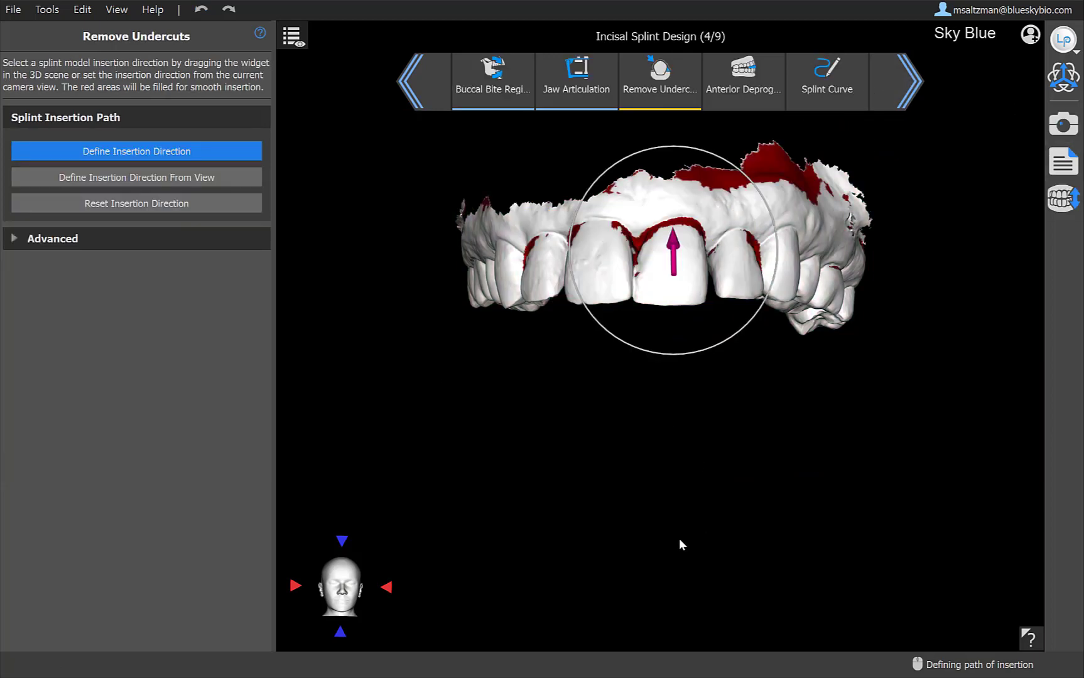
right_click_drag(678, 538, 689, 223)
middle_click_drag(670, 241, 676, 286)
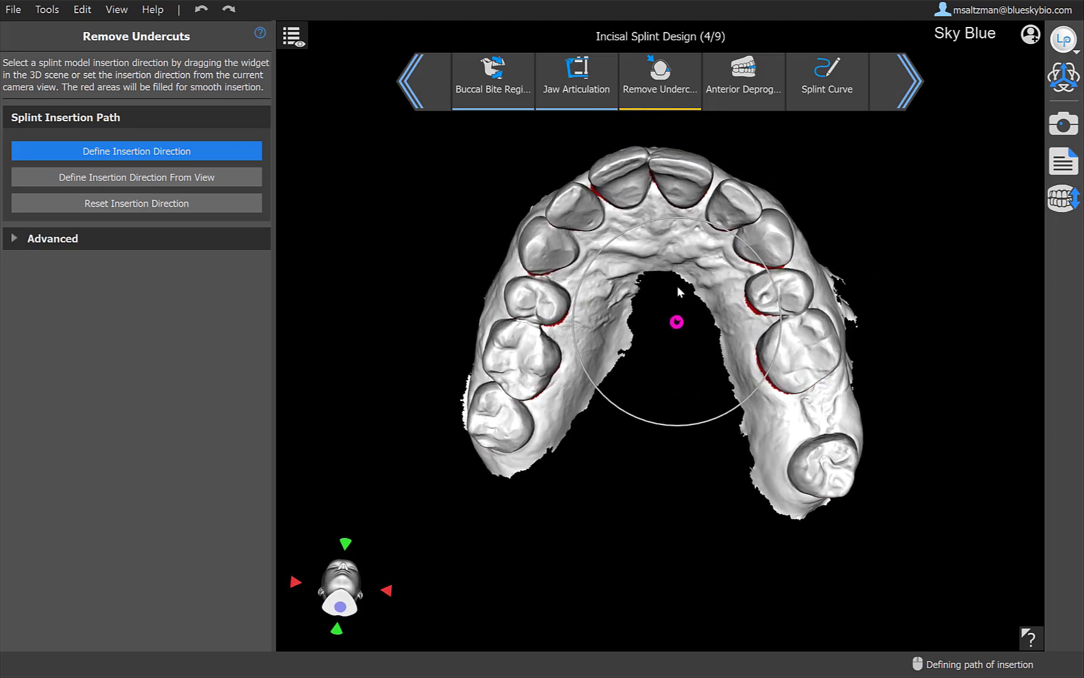
left_click(166, 178)
Set the Maximal Allowed Undercut to 0.10 mm
left_click(125, 239)
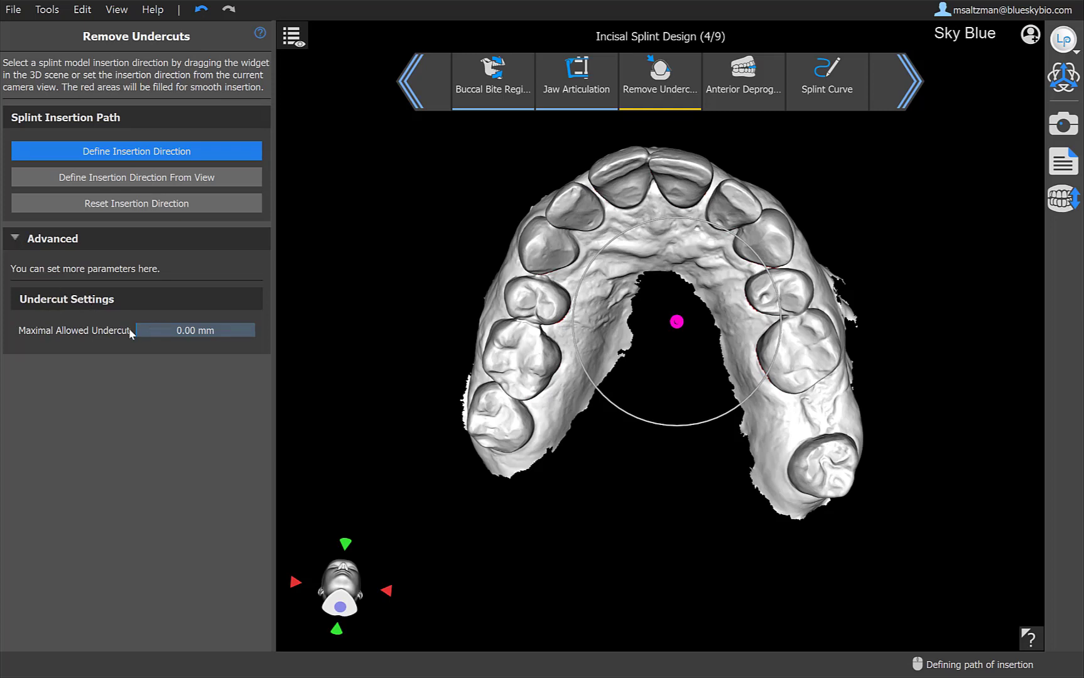
left_click(198, 336)
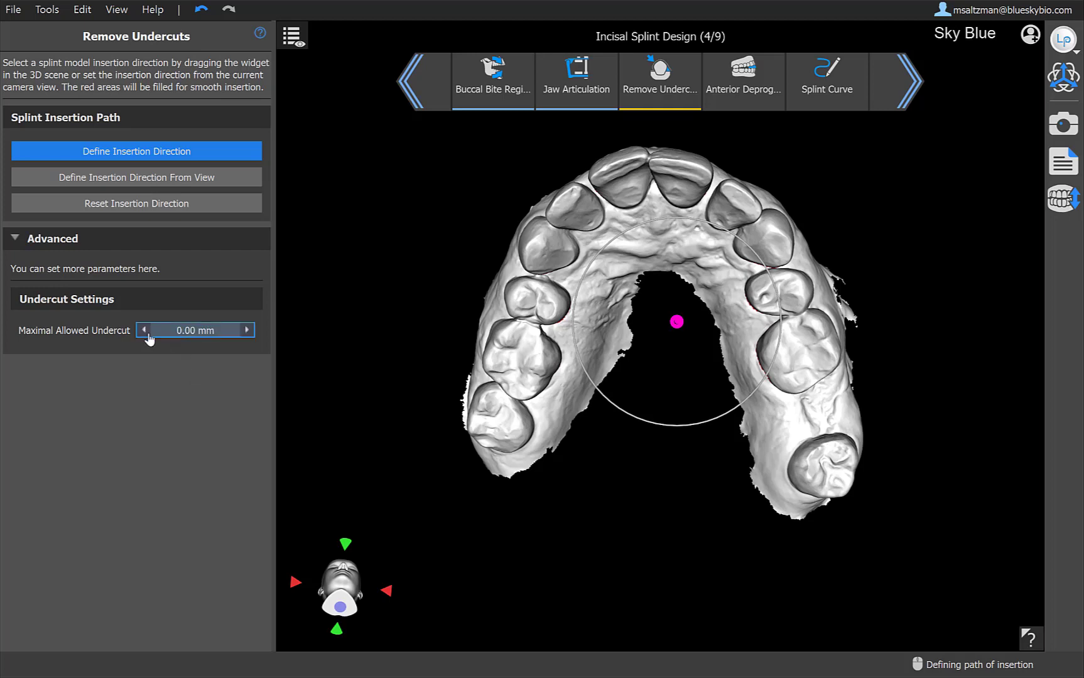
left_click_drag(170, 332, 212, 332)
left_click(201, 331)
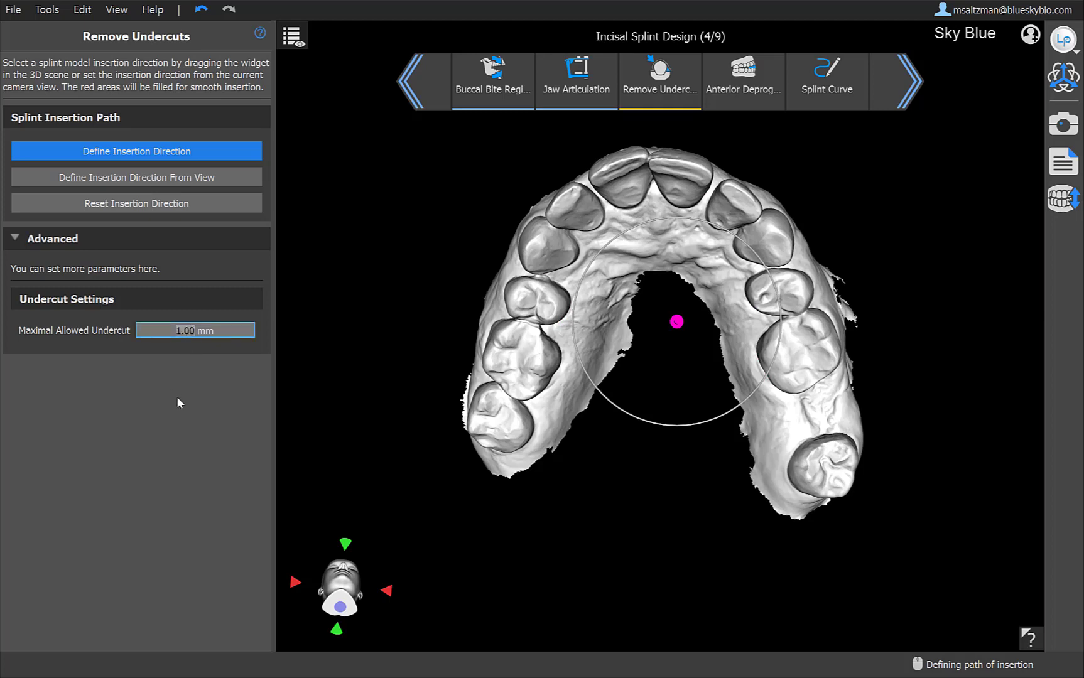
left_click(171, 332)
type("0.1")
key("Return")
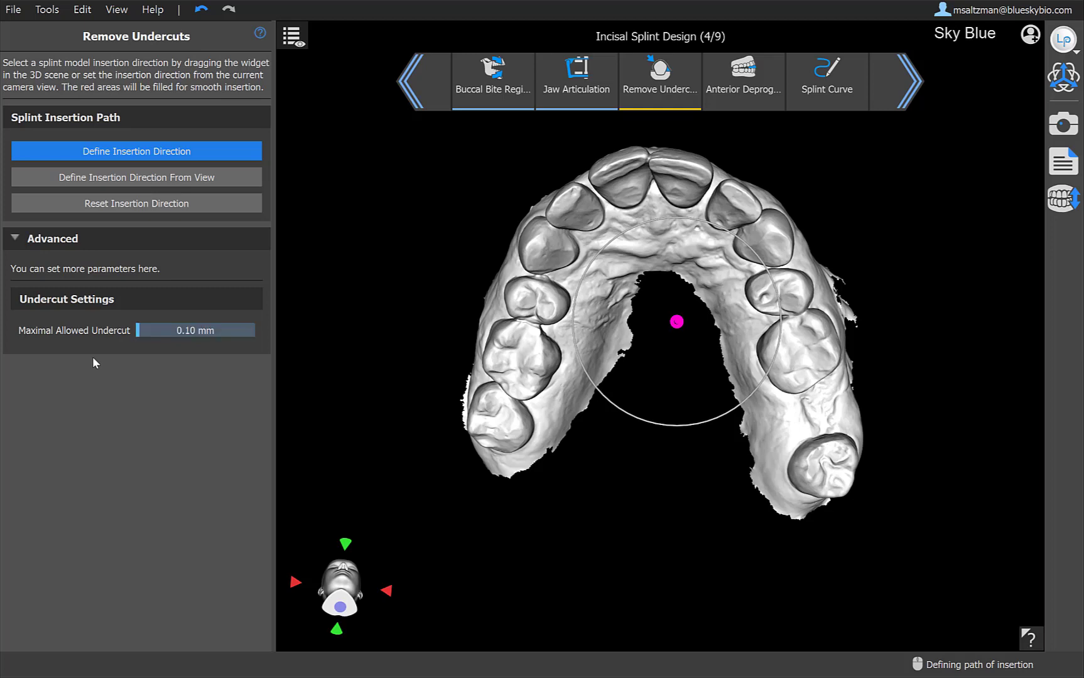
Move on to the Anterior Deprogrammer step and inspect the opened jaws from the front
left_click(902, 83)
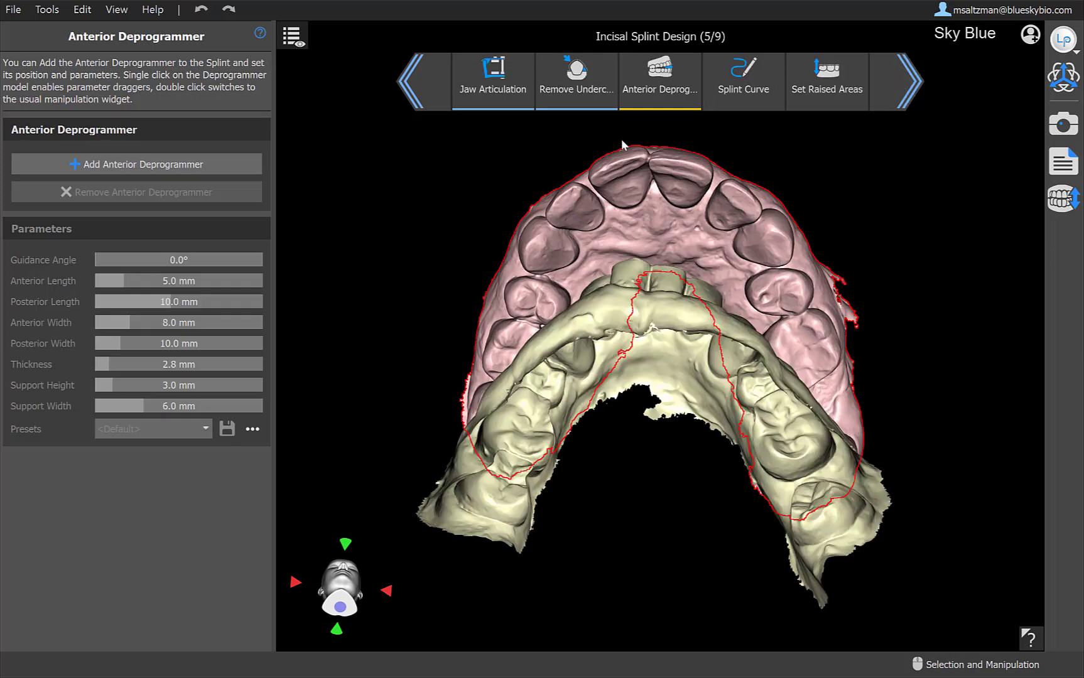
left_click_drag(620, 143, 666, 491)
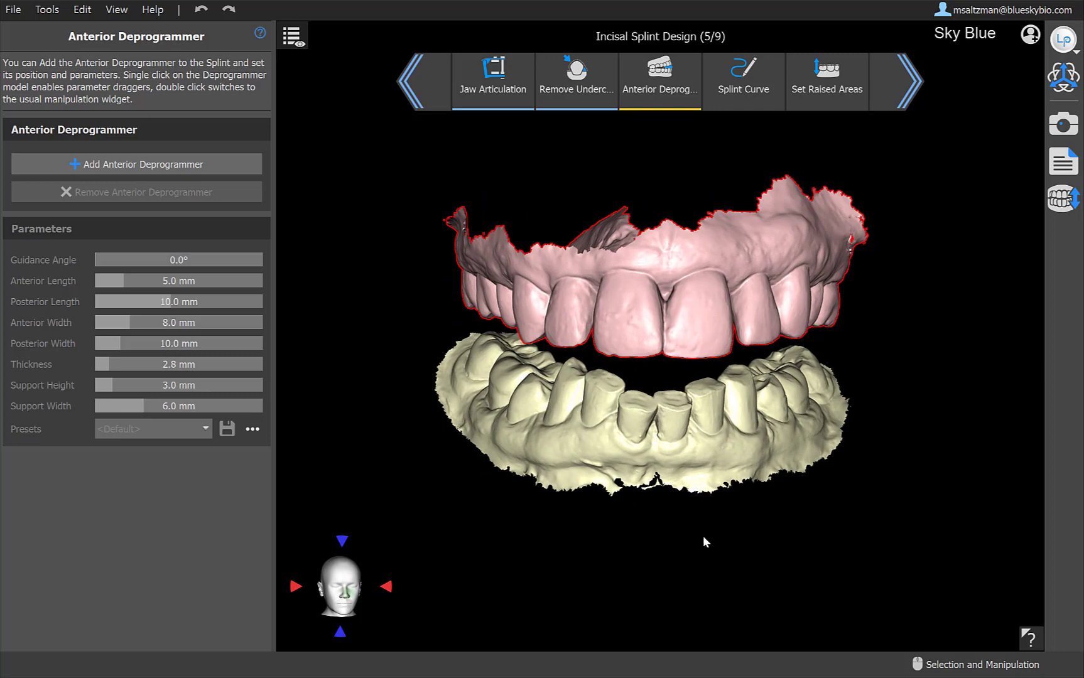
mouse_move(702, 536)
left_mouse_down()
mouse_move(749, 429)
mouse_move(826, 460)
mouse_move(845, 509)
mouse_move(936, 258)
mouse_move(691, 518)
left_mouse_up()
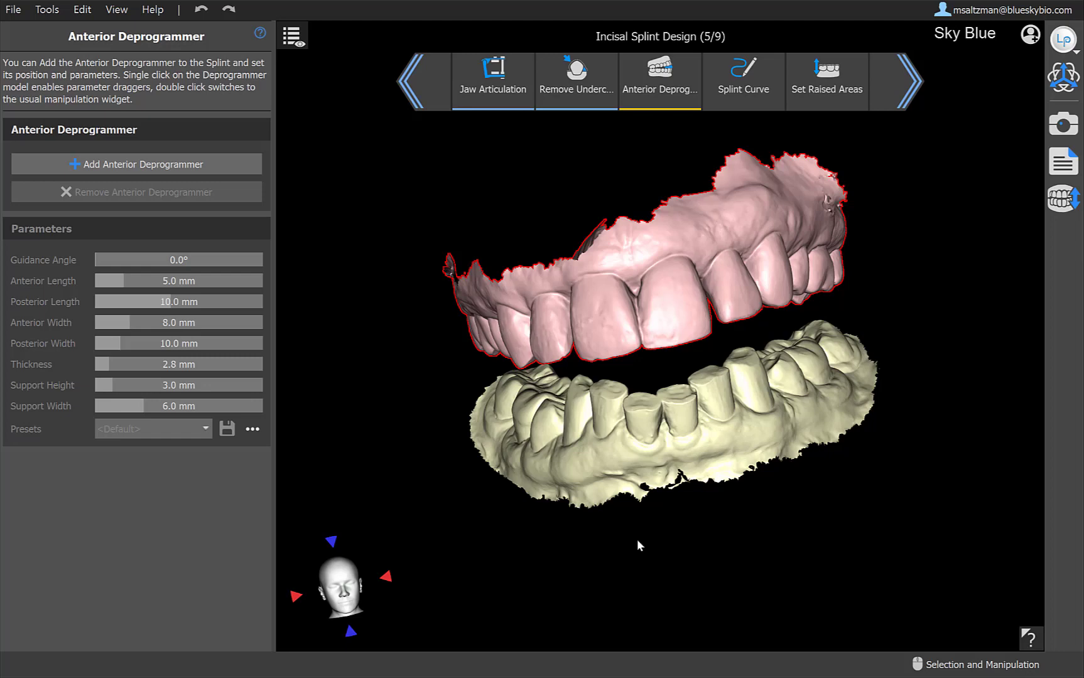
right_click_drag(637, 539, 600, 482)
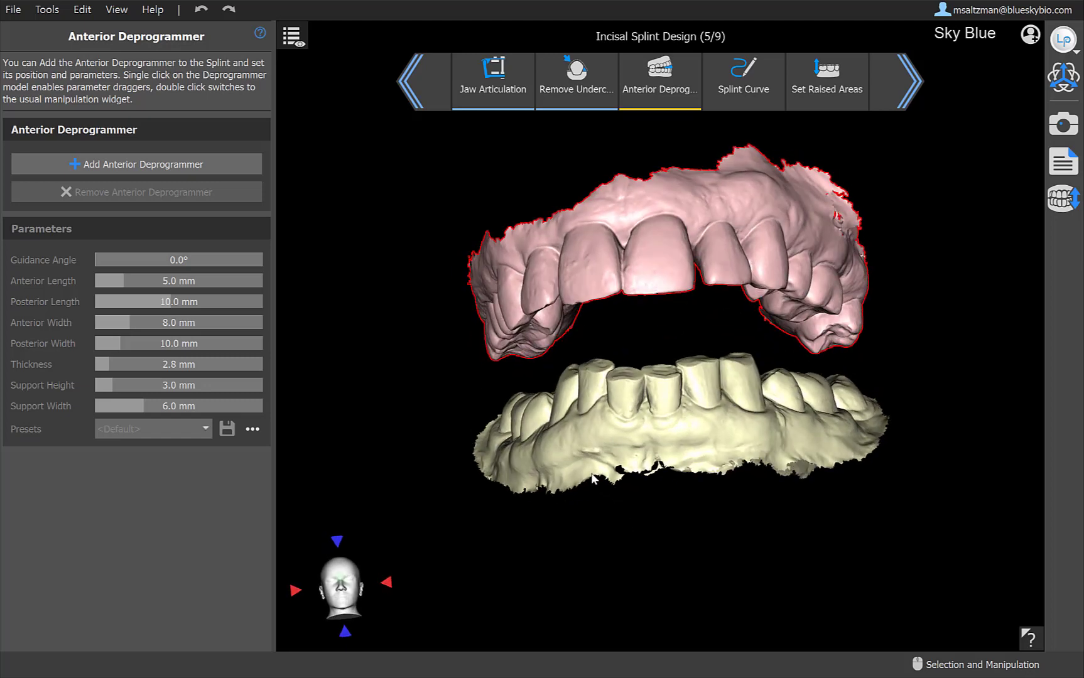
Add an anterior deprogrammer on the upper incisors, sized 8.7 mm wide and 5.8 mm long
left_click(151, 166)
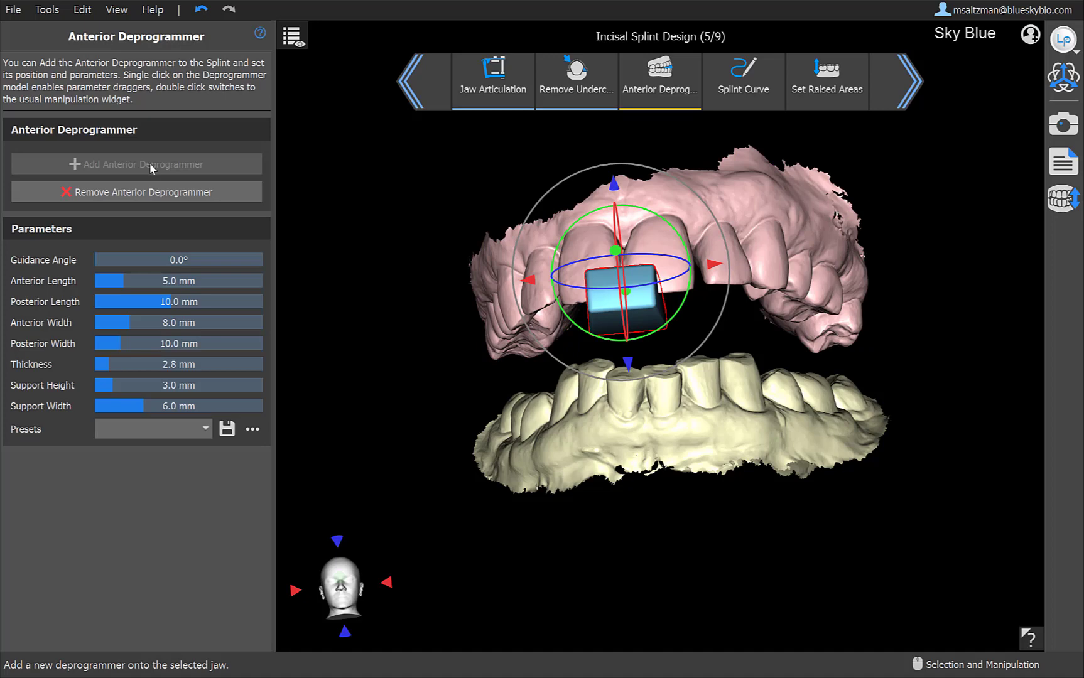
right_click_drag(372, 422, 881, 620)
scroll(849, 569, "up", 3)
right_click_drag(849, 568, 728, 304)
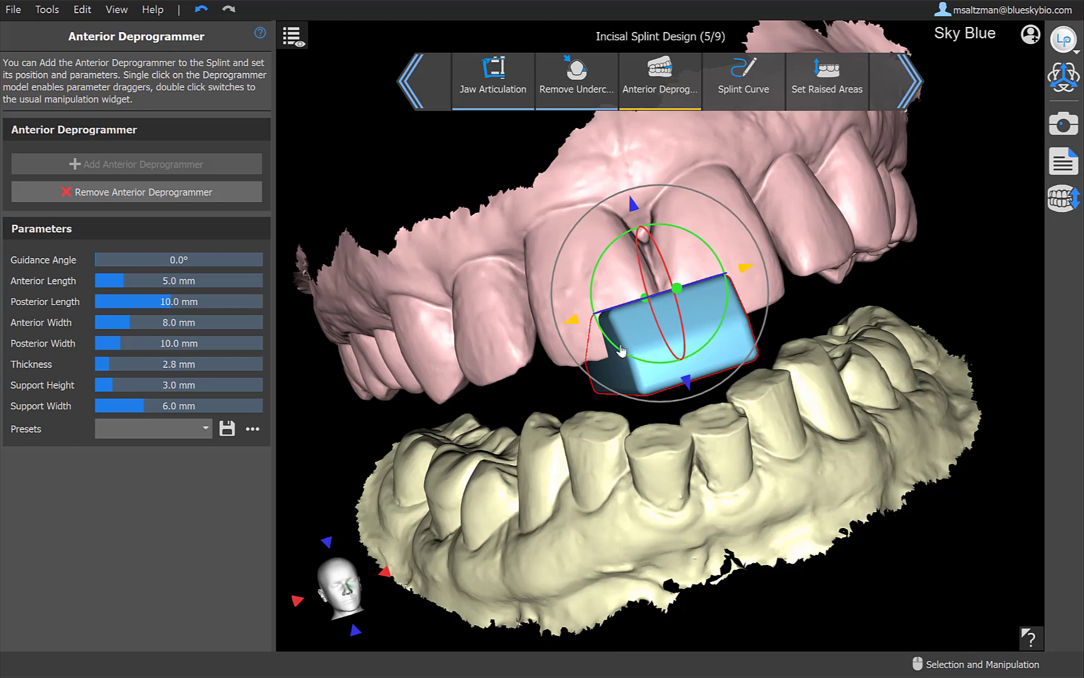
left_click(661, 385)
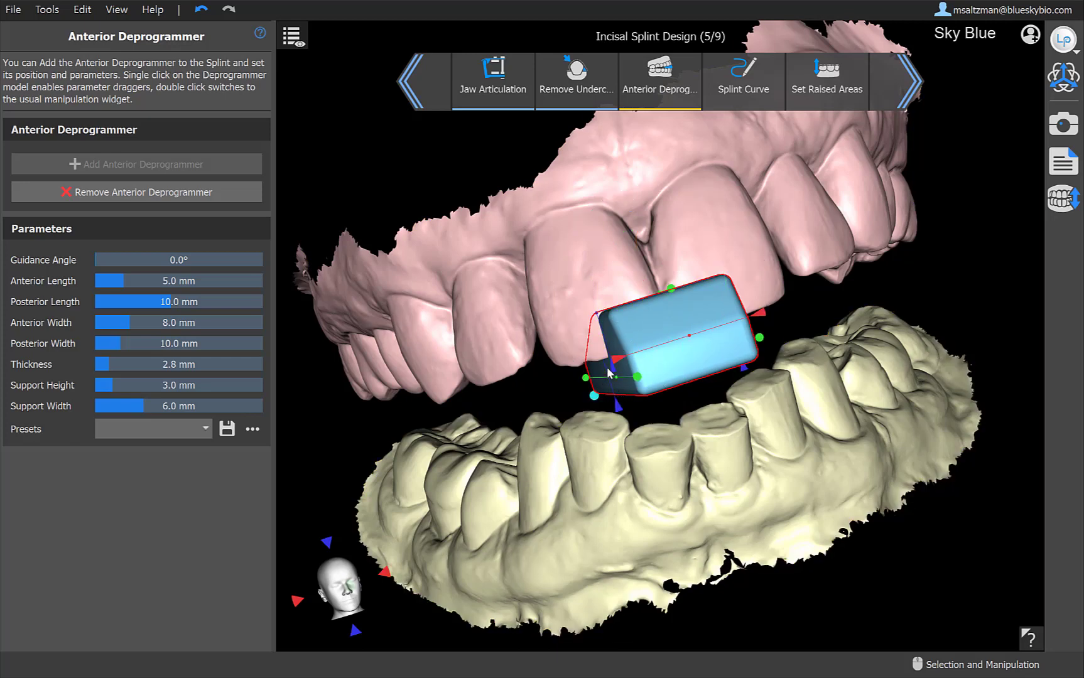
mouse_move(612, 363)
left_mouse_down()
mouse_move(602, 368)
mouse_move(619, 365)
left_mouse_up()
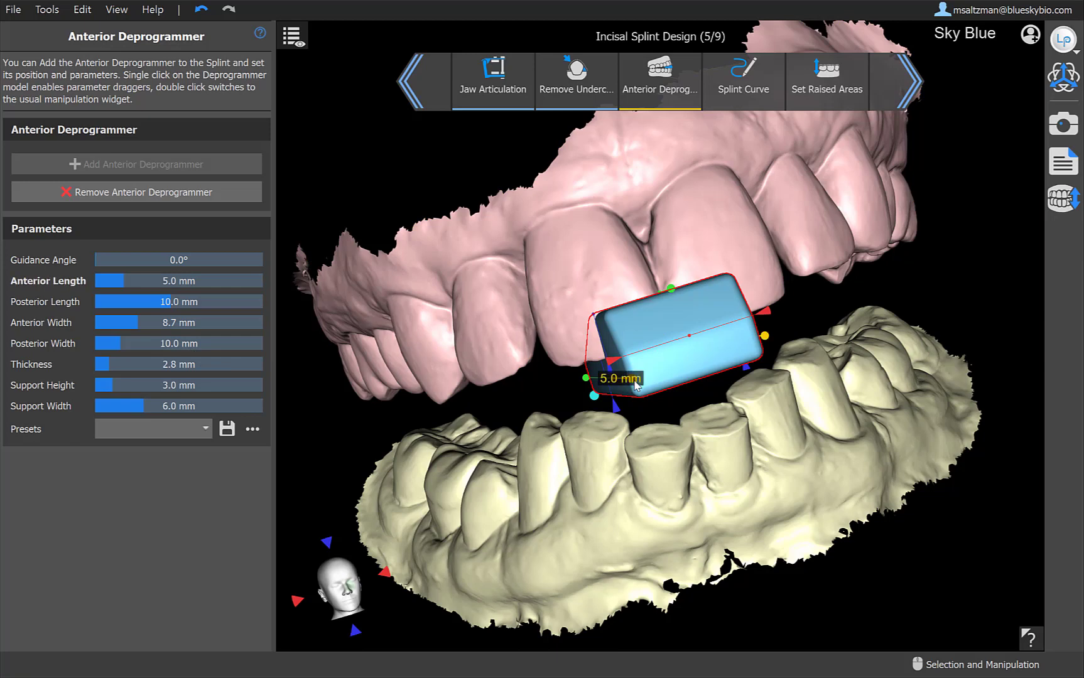
left_click_drag(636, 386, 633, 380)
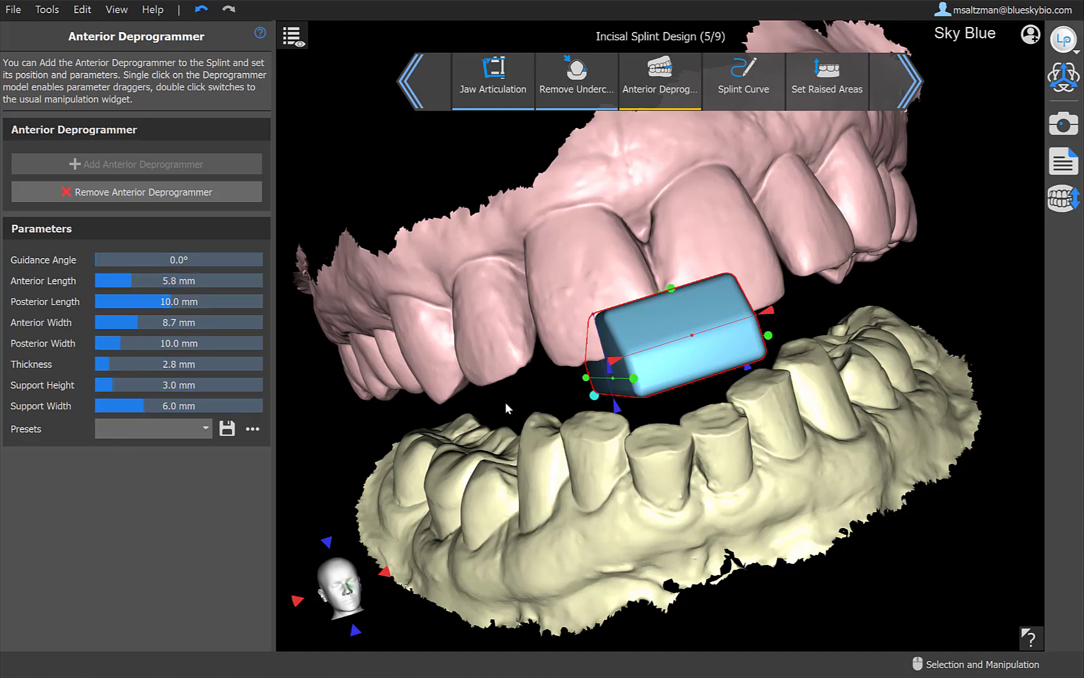
right_click_drag(504, 402, 495, 375)
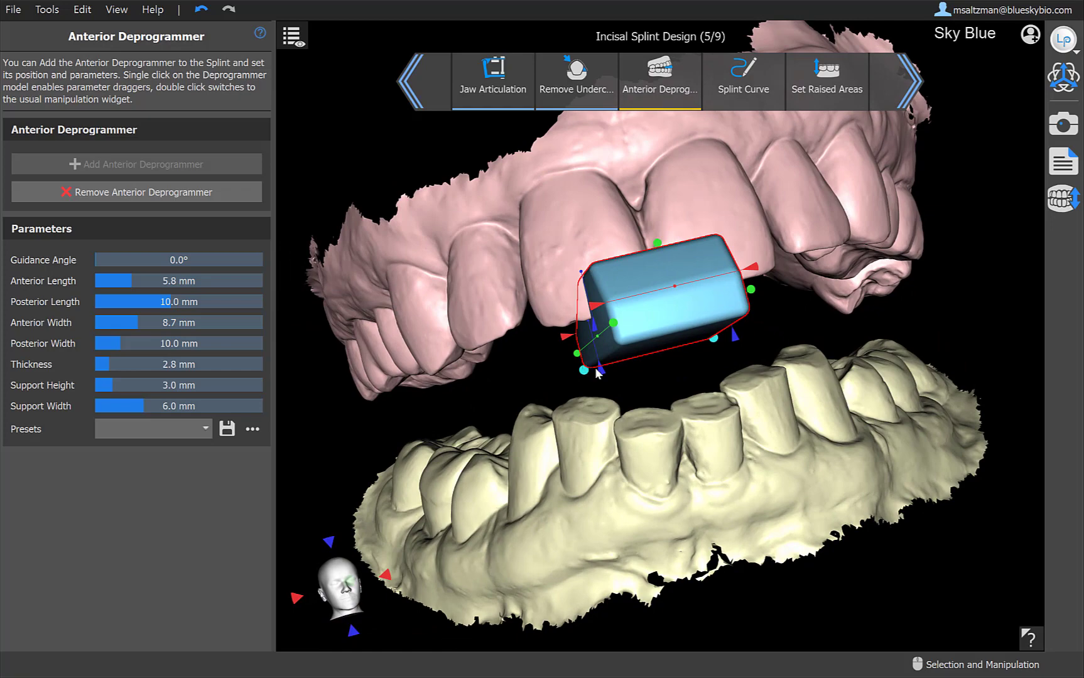
right_click_drag(584, 370, 816, 188)
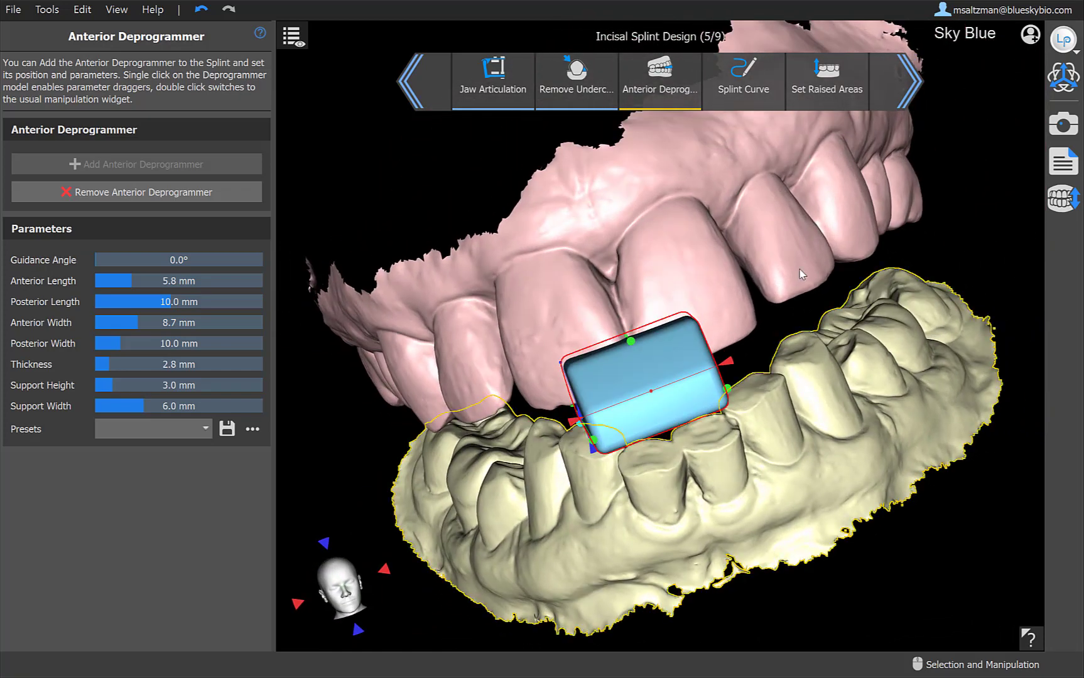
Advance to Splint Curve and place the first curve points along the upper incisal edges
left_click(901, 103)
right_click_drag(754, 352, 607, 176)
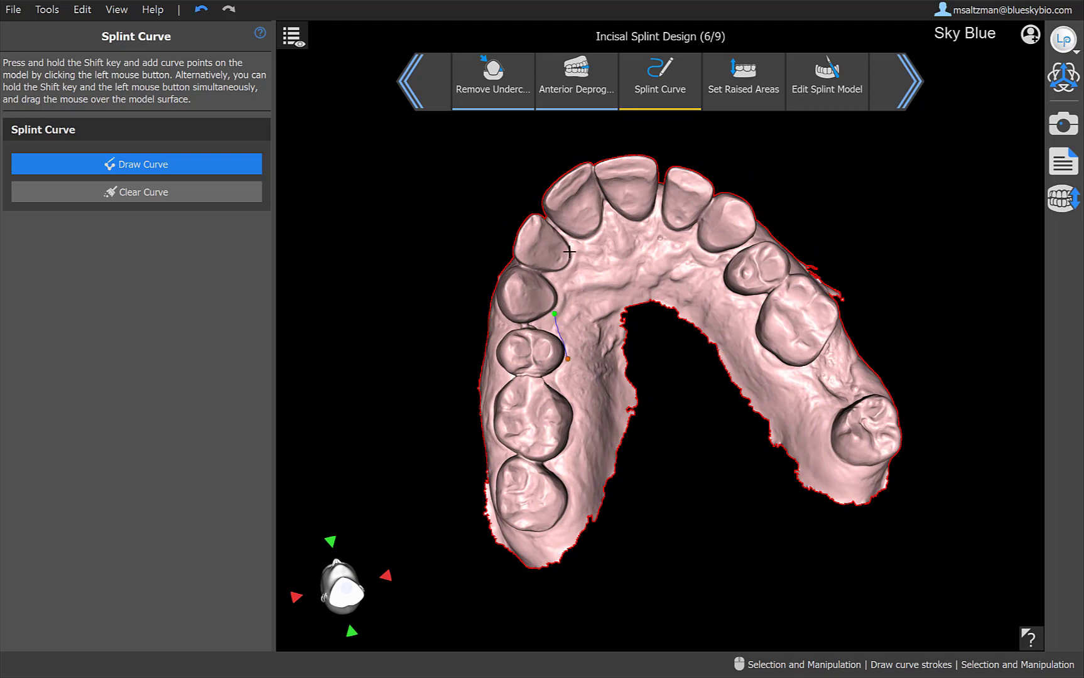
left_click(571, 249, "shift")
left_click(606, 211, "shift")
left_click(657, 210, "shift")
left_click(707, 253, "shift")
left_click(746, 313, "shift")
left_click(778, 287, "shift")
Extend the splint curve across the front teeth and down along the molars
right_click_drag(854, 220, 815, 254)
left_click(783, 219, "shift")
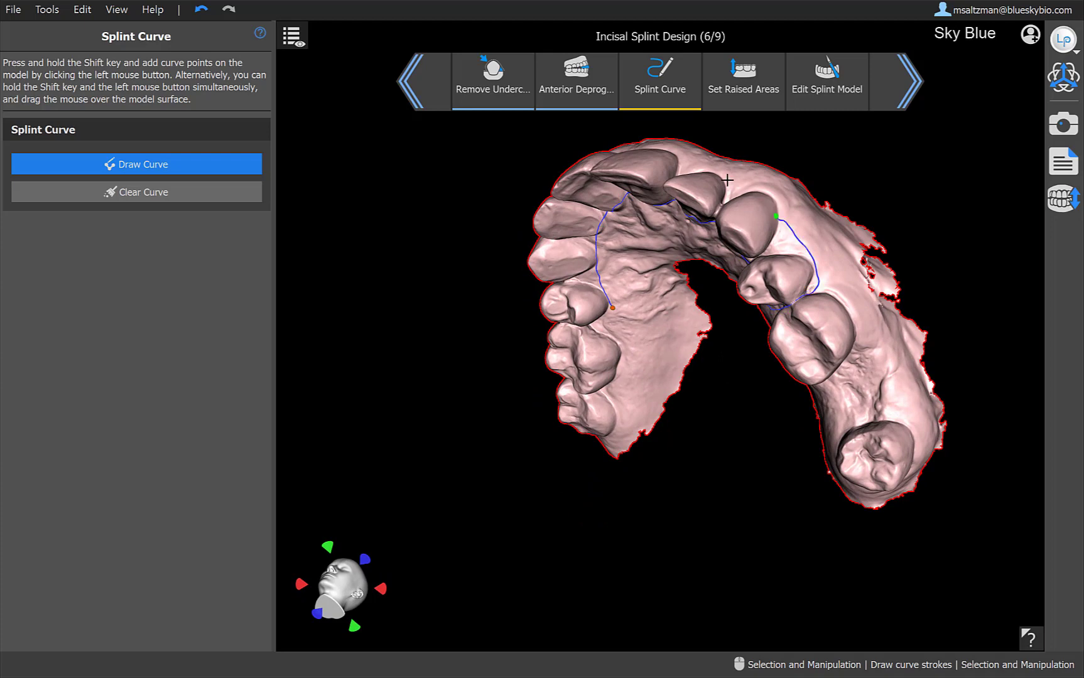
right_click_drag(782, 218, 770, 387)
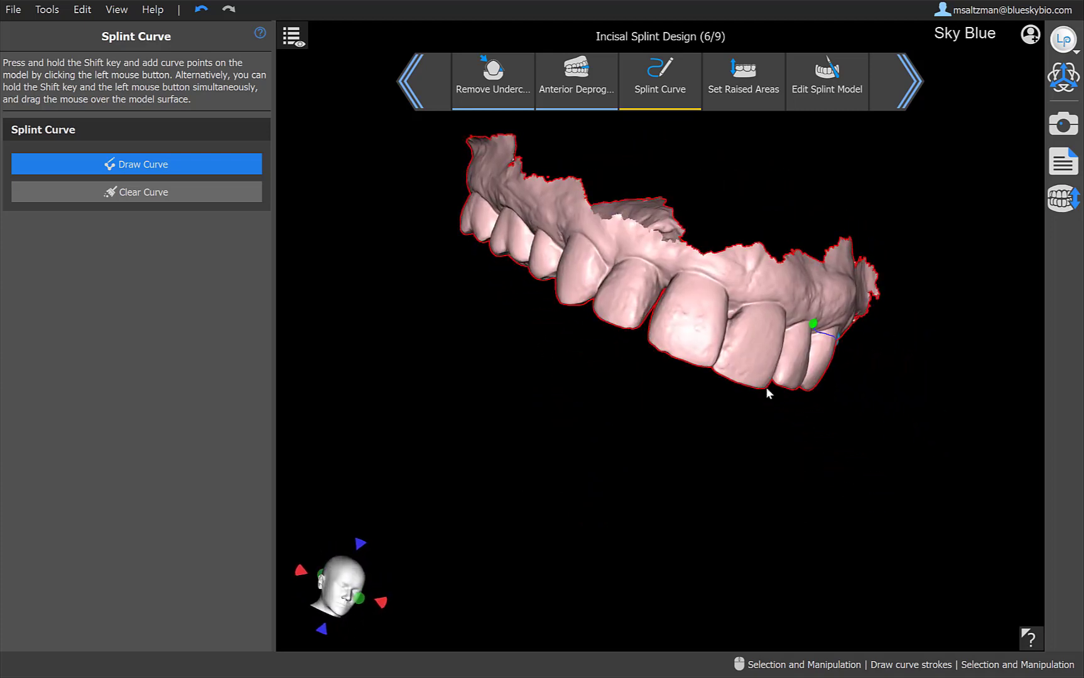
left_click(725, 295, "shift")
left_click(626, 260, "shift")
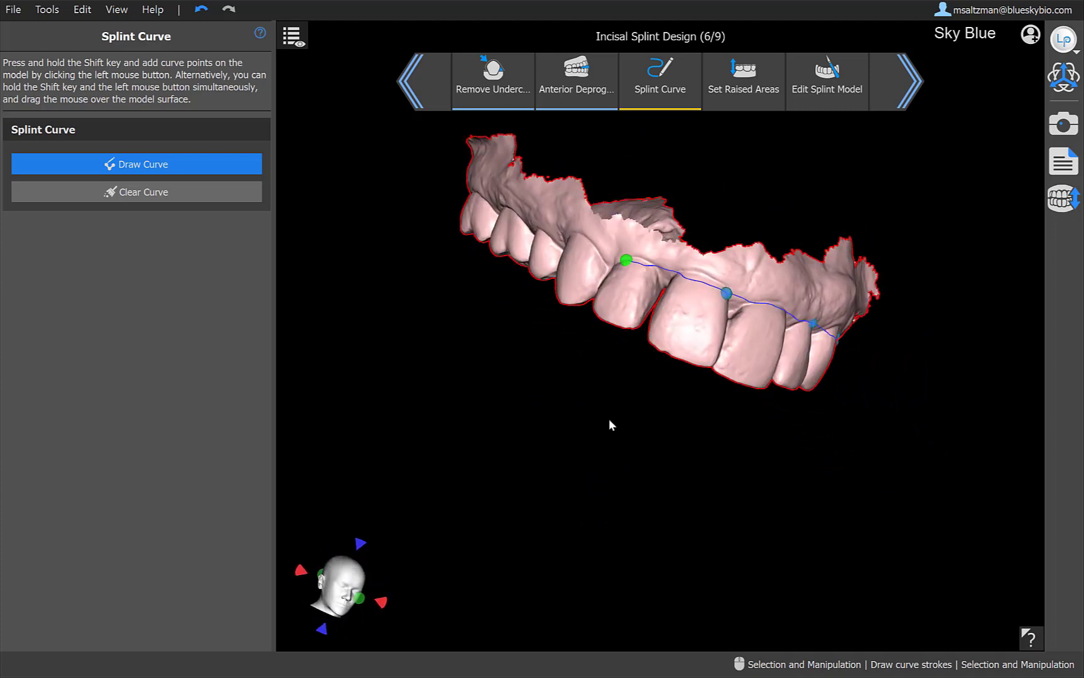
right_click_drag(610, 423, 641, 177)
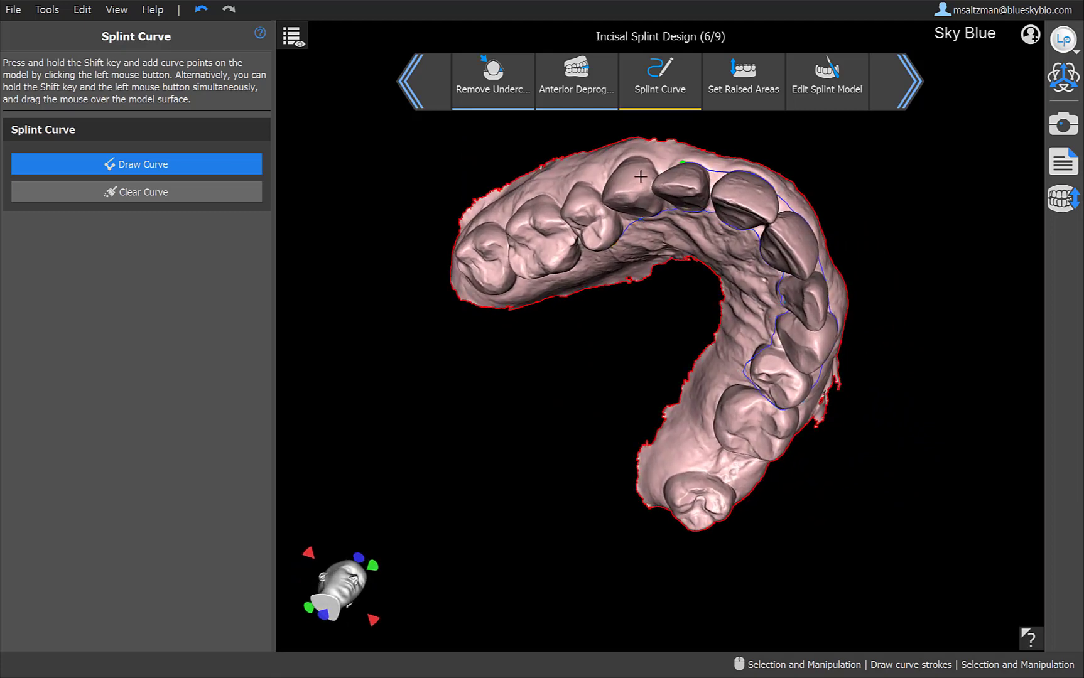
left_click(566, 182, "shift")
right_click_drag(623, 330, 654, 253)
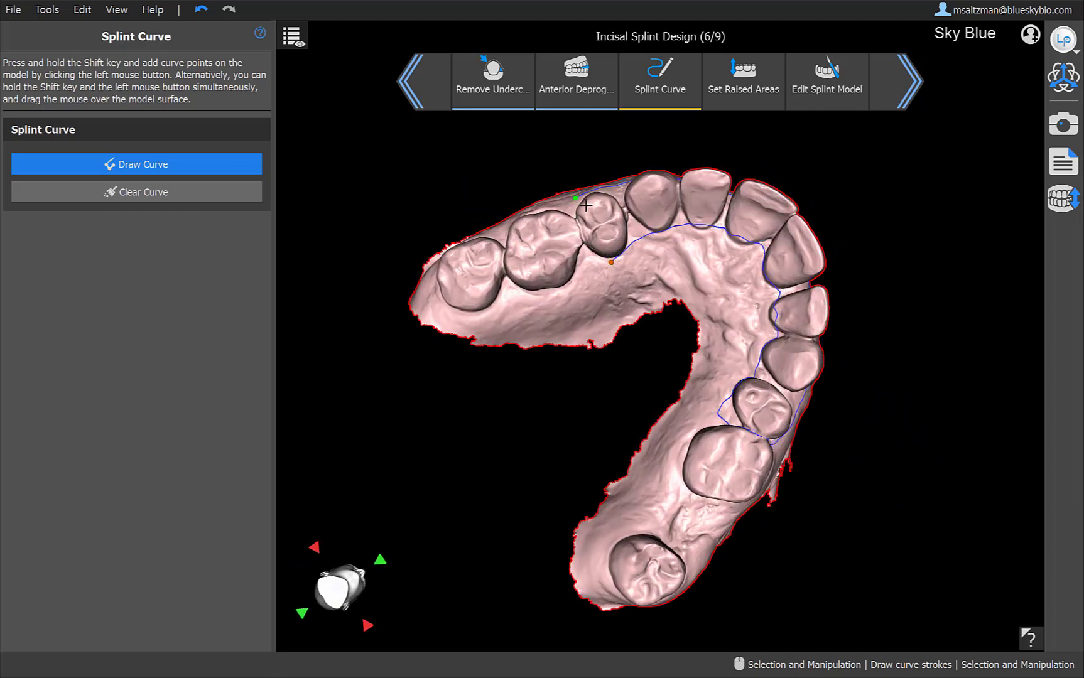
left_click_drag(574, 211, 586, 258, "shift")
right_click_drag(598, 308, 594, 266)
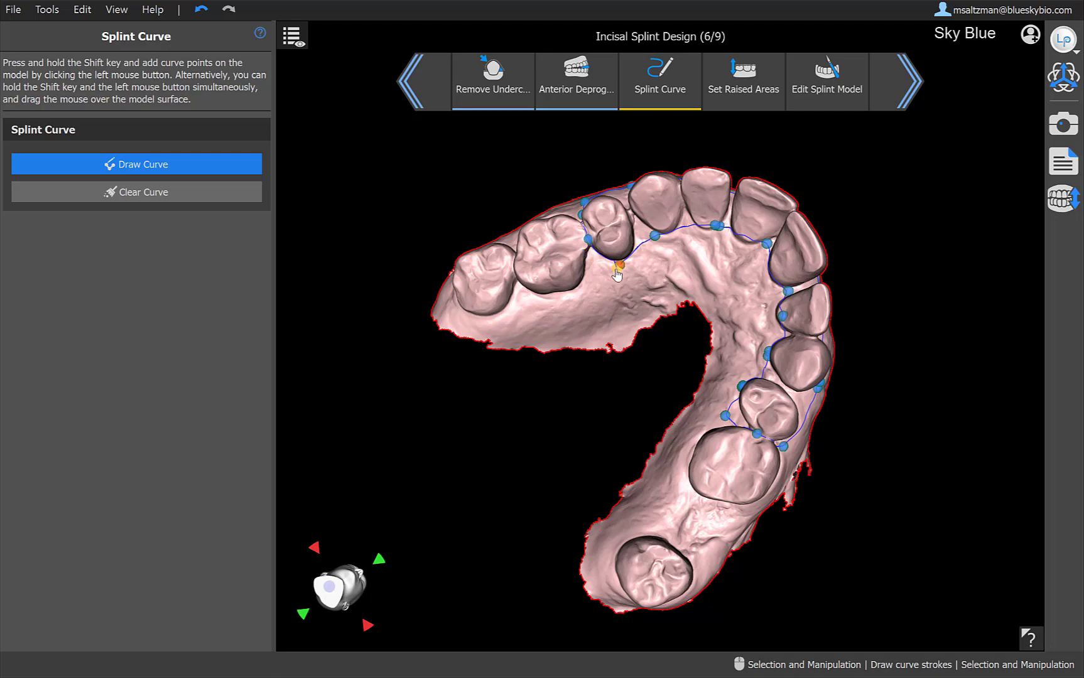
left_click(619, 264, "shift")
Drag a control point to reshape the curve and inspect it from front and side
scroll(634, 317, "up", 2)
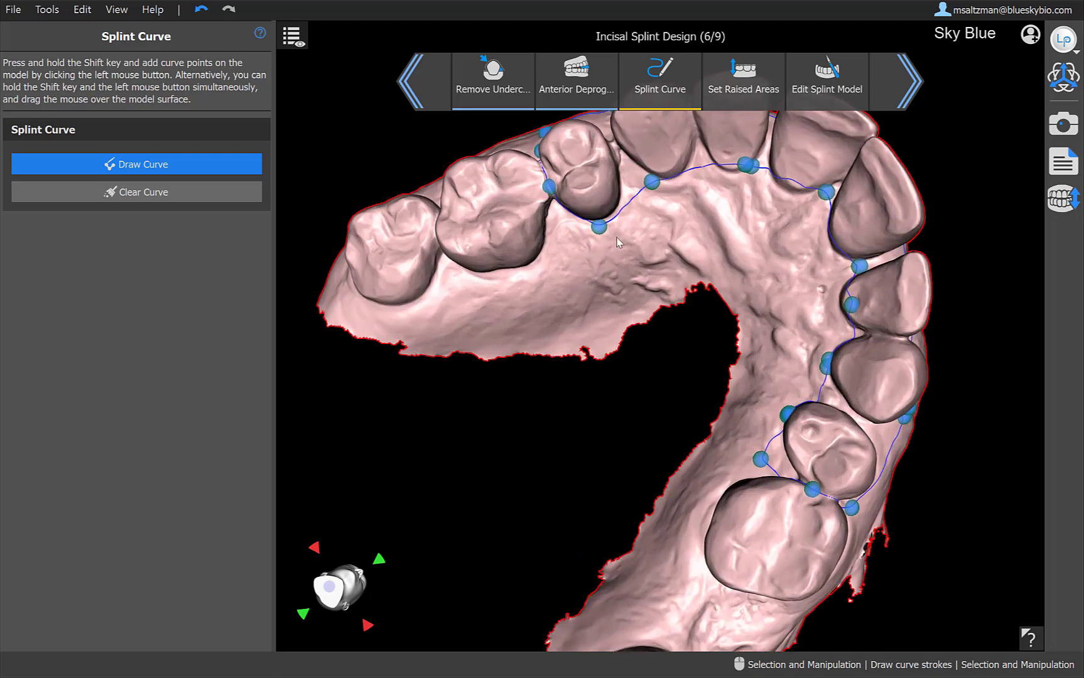
right_click_drag(575, 274, 790, 398)
left_click_drag(833, 309, 834, 292)
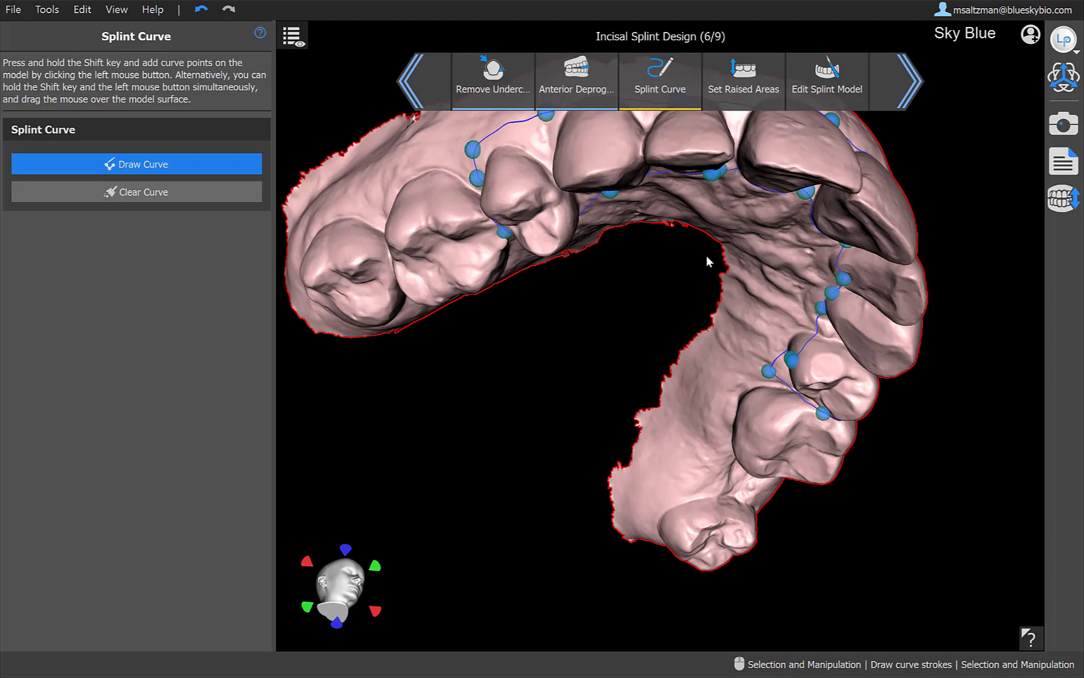
right_click_drag(706, 256, 574, 521)
right_click_drag(994, 377, 846, 358)
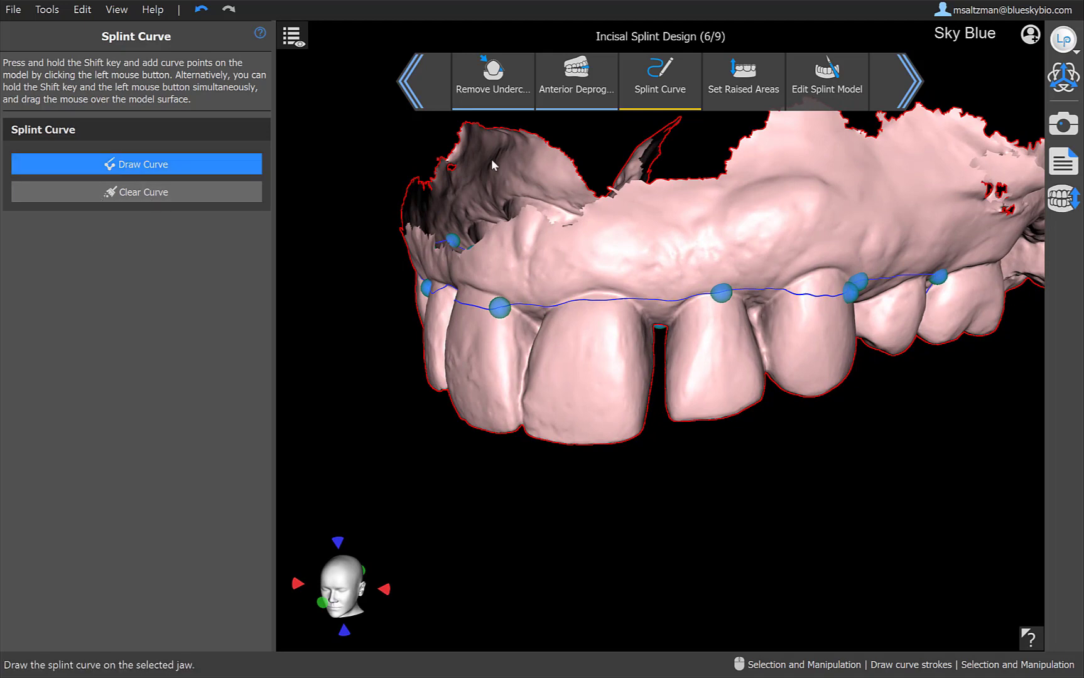
Advance to Set Raised Areas and choose Raise to Plane, previewing the splint at 3.00 mm thickness
left_click(897, 96)
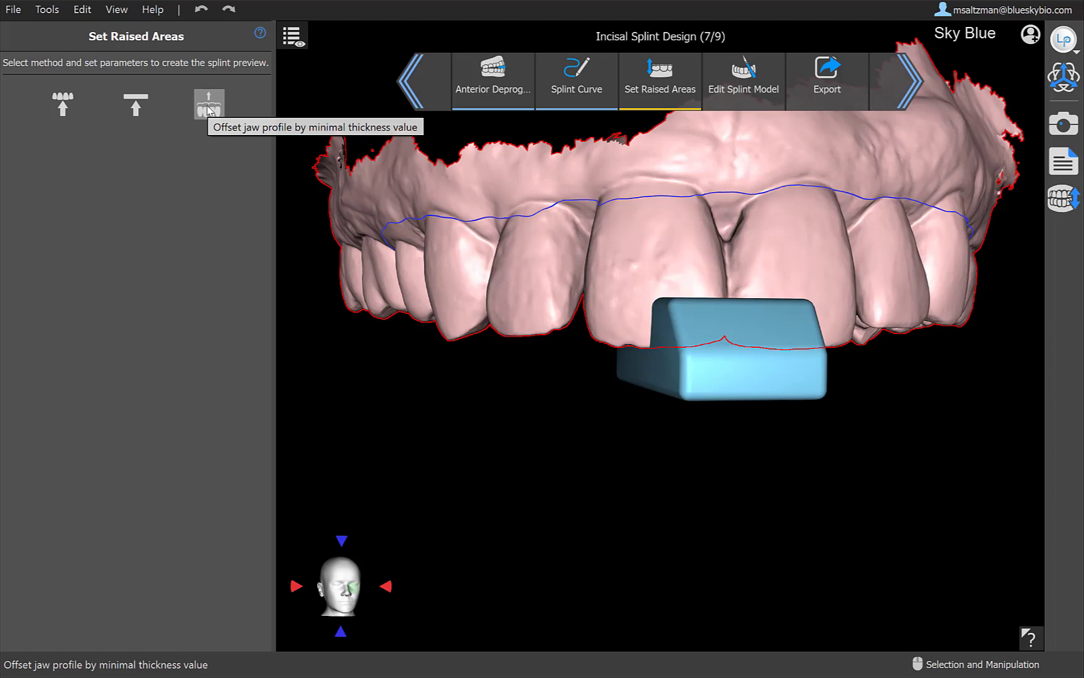
left_click(133, 111)
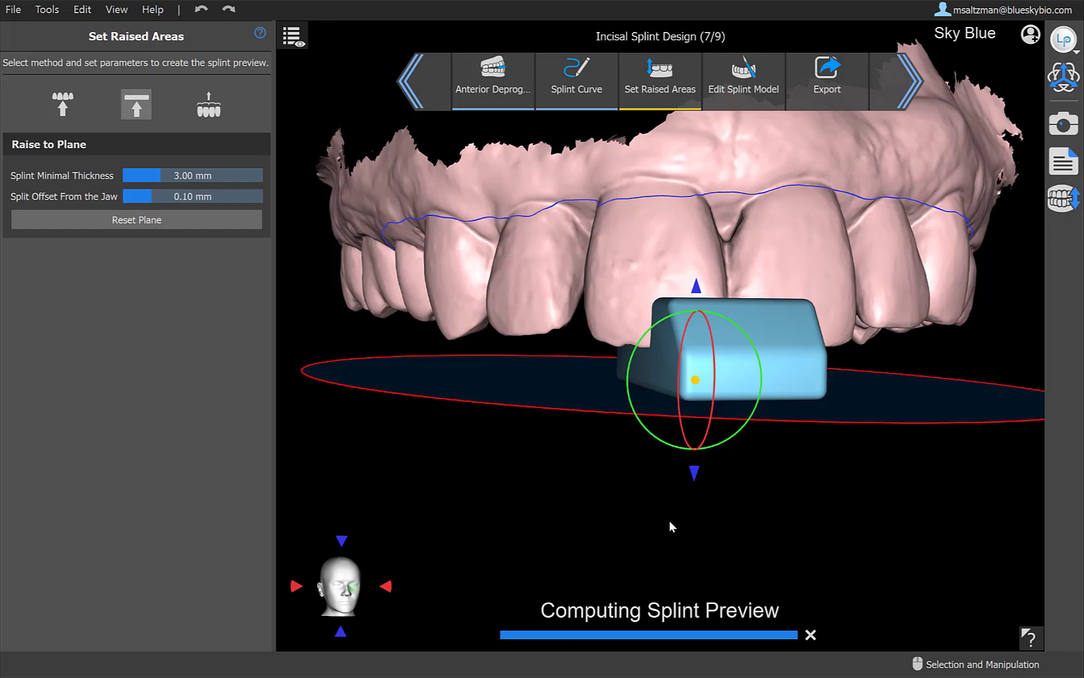
right_click_drag(761, 516, 666, 481)
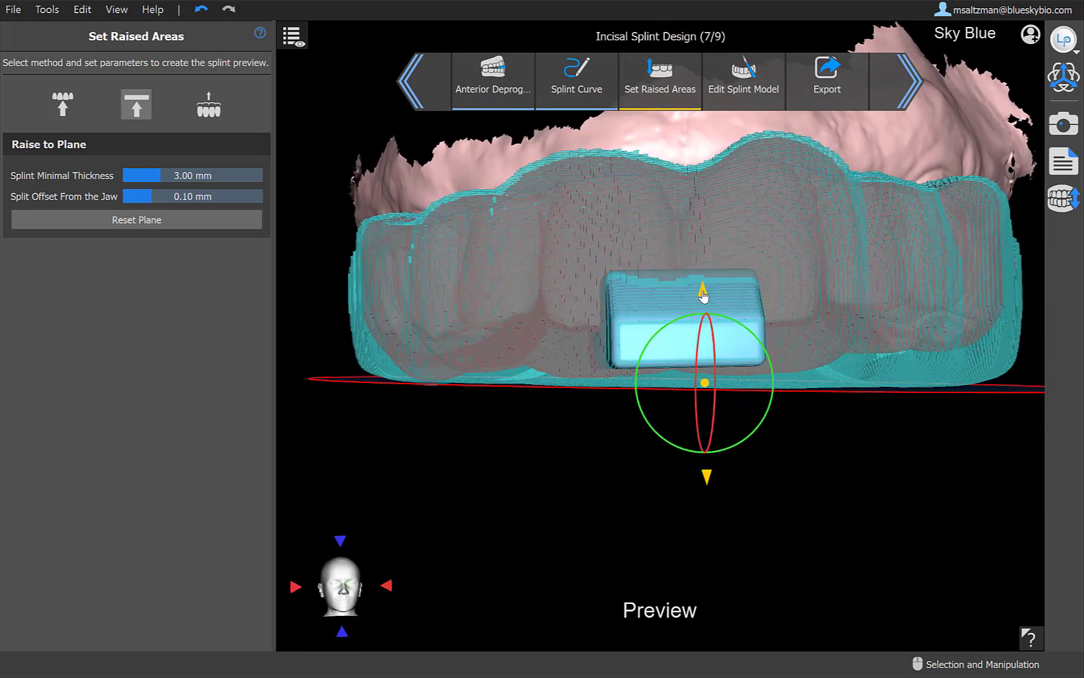
left_click_drag(702, 290, 701, 260)
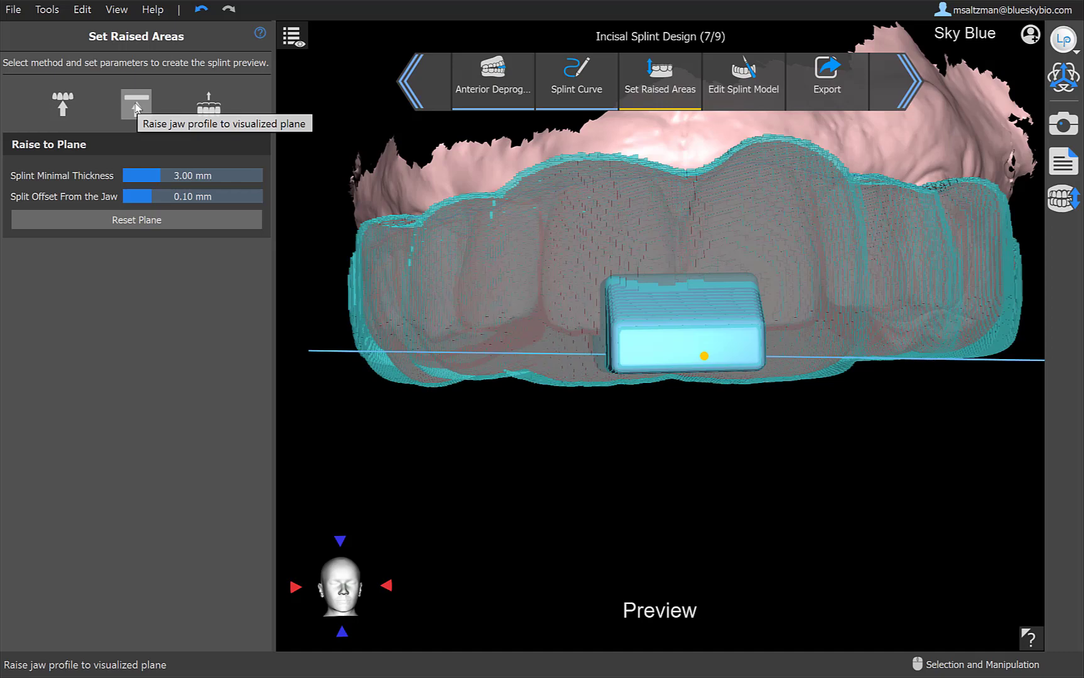
mouse_move(648, 512)
right_mouse_down()
mouse_move(629, 315)
mouse_move(598, 394)
mouse_move(644, 496)
mouse_move(665, 516)
right_mouse_up()
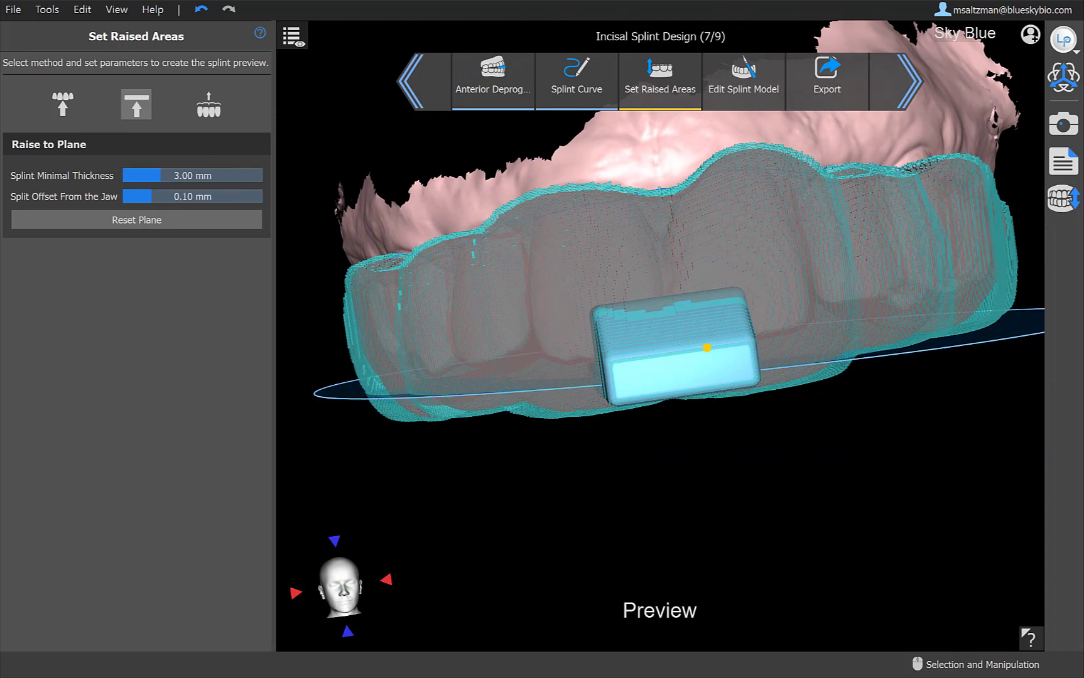
Use Offset by Minimal Thickness at 2.50 mm and pull the deprogrammer block outward to 1.00 mm
left_click(209, 107)
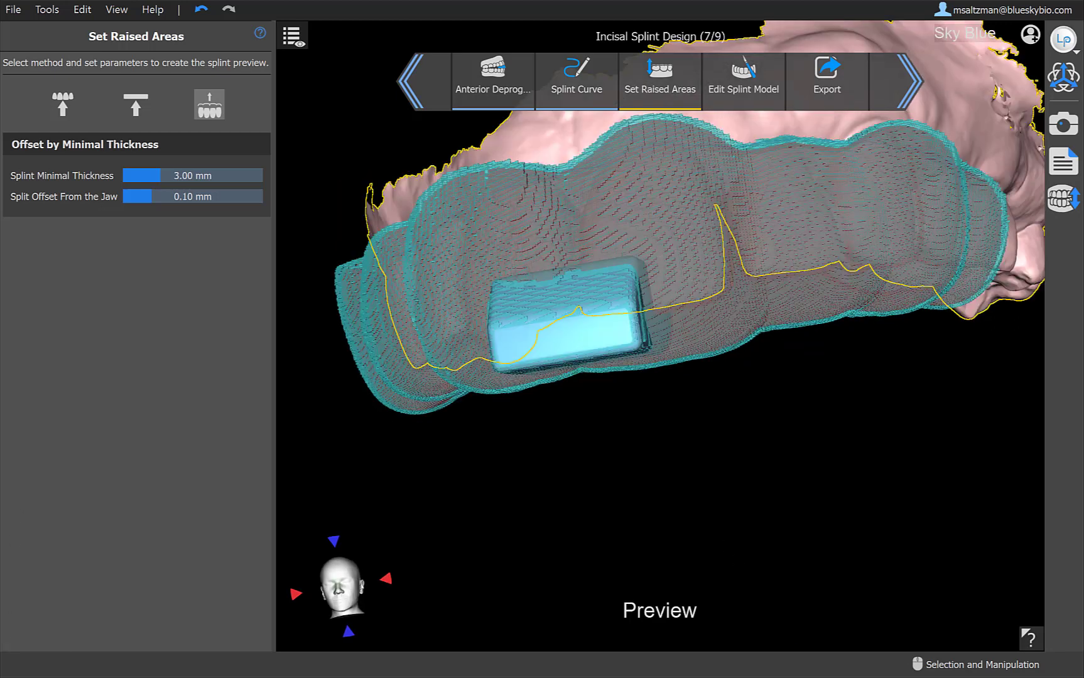
left_click_drag(161, 175, 157, 175)
left_click(192, 176)
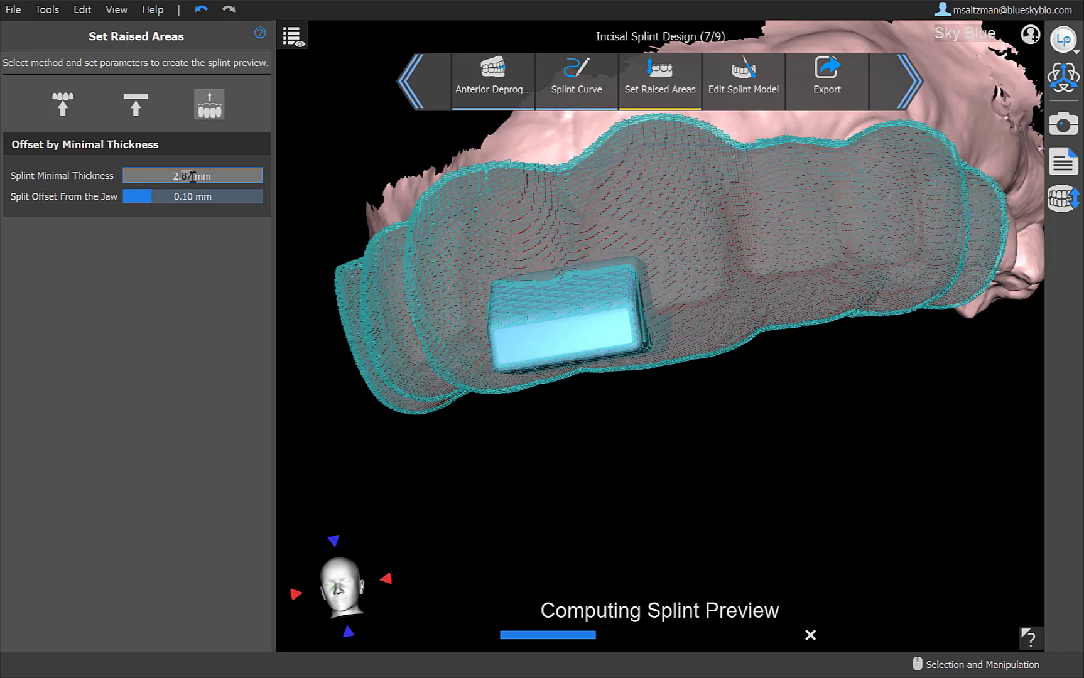
type("5")
key("Return")
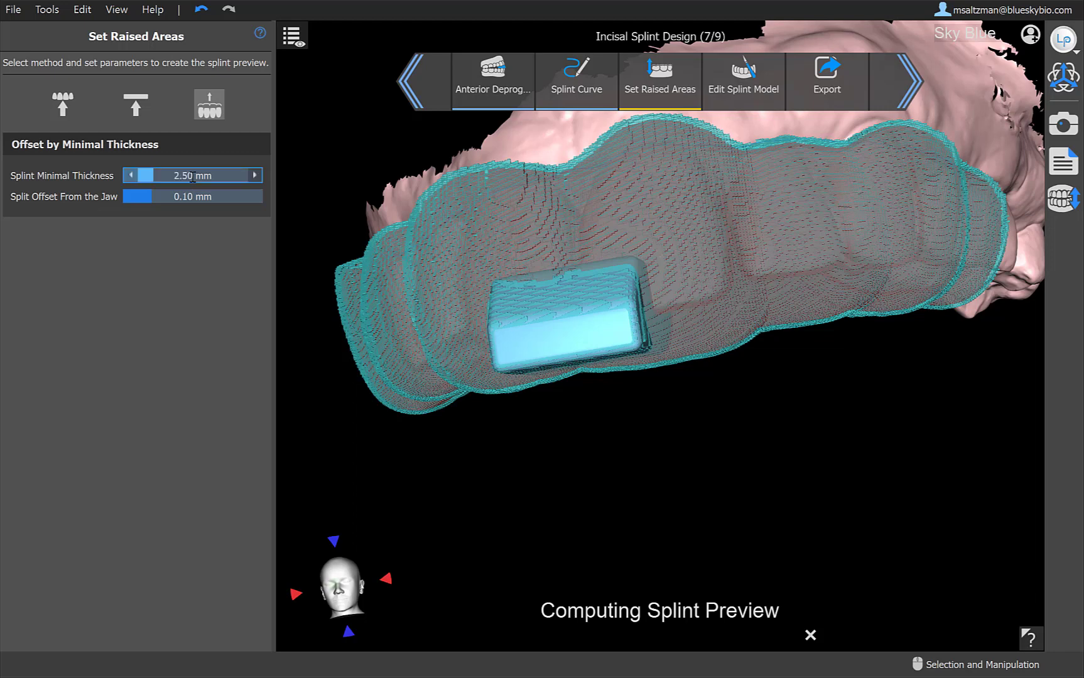
left_click(711, 342)
left_click_drag(712, 343, 713, 366)
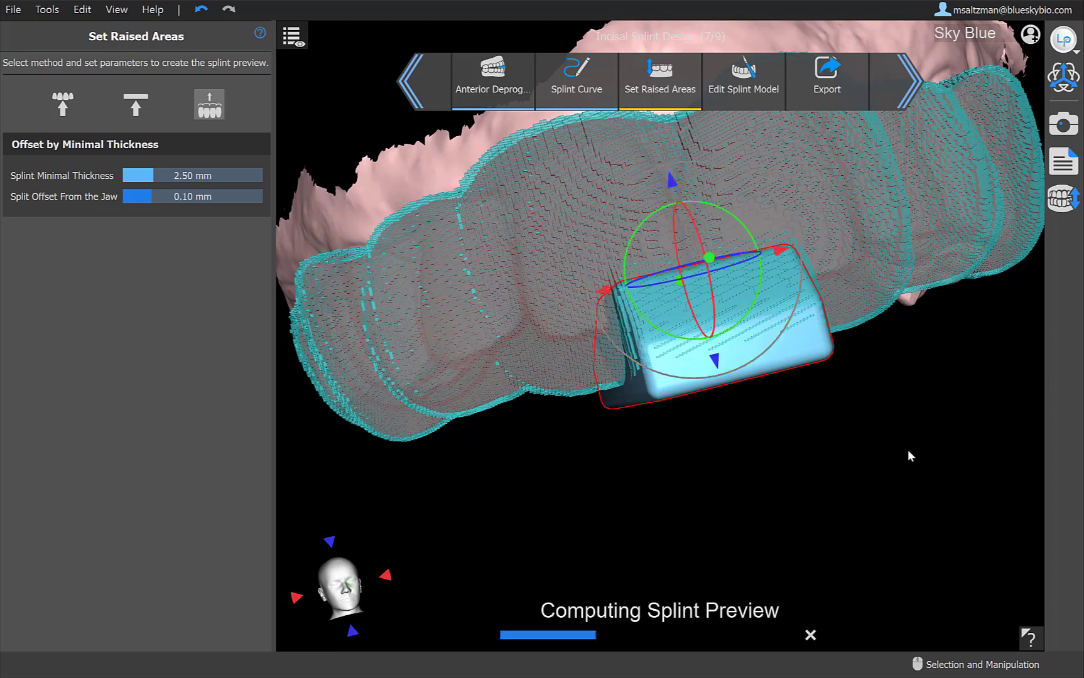
Show the lower jaw scan under the splint and close then reopen the jaws in Jaw Movement
left_click(300, 50)
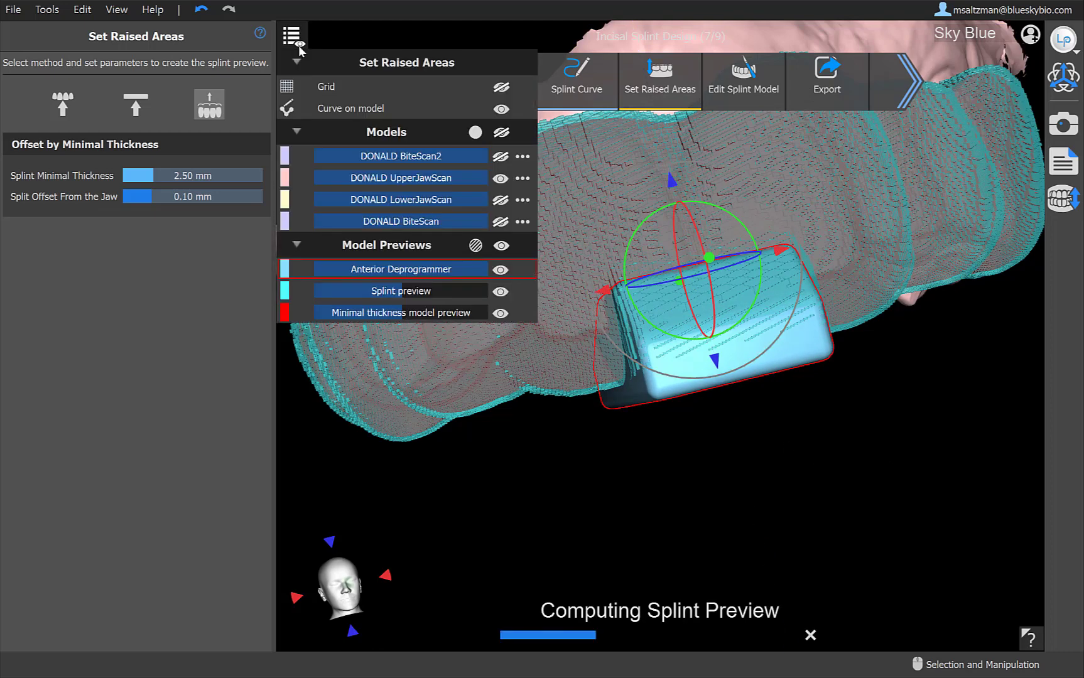
left_click(500, 200)
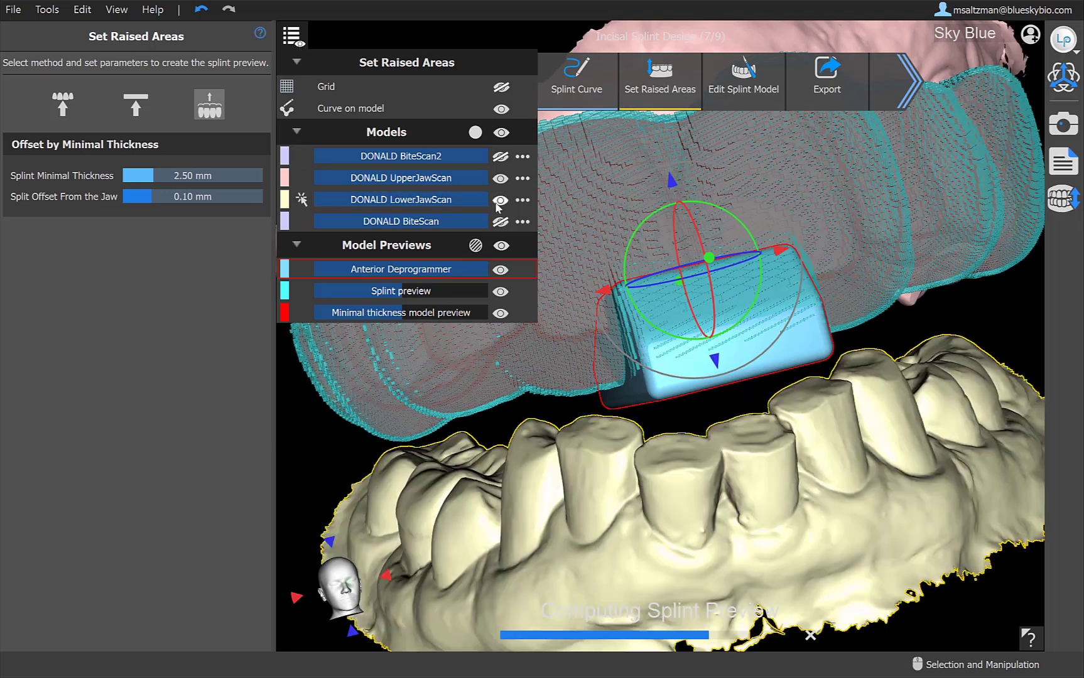
left_click(1062, 207)
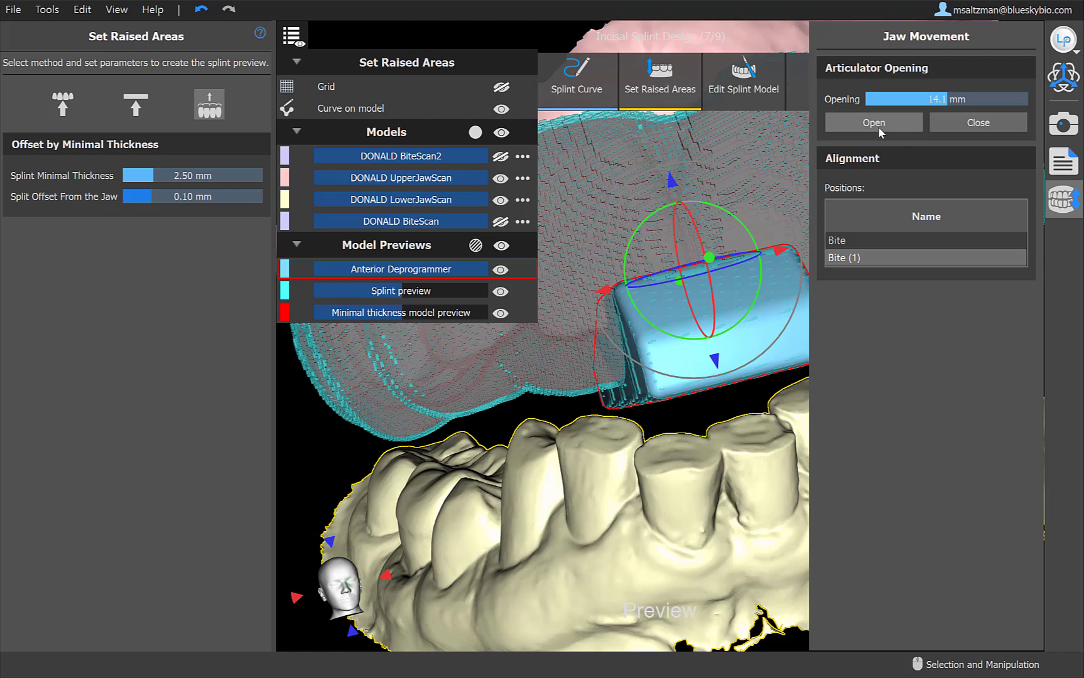
left_click(988, 128)
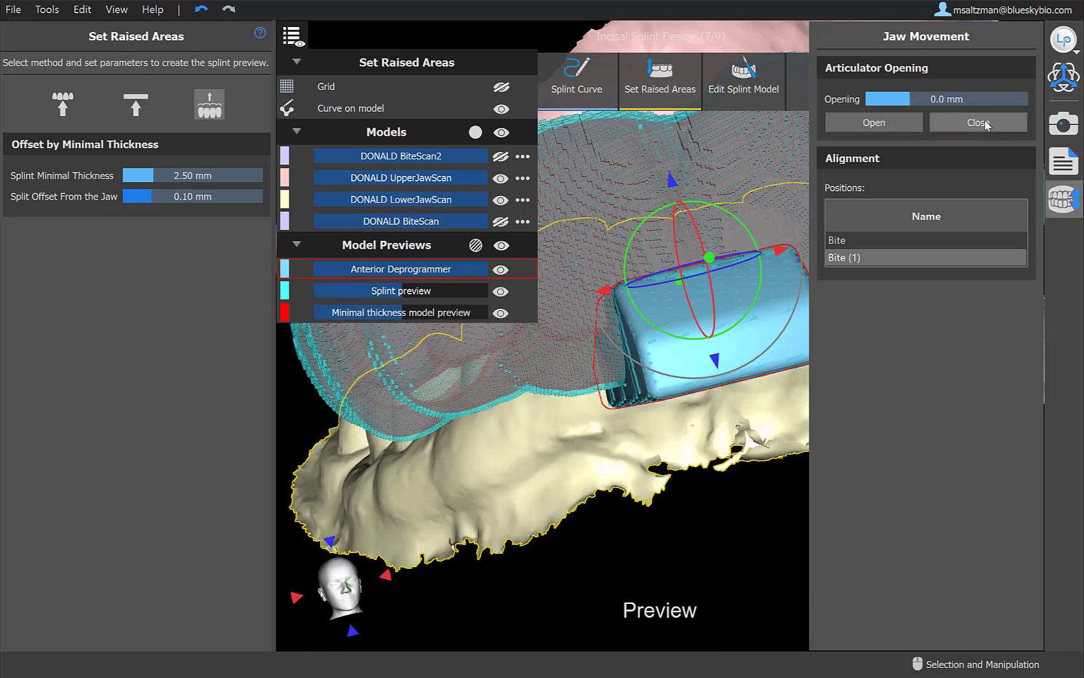
left_click(901, 125)
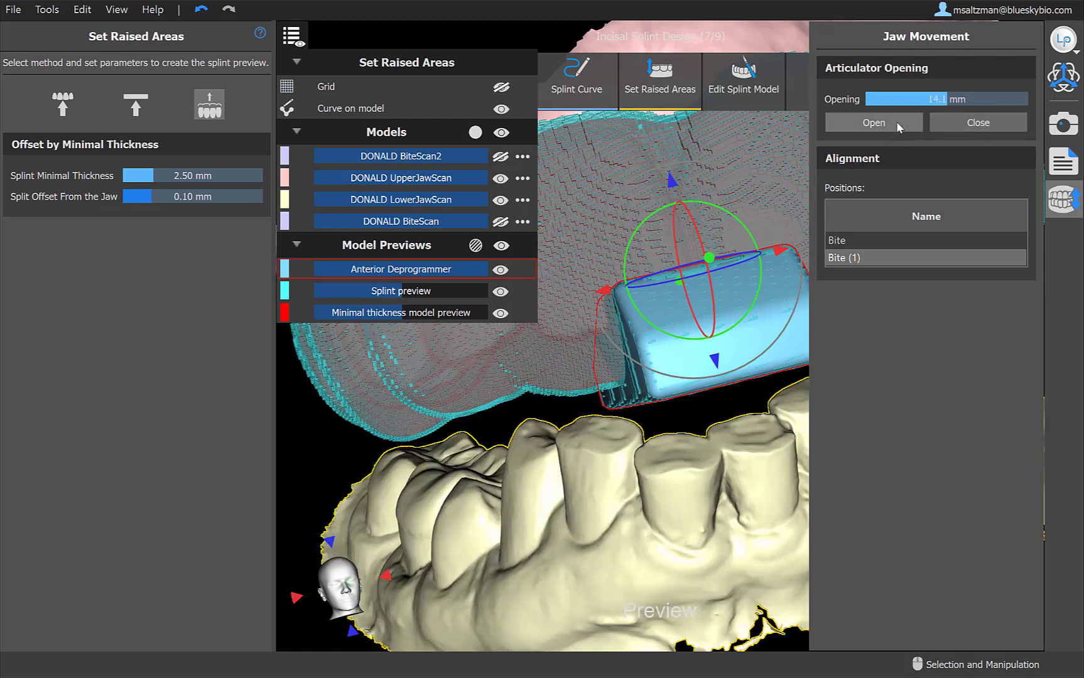
left_click(1067, 206)
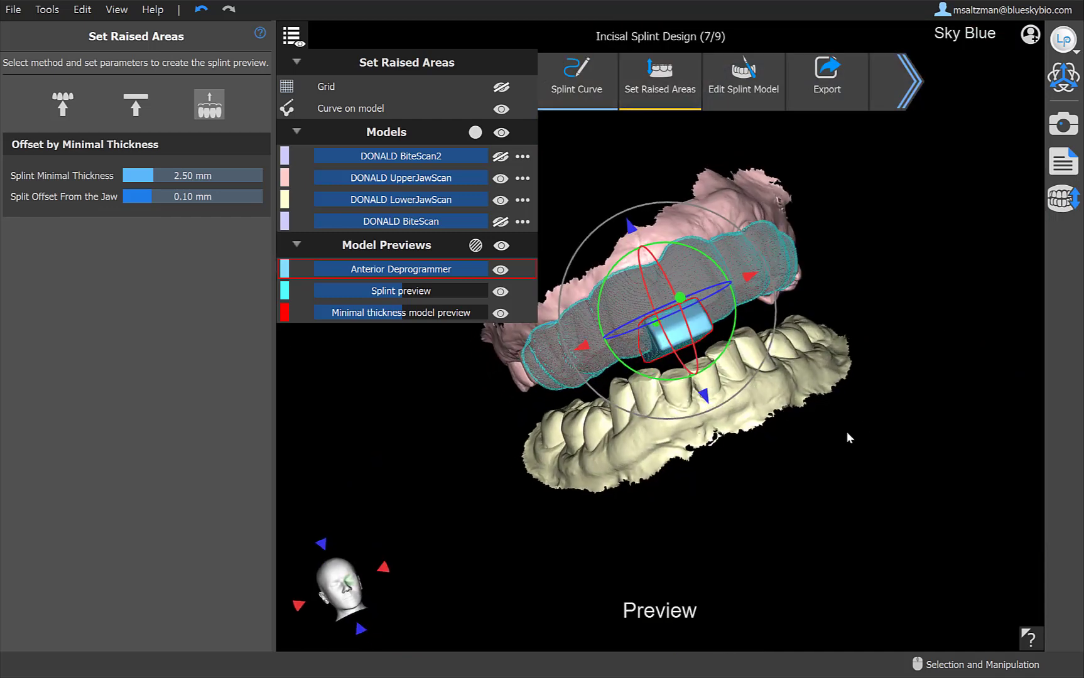
Advance to Edit Splint Model and orbit the view to inspect the splint from several angles
left_click(907, 97)
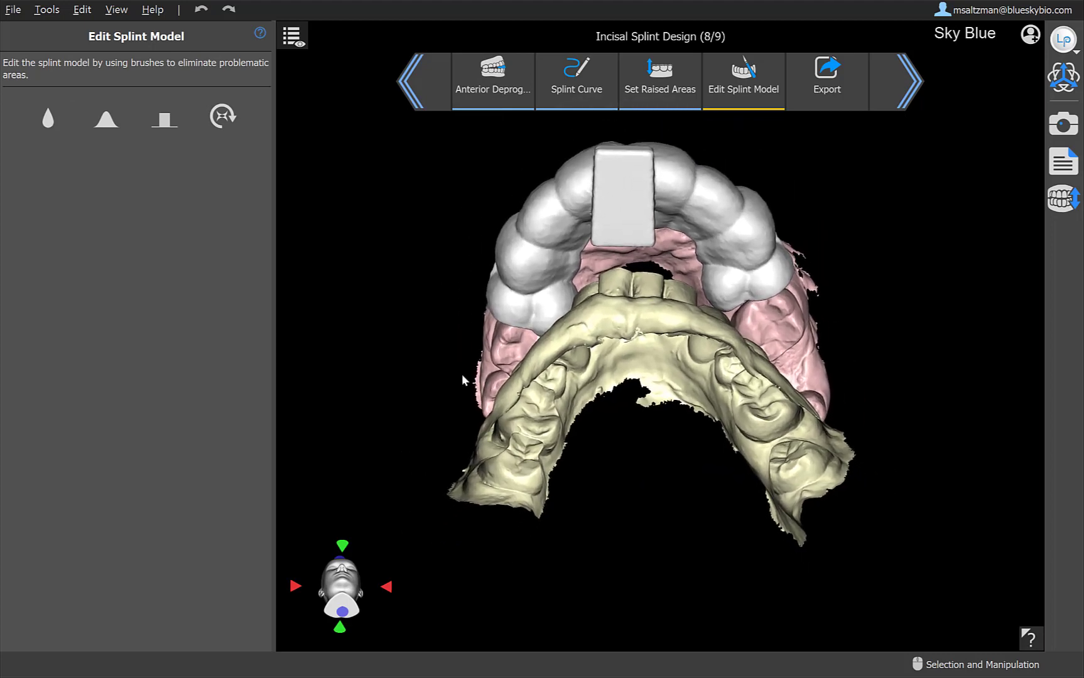
left_click_drag(461, 379, 528, 396)
right_click_drag(605, 480, 553, 540)
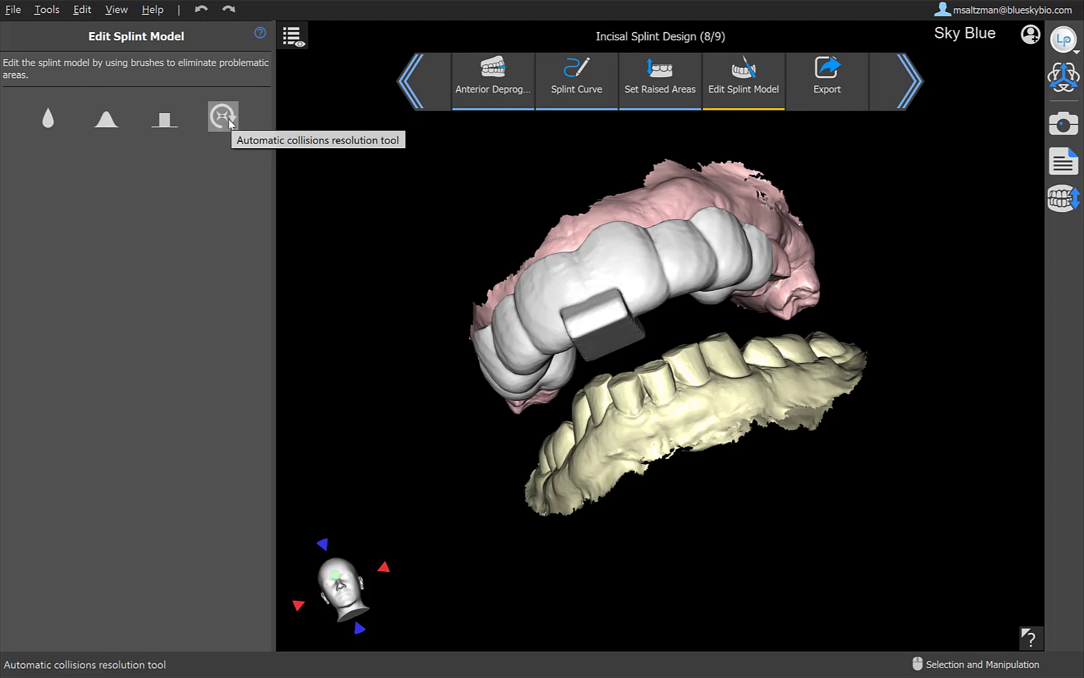
right_click_drag(654, 295, 657, 367)
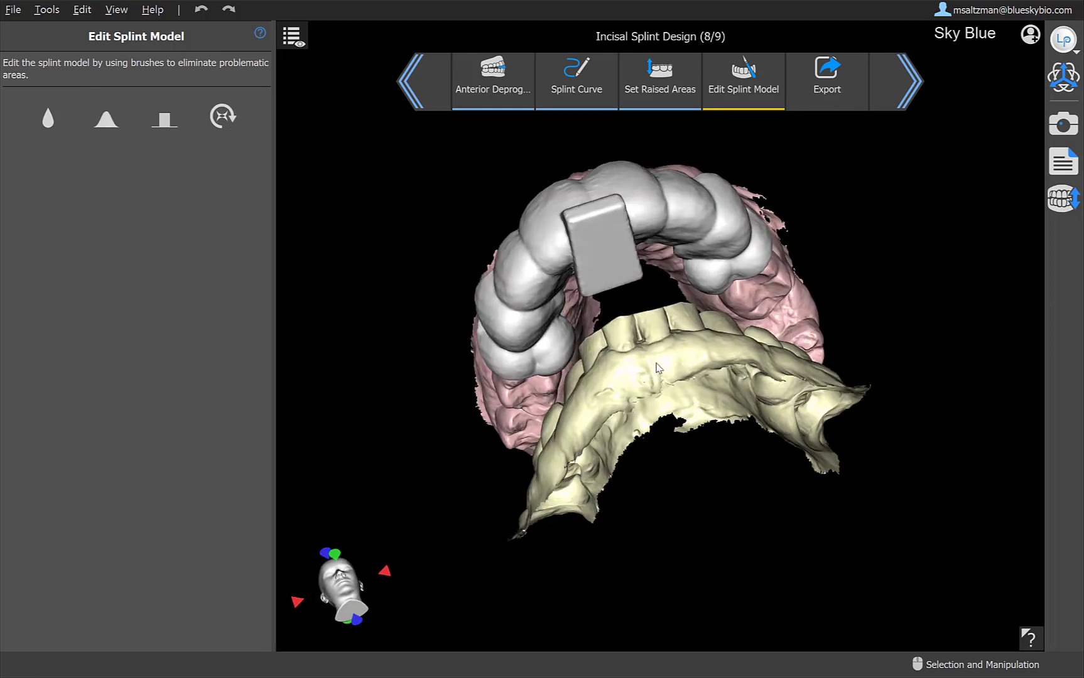
left_click(1061, 200)
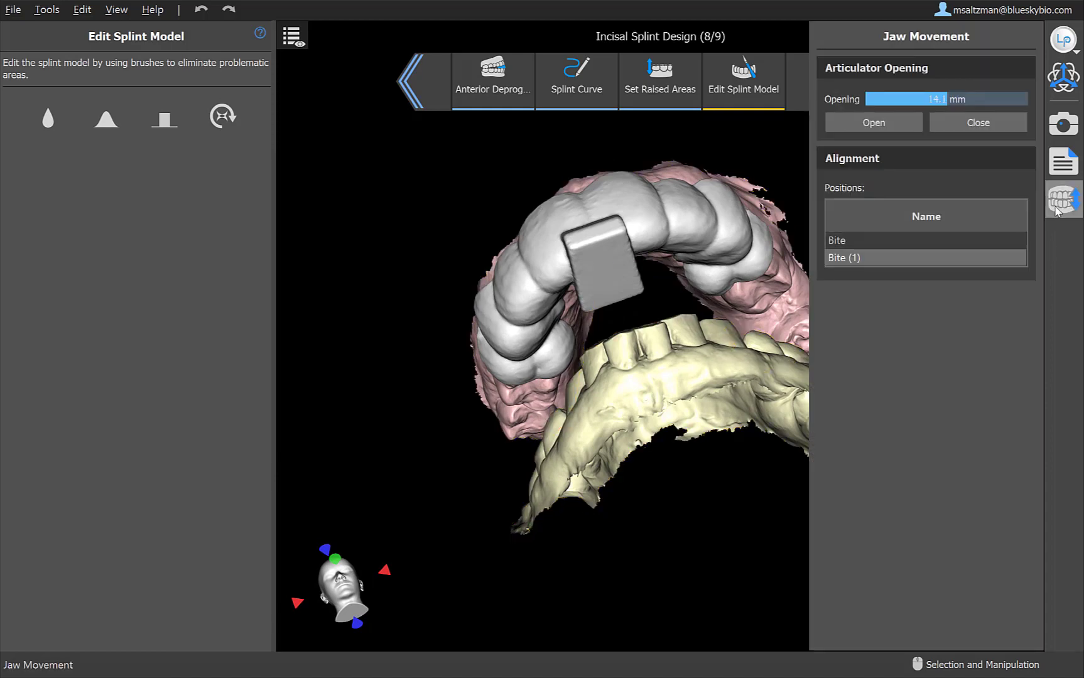
left_click(1058, 203)
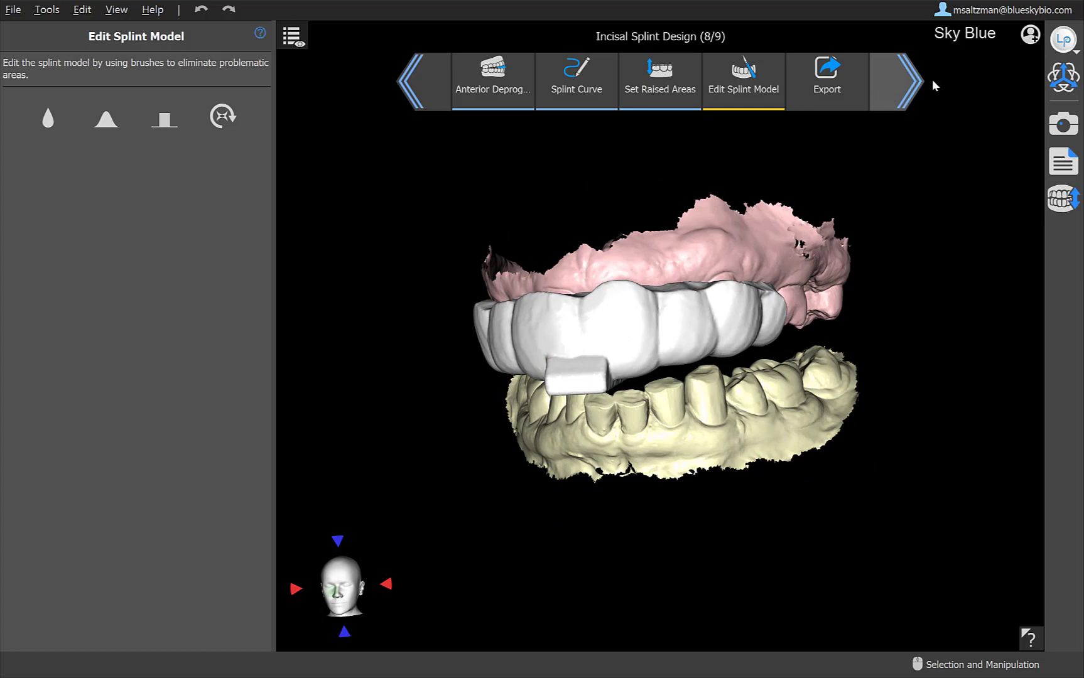
Advance to the Export step, keep STL format, and unlock the splint export with credit
left_click(914, 84)
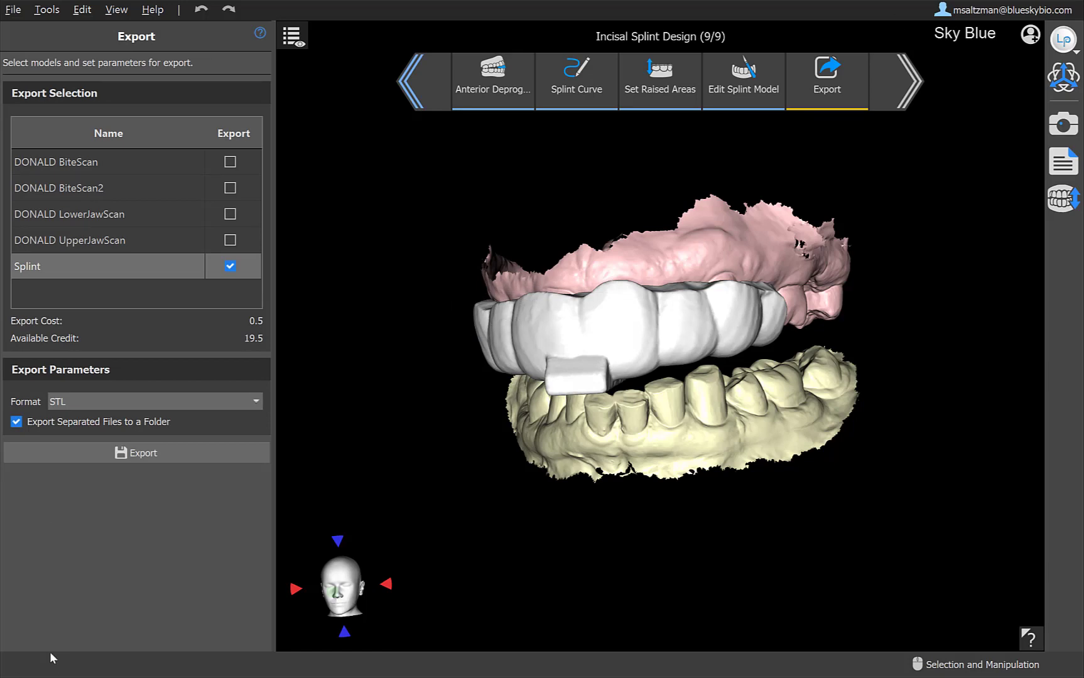
left_click(213, 406)
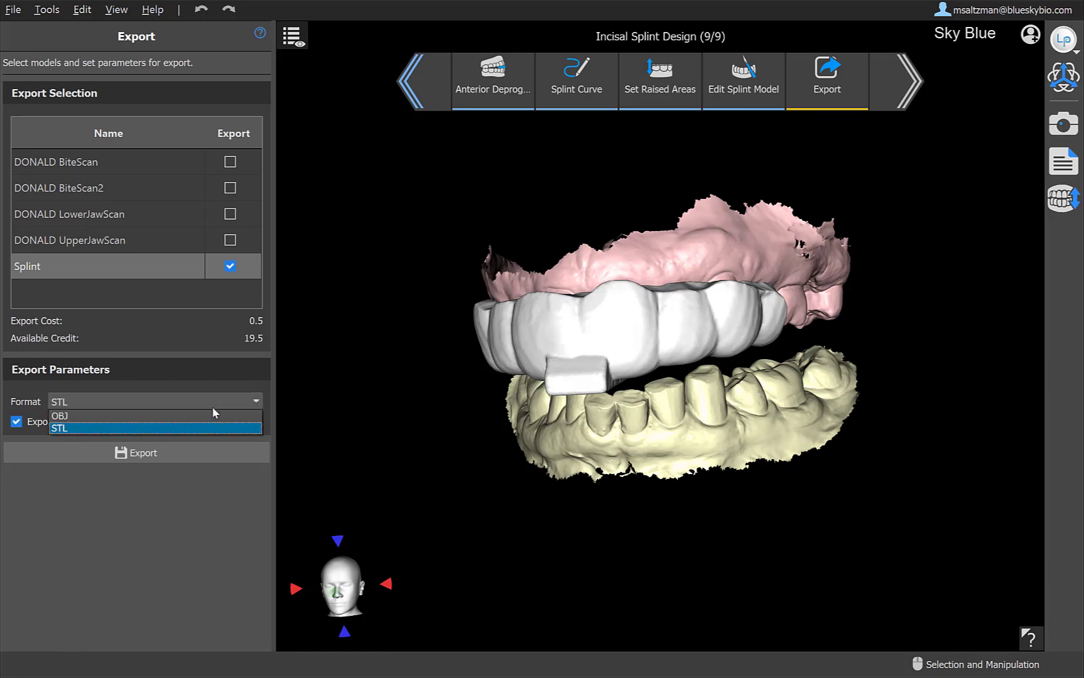
left_click(212, 407)
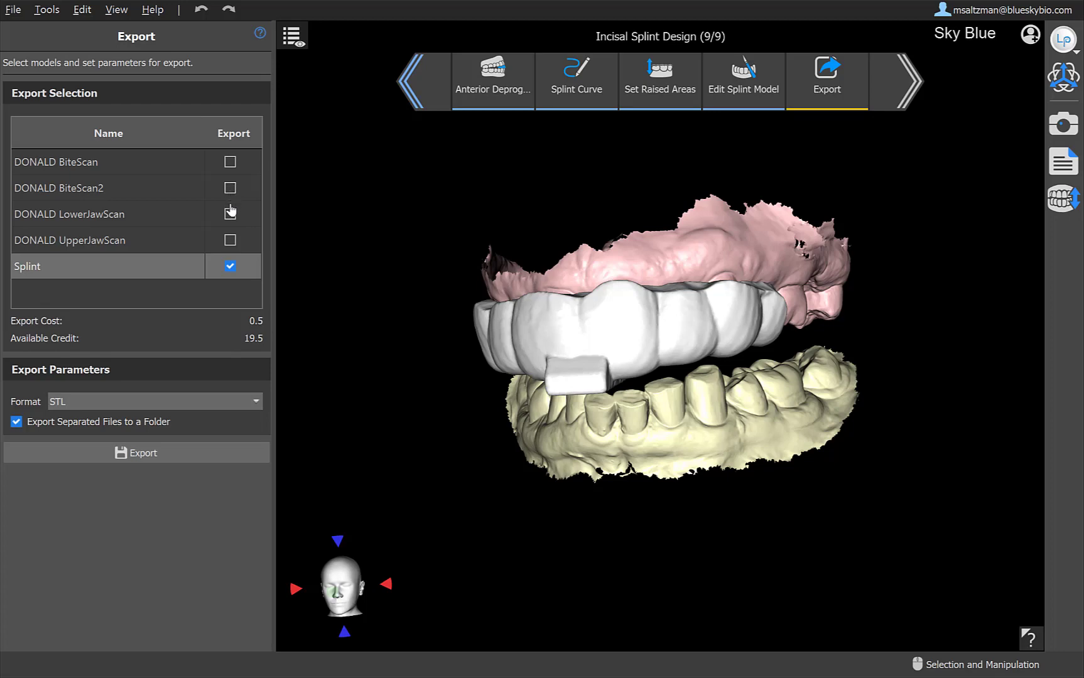
left_click(181, 455)
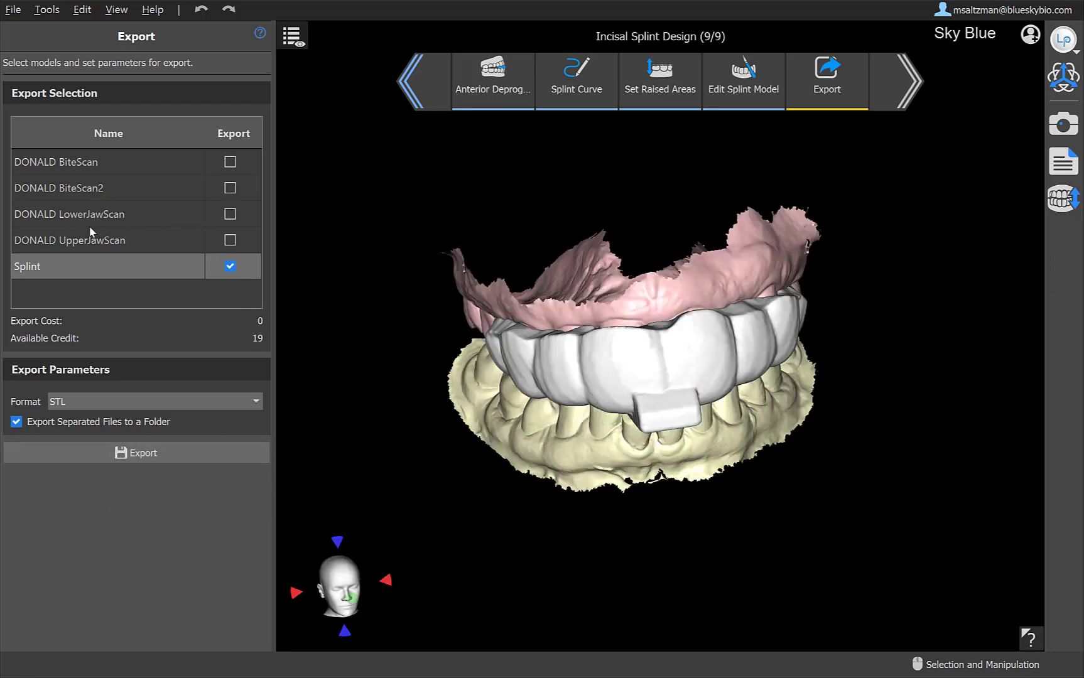
Tick LowerJawScan and UpperJawScan for export alongside the splint, keeping STL
left_click(230, 214)
left_click(229, 241)
left_click(80, 405)
left_click(80, 405)
left_click_drag(646, 590, 615, 563)
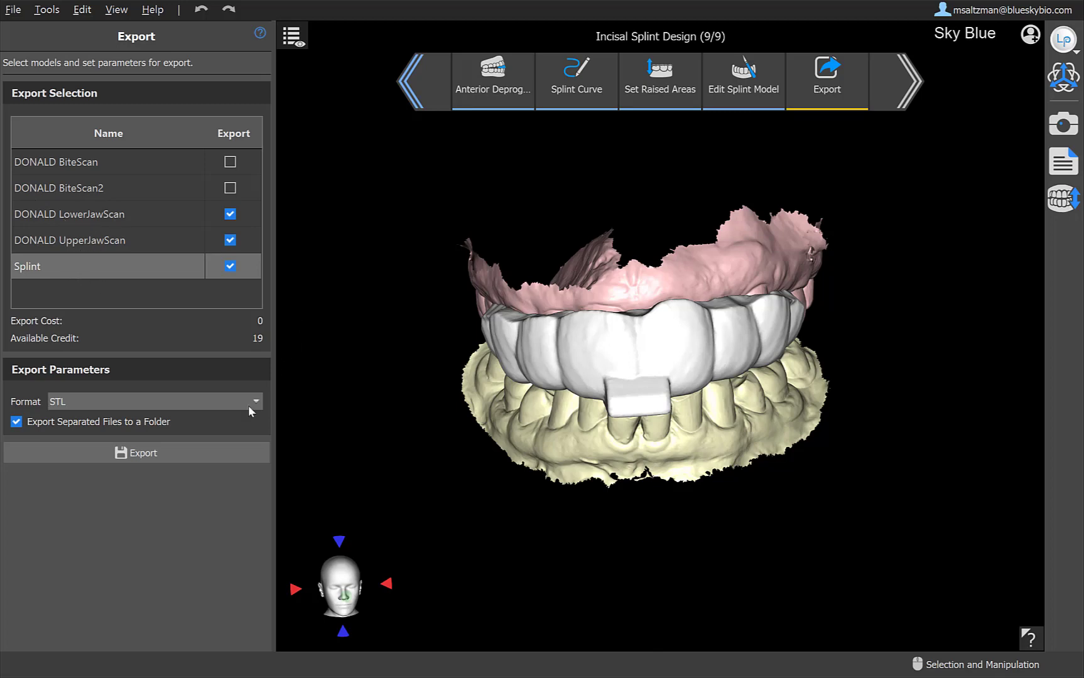
Export the models into a new 'Exported Sky Blue' folder inside Exported Files
left_click(182, 457)
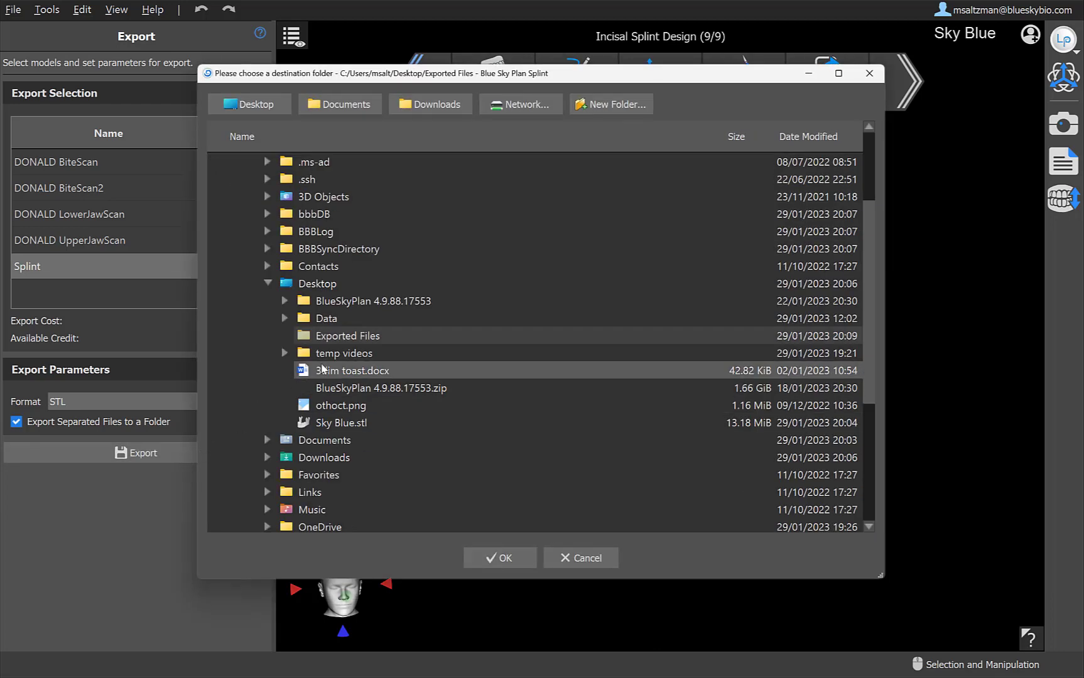
left_click(328, 336)
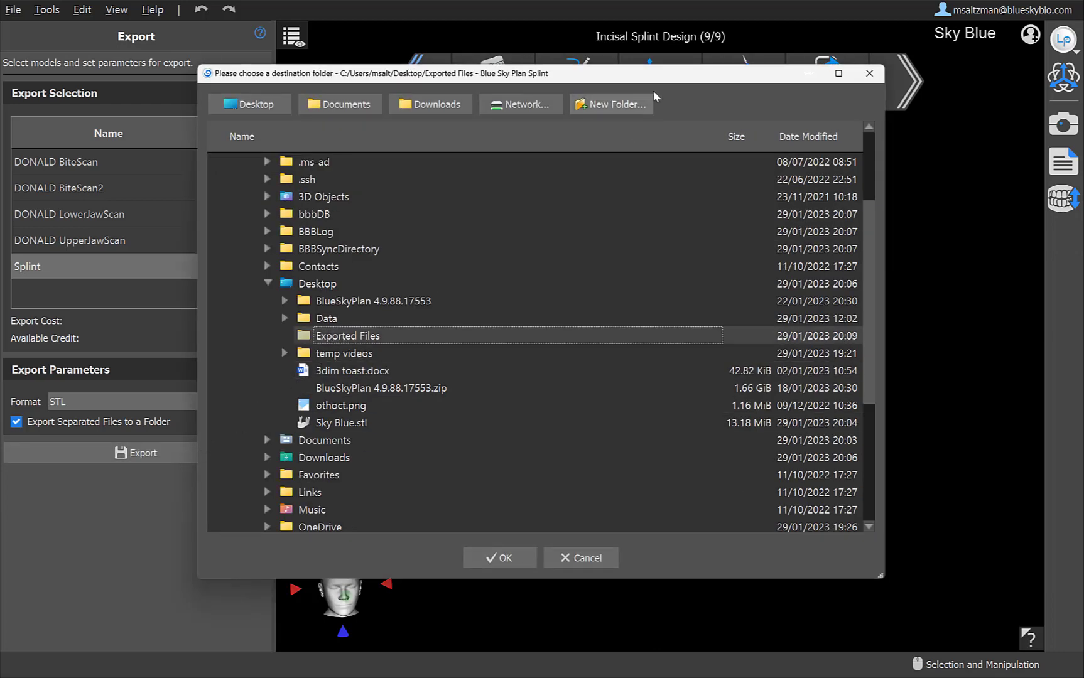
left_click(610, 104)
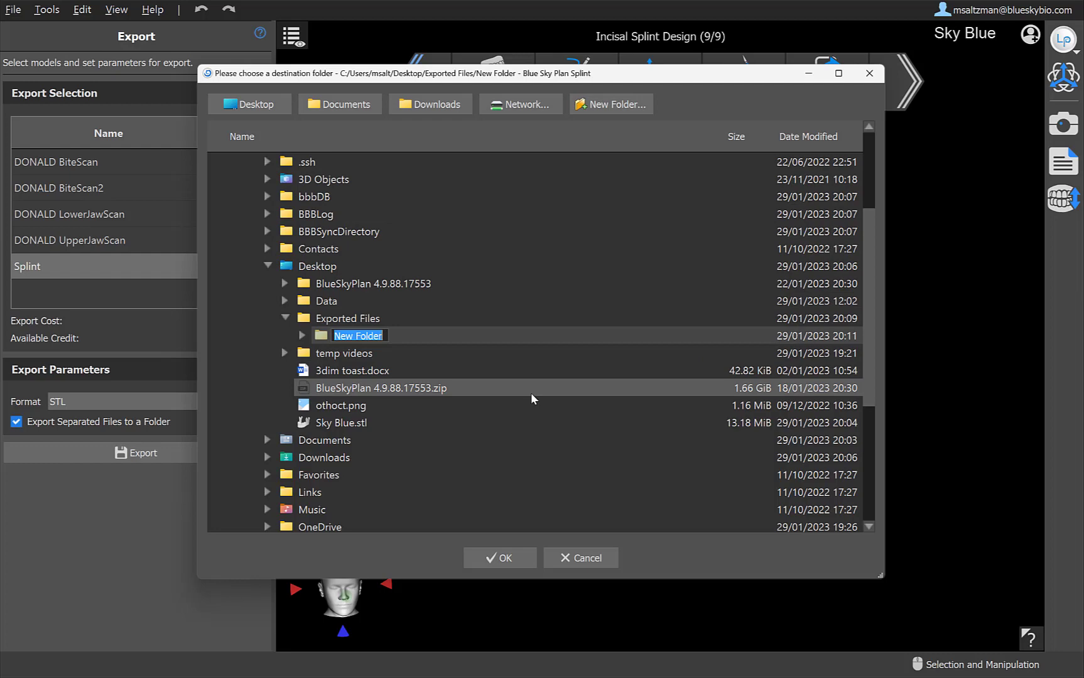
type("Exported Sky Blue")
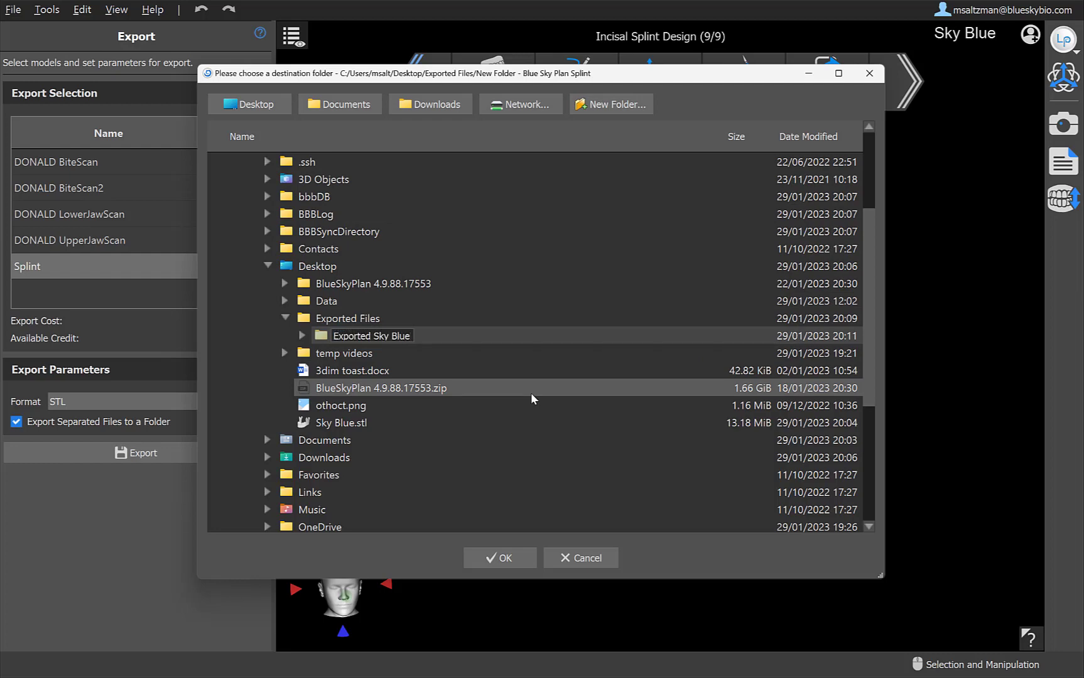
key("Return")
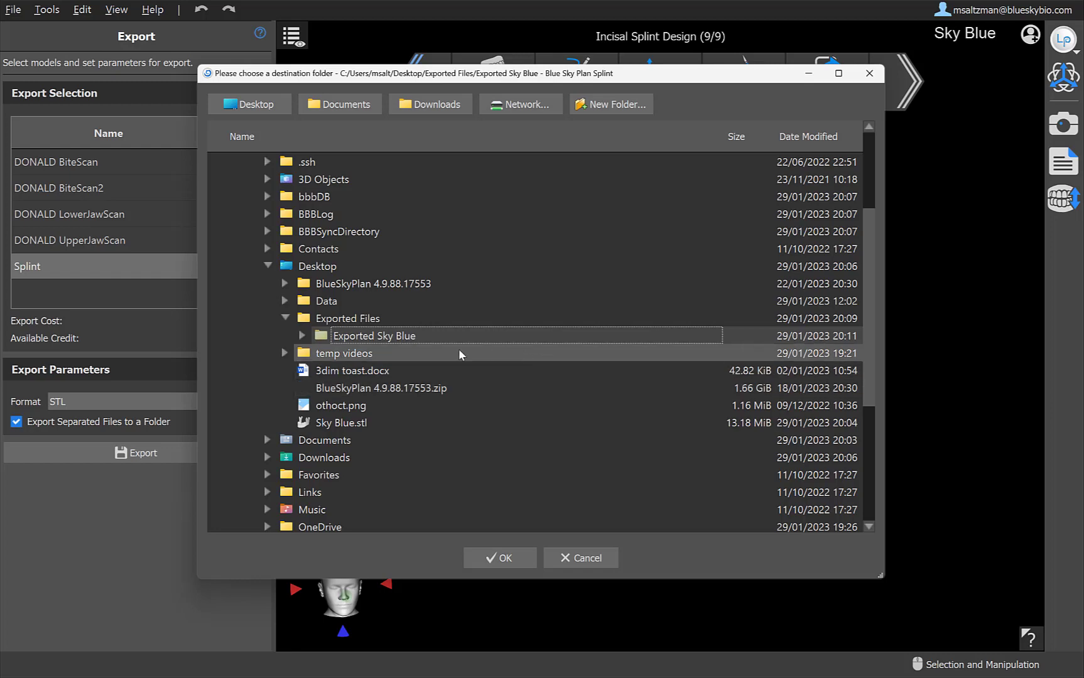
left_click(510, 564)
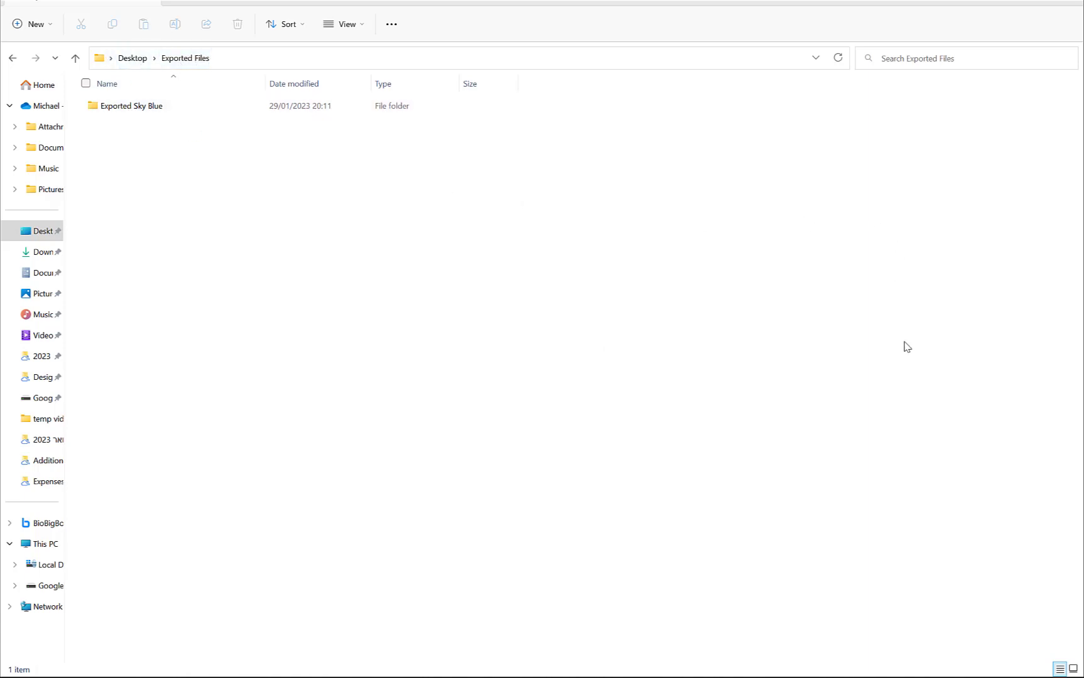
Minimize File Explorer to reveal the BioBigBox files page
left_click(1009, 3)
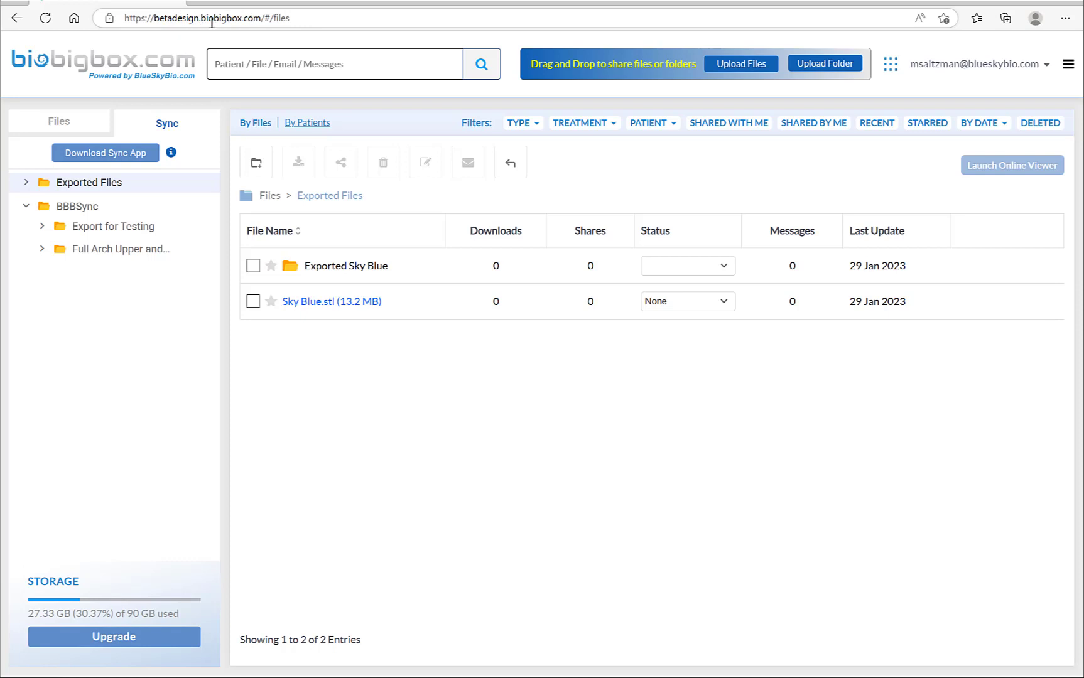
Check the three STL files inside Exported Sky Blue, then tick that folder in Exported Files
left_click(125, 155)
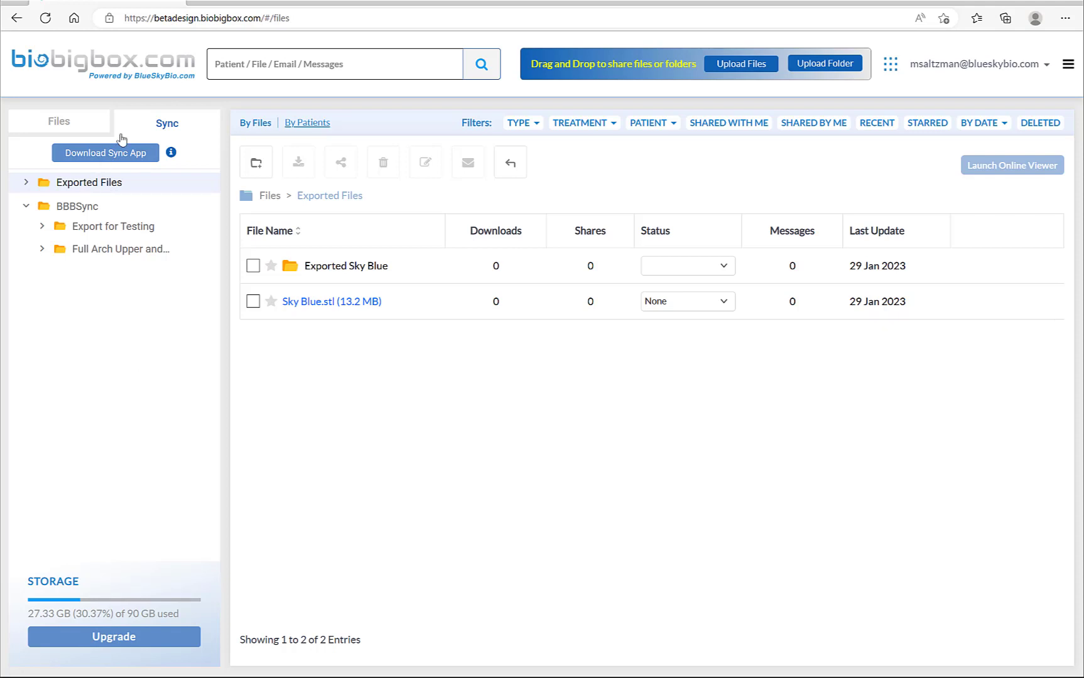
left_click(344, 266)
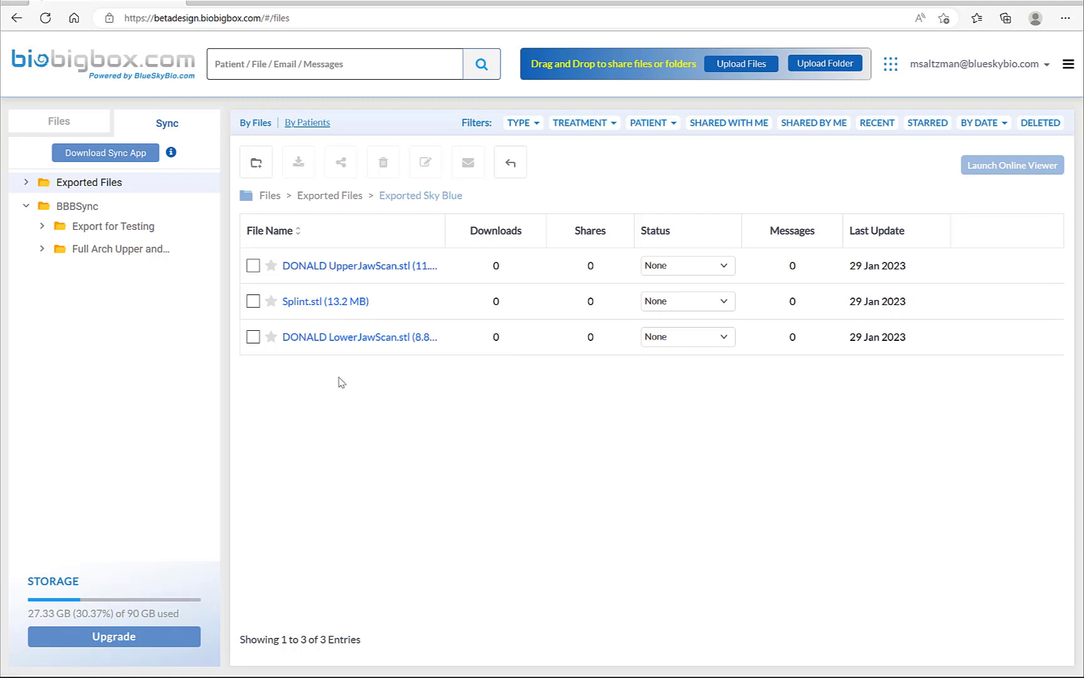
left_click(336, 197)
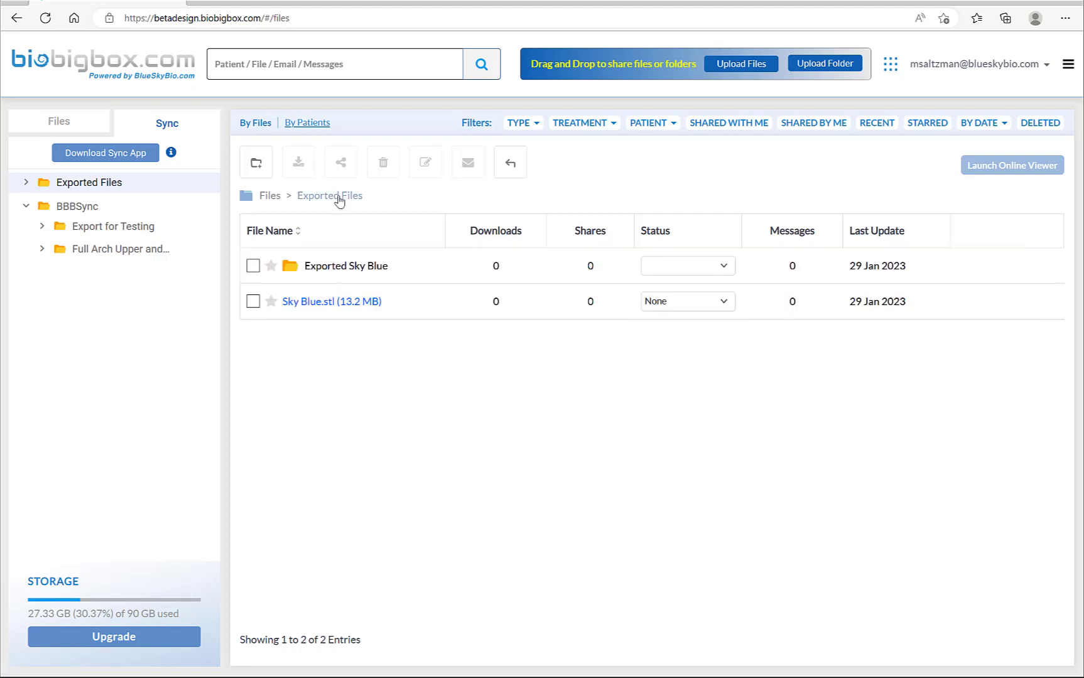
left_click(355, 267)
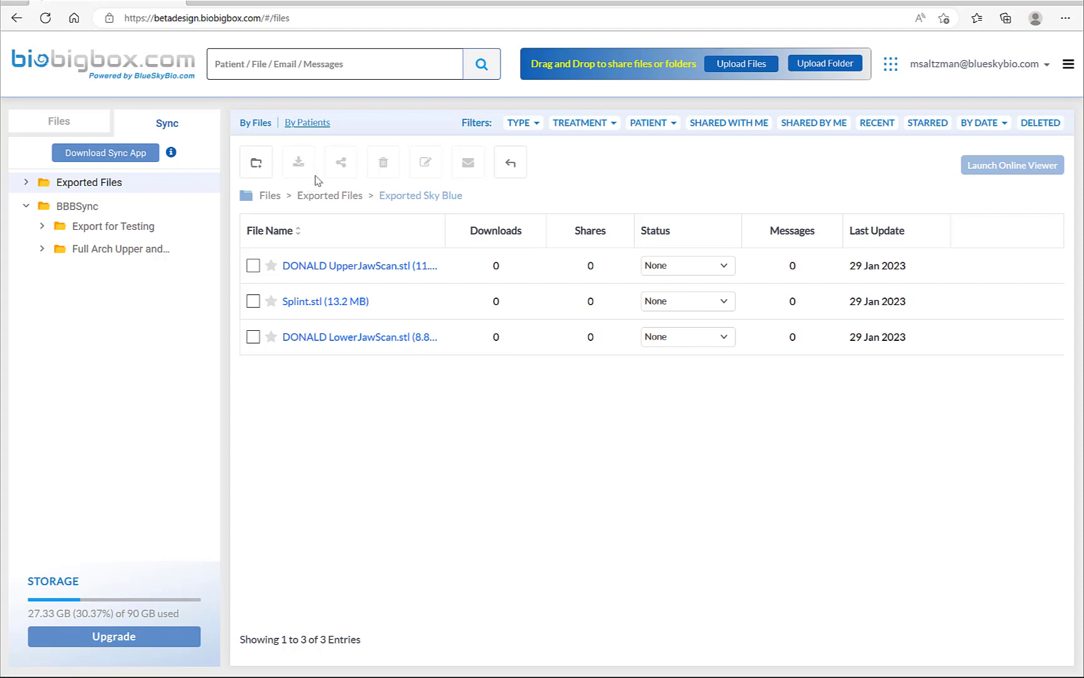
left_click(333, 195)
left_click(253, 267)
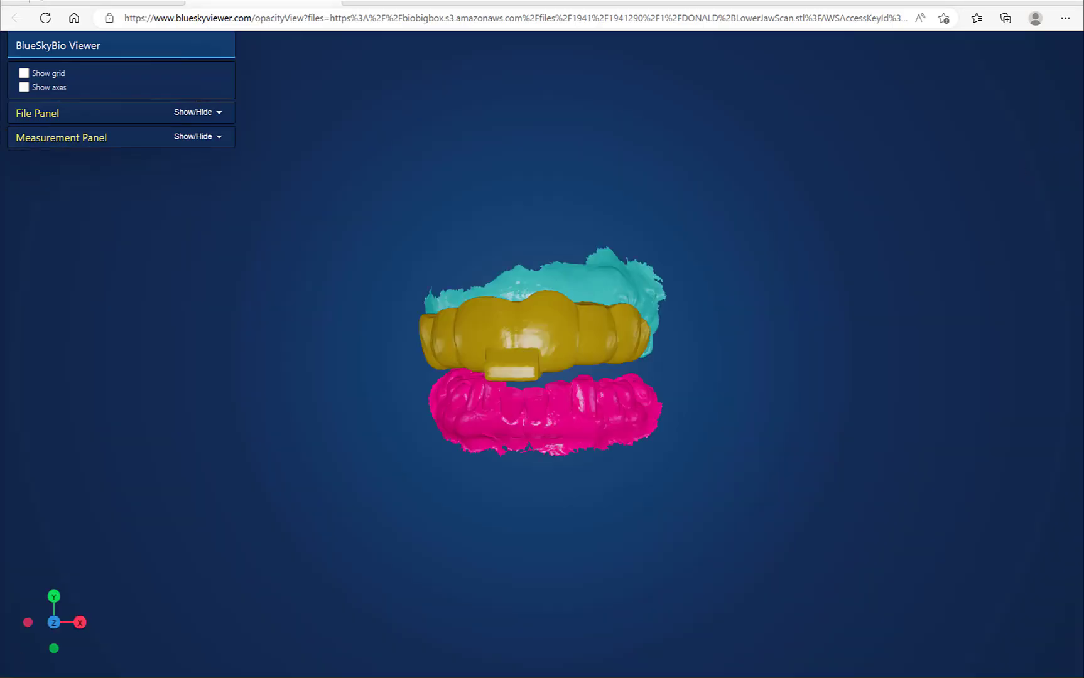
Orbit the models, expand the File and Measurement panels, and toggle Splint's visibility off and on
left_click_drag(302, 369, 249, 382)
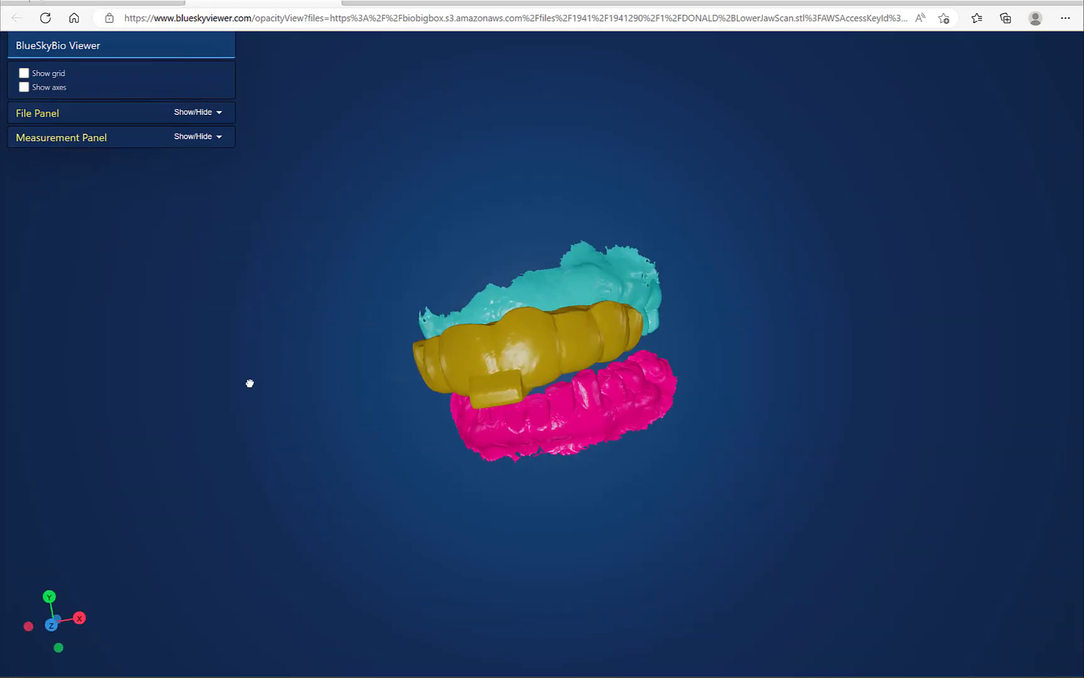
left_click(218, 113)
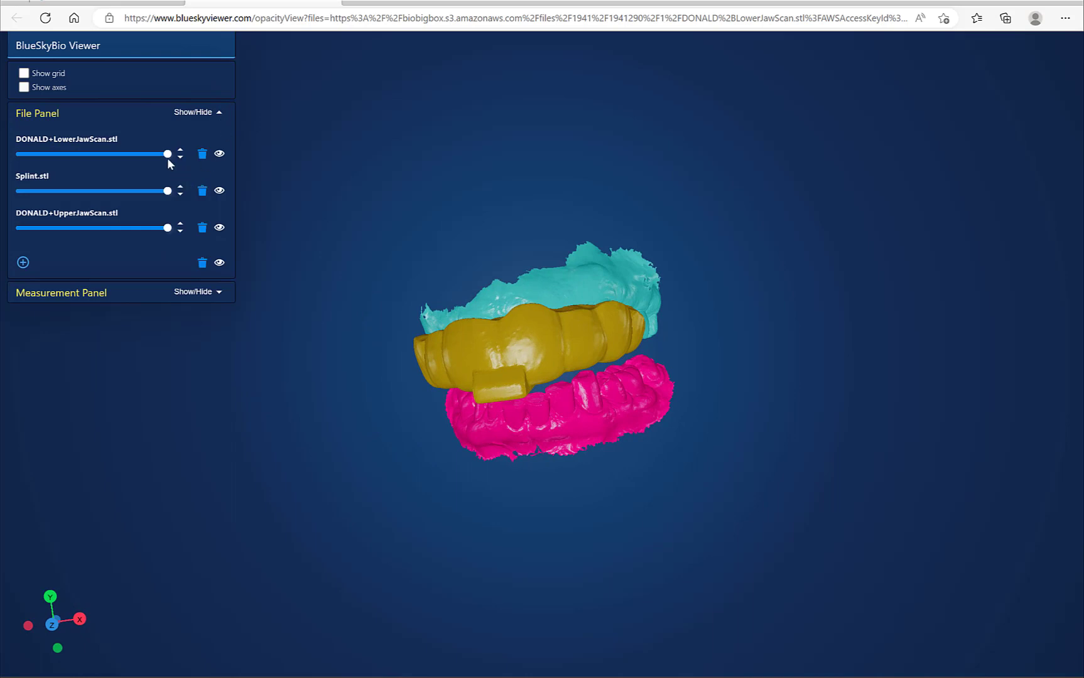
left_click_drag(167, 158, 220, 158)
left_click(119, 291)
left_click(140, 294)
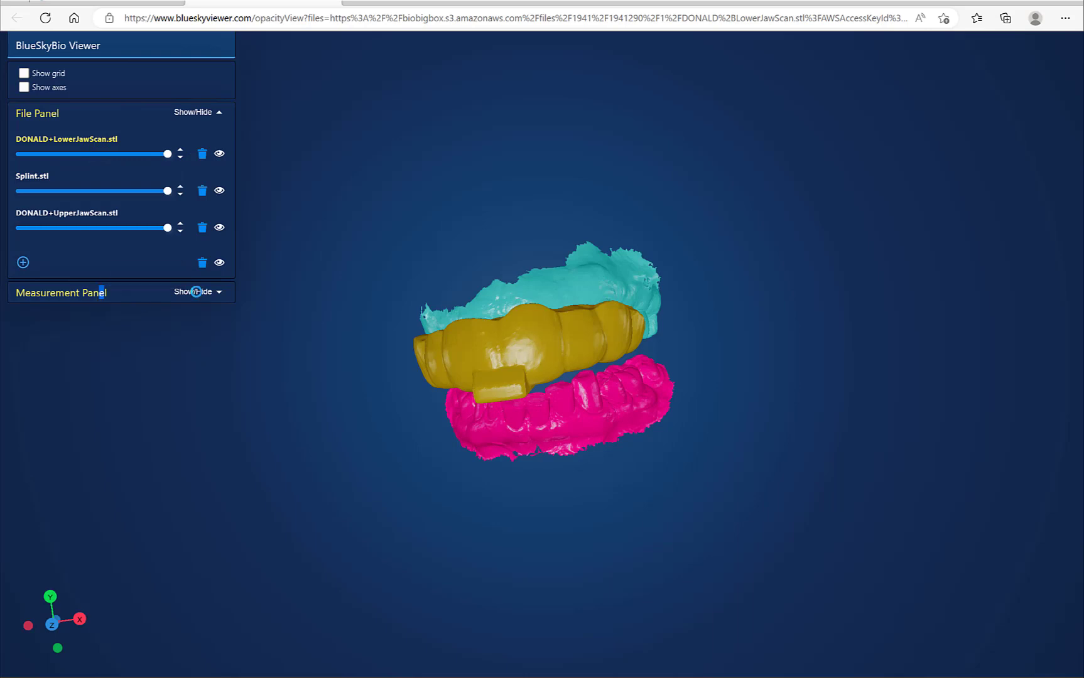
left_click(219, 190)
left_click(219, 191)
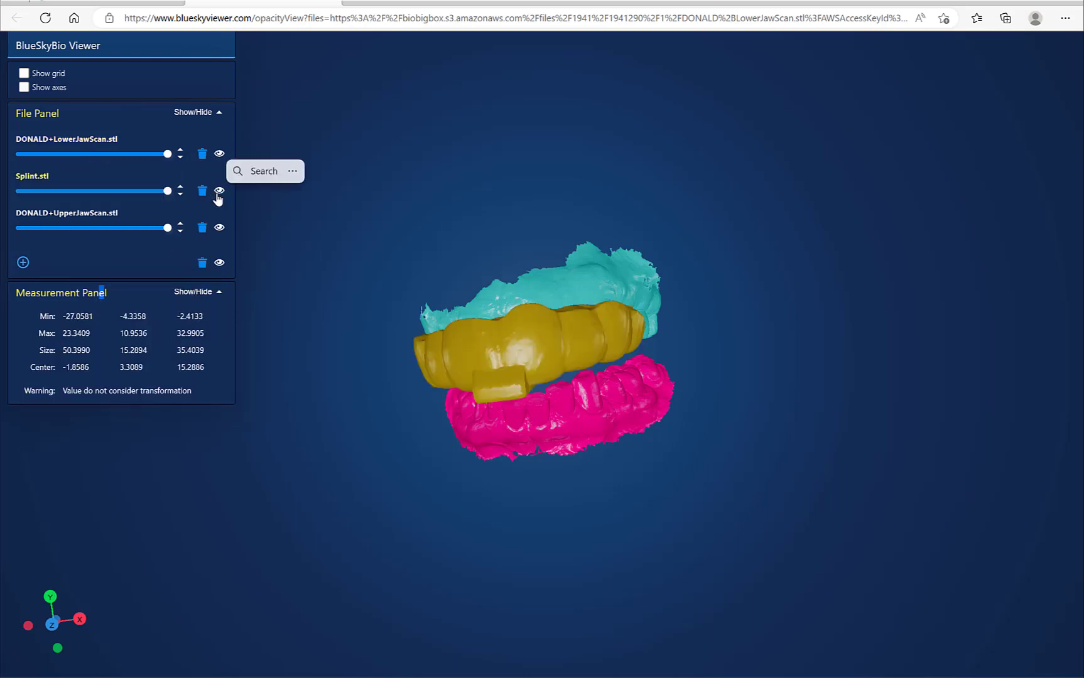
Return to the BioBigBox tab showing the Exported Sky Blue share dialog
left_click(114, 3)
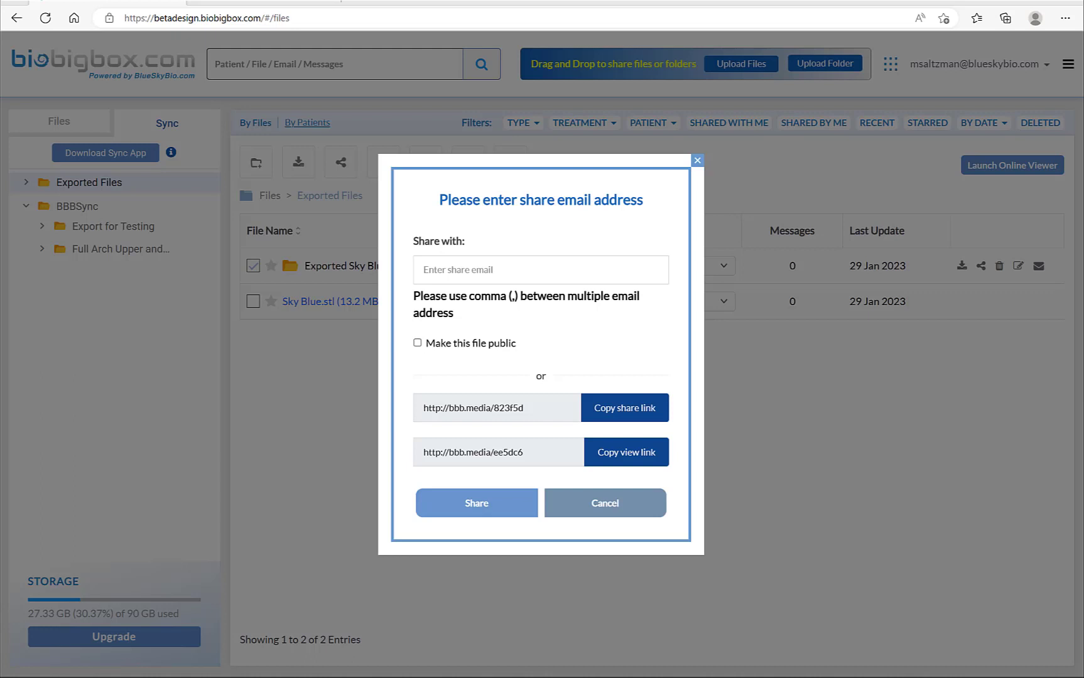